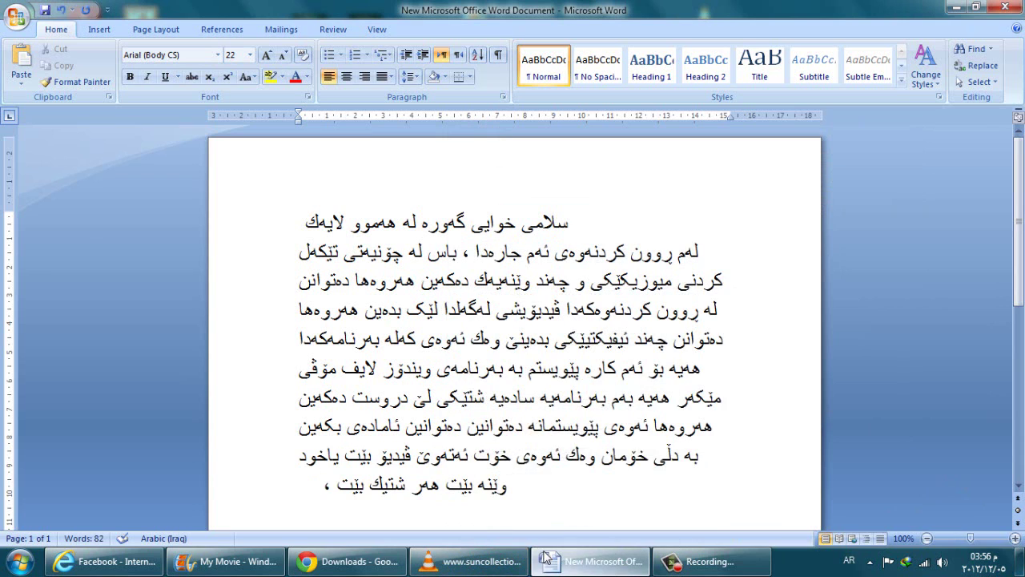
{"action": "left_click", "coordinate": [709, 561]}
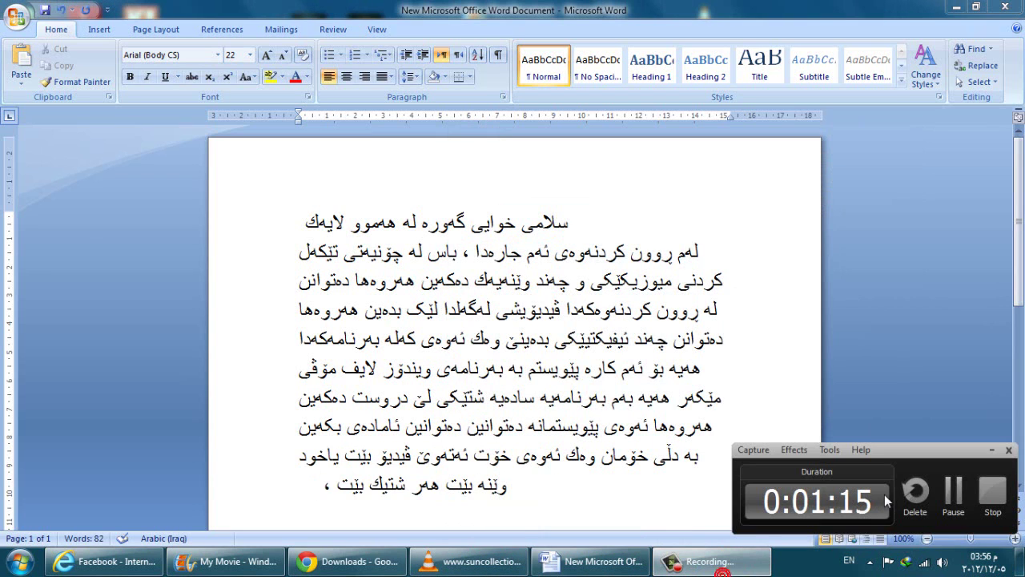
{"action": "left_click", "coordinate": [955, 501]}
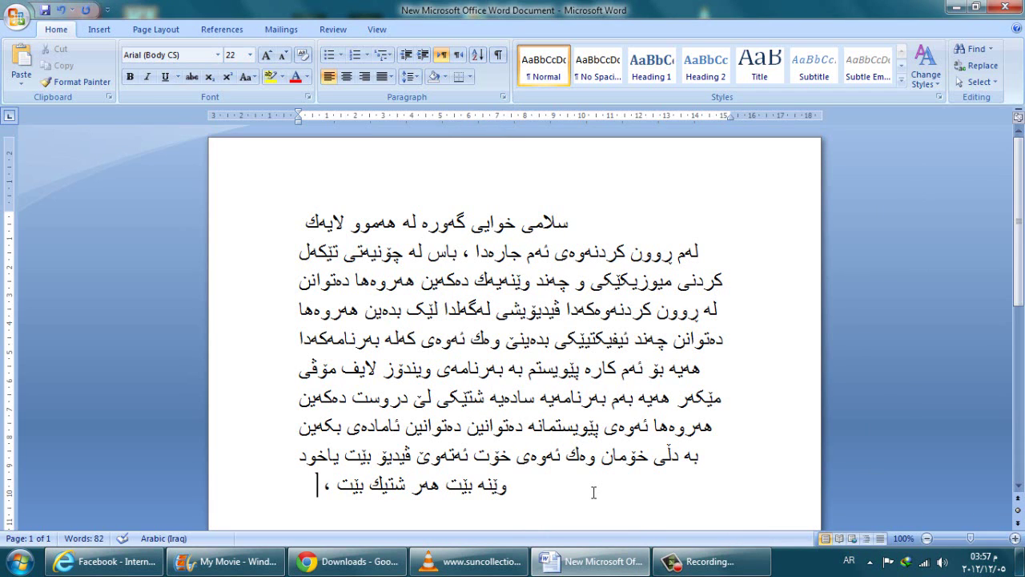
- Continue the last line of the document with the sentence "ئێستا با دەست پێ بکەین ،"
{"action": "type", "text": "ئێستا با د"}
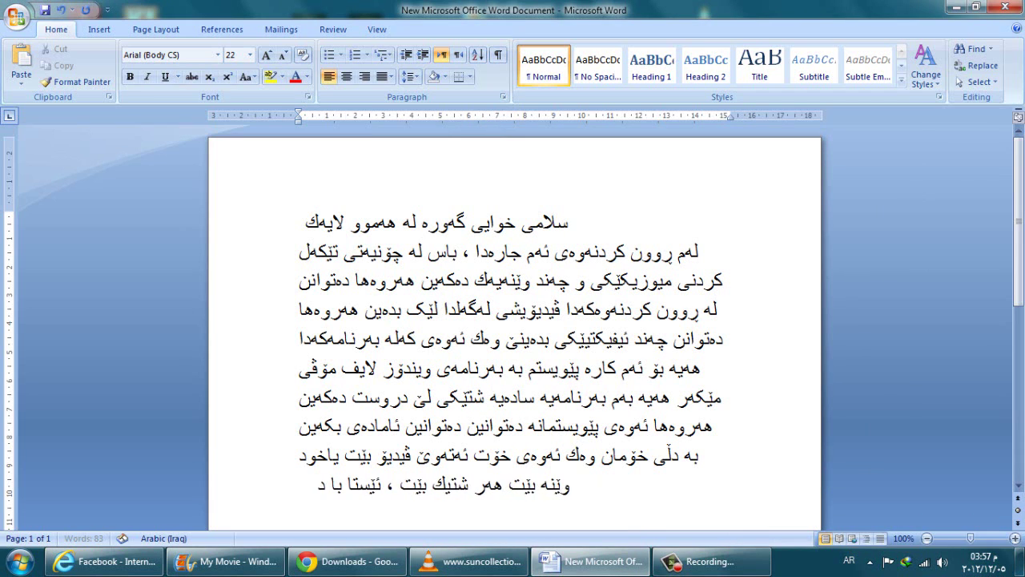
{"action": "type", "text": "ەست پێ ب"}
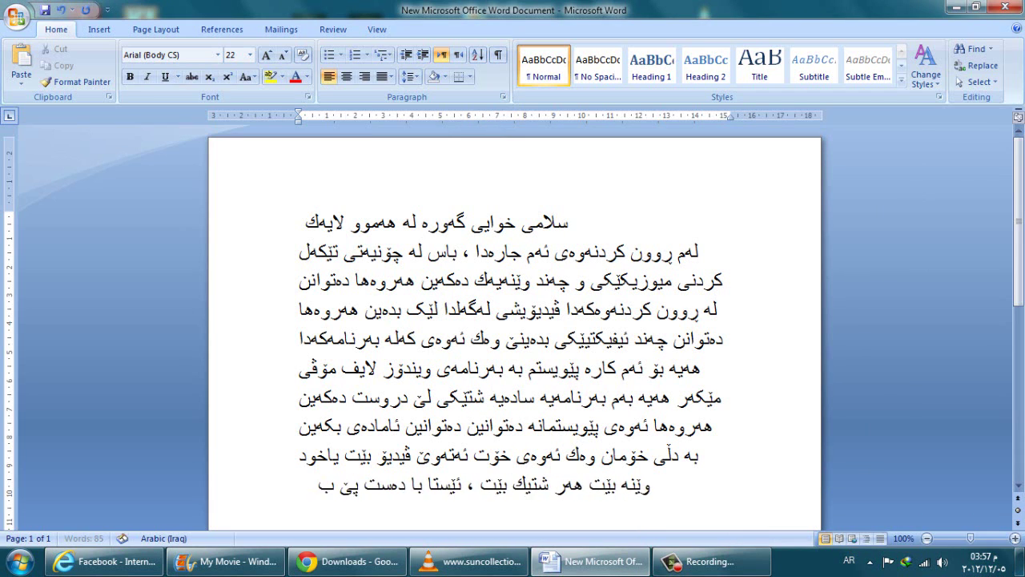
{"action": "type", "text": "کەین ،"}
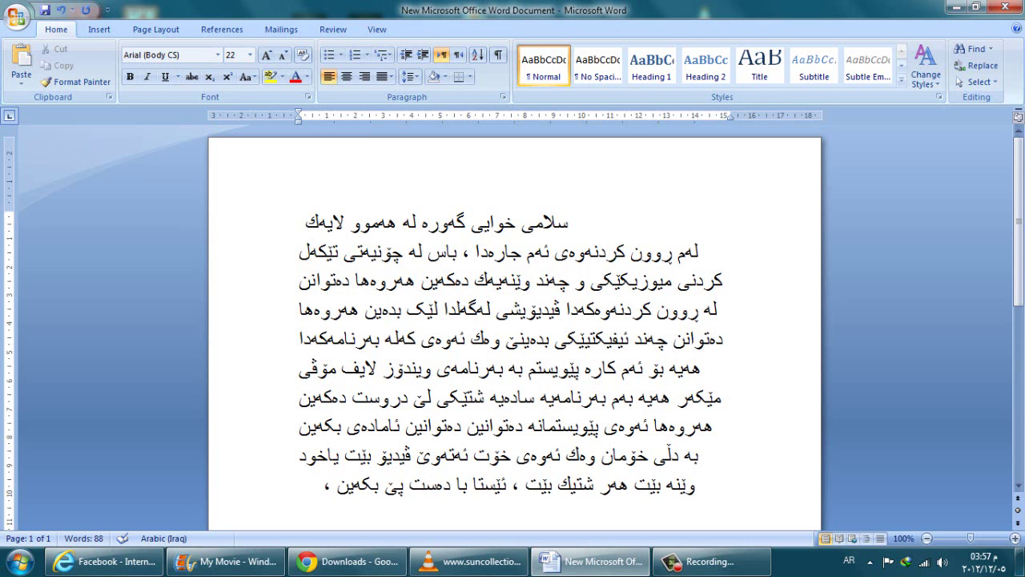
- Start a new paragraph reading "تێبینی دەتوانین لە بەرنامەکە بە کیبۆردی یونیکۆد بنووسین و بەکاری بهینین بەتایبەت بۆ مۆنتاژ"
{"action": "key", "text": "Return"}
{"action": "scroll", "coordinate": [512, 320], "scroll_direction": "down", "scroll_amount": 3}
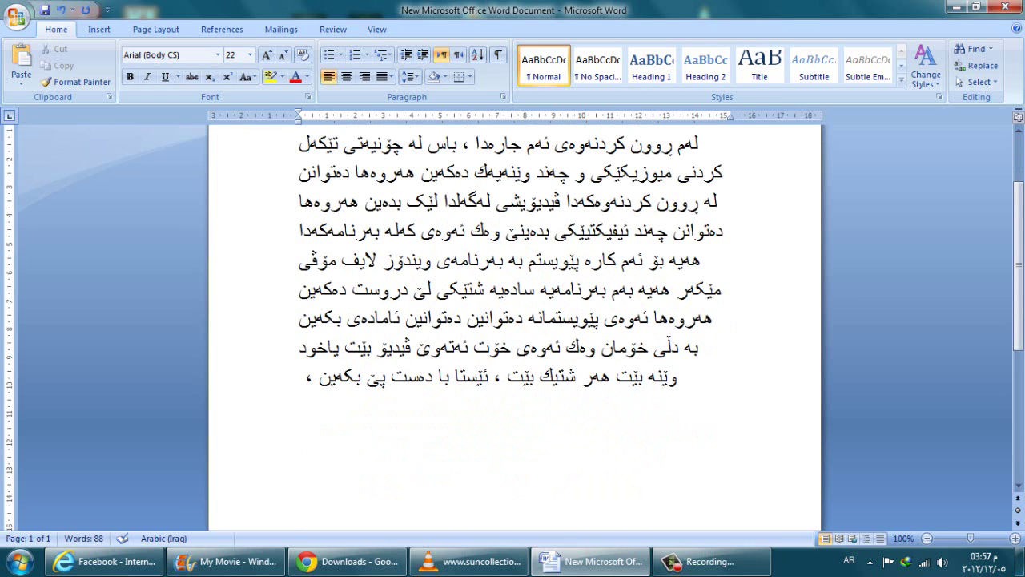
{"action": "type", "text": "تێبینی دەتوانی"}
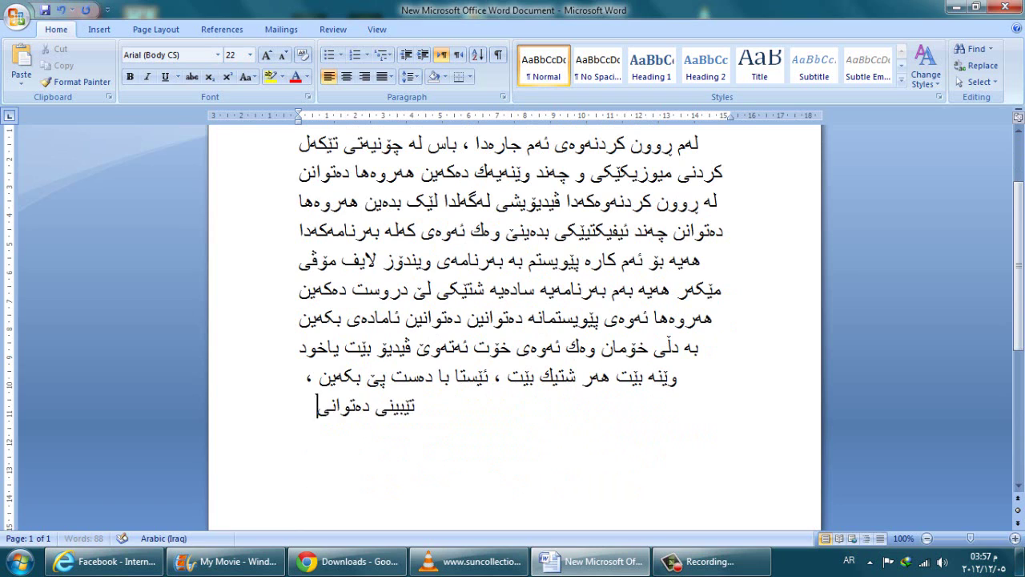
{"action": "type", "text": "ن لە بەرنامەکە بە"}
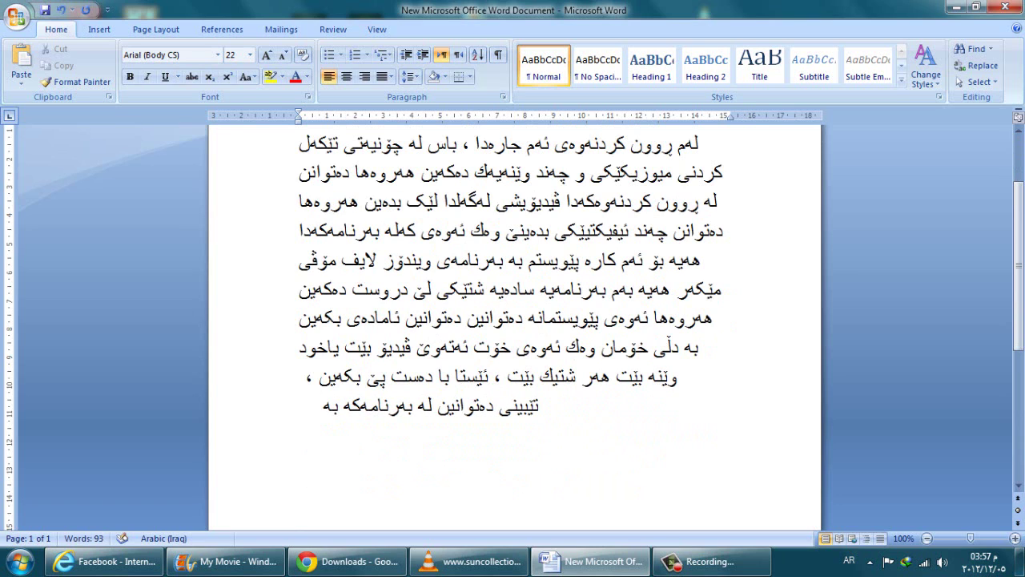
{"action": "type", "text": " کیبۆردی یو"}
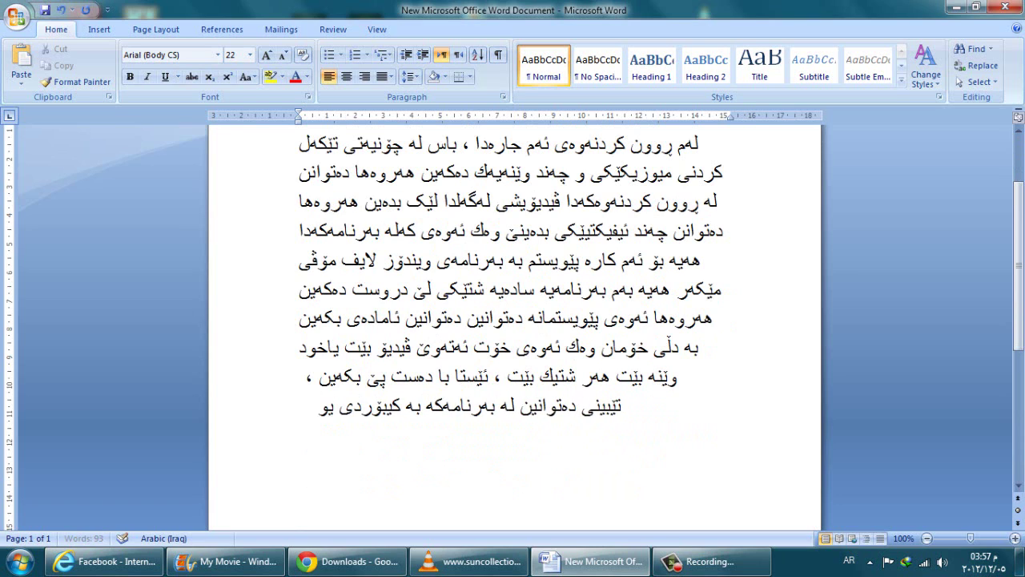
{"action": "type", "text": "نیکۆد بنووسین و باک"}
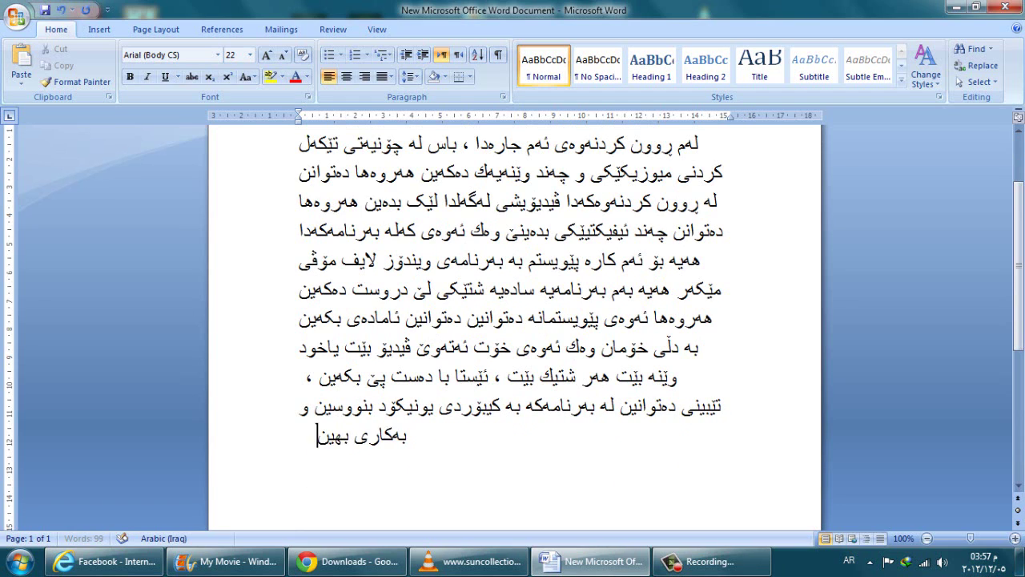
{"action": "type", "text": "بەت بۆ مۆ"}
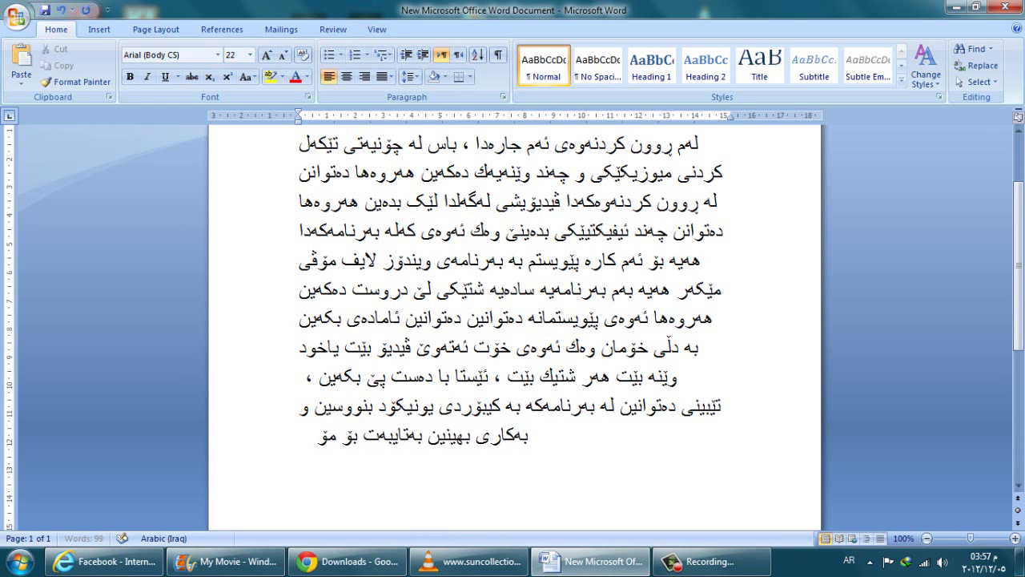
{"action": "type", "text": "نتاژ له"}
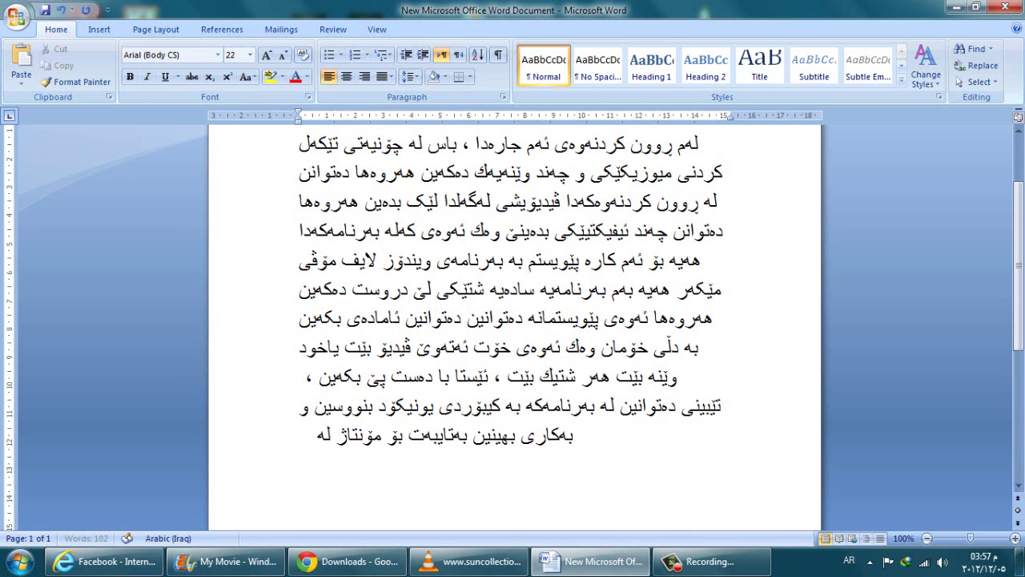
{"action": "key", "text": "BackSpace"}
{"action": "key", "text": "BackSpace"}
- Continue the note with "بەلام لەم بەرنامەیەدا مۆنتاژ کردن بەمەیان زۆر زۆر سەرکەوتوو نییە"
{"action": "type", "text": "بەلام لەم"}
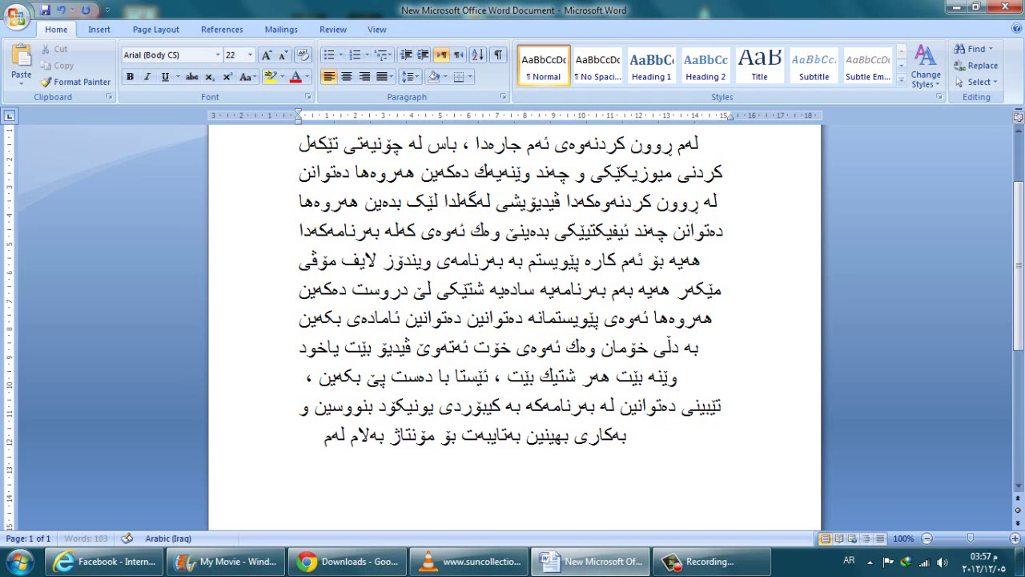
{"action": "type", "text": " بەرنامەی"}
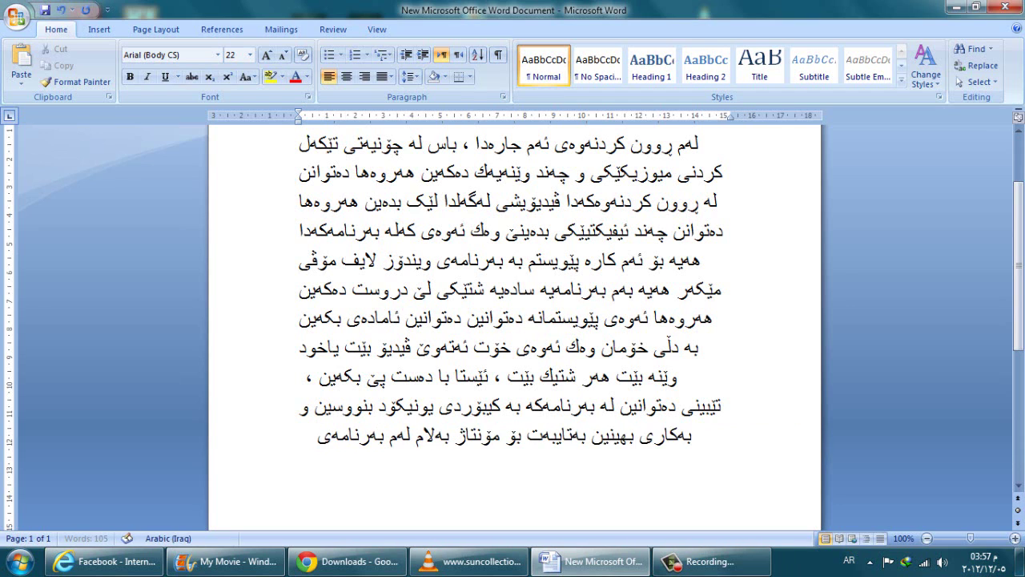
{"action": "type", "text": "ەدا مۆنتاژ کر"}
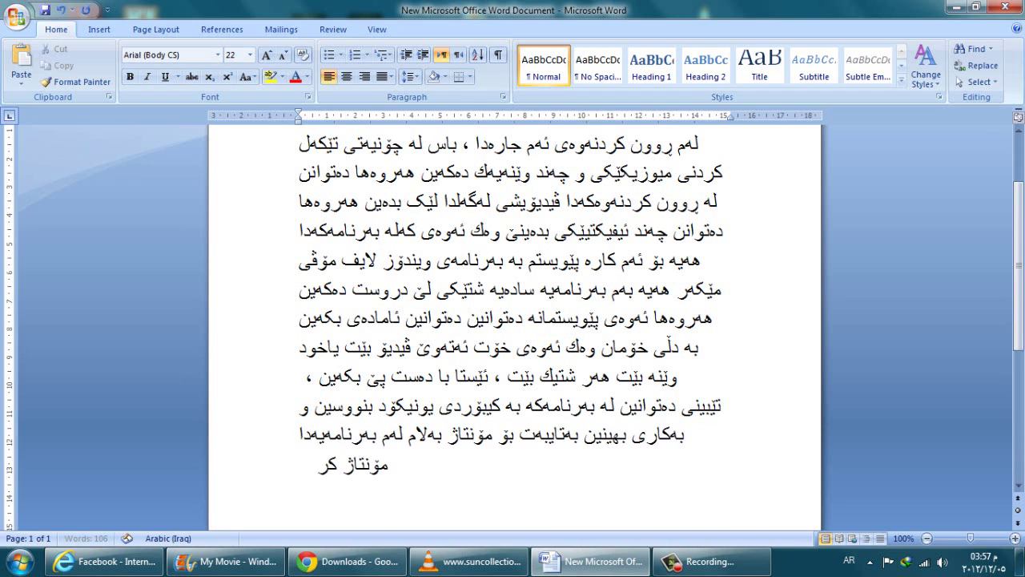
{"action": "type", "text": "دن بەمەیان"}
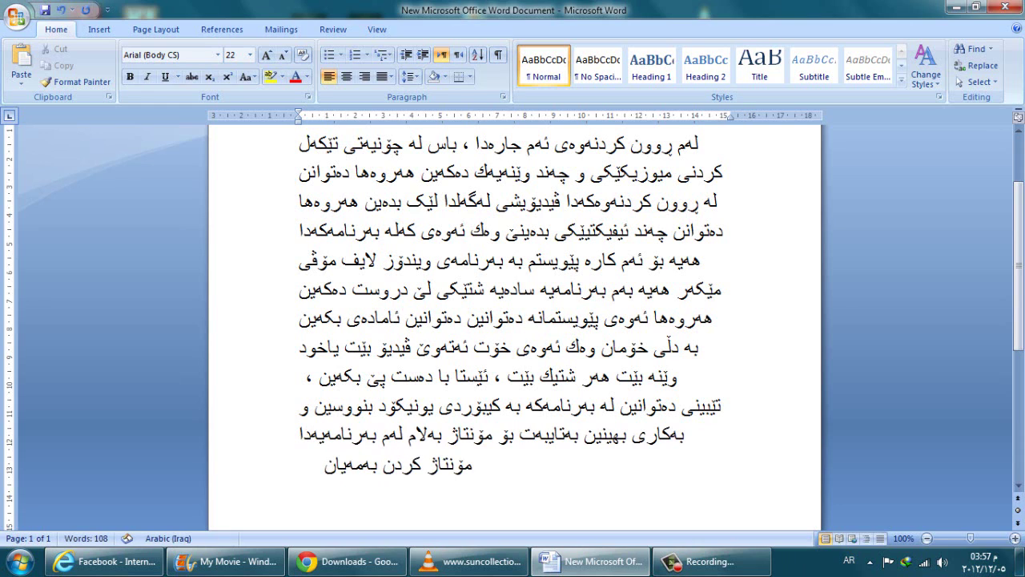
{"action": "type", "text": " زۆر زۆر سەرکەوتو"}
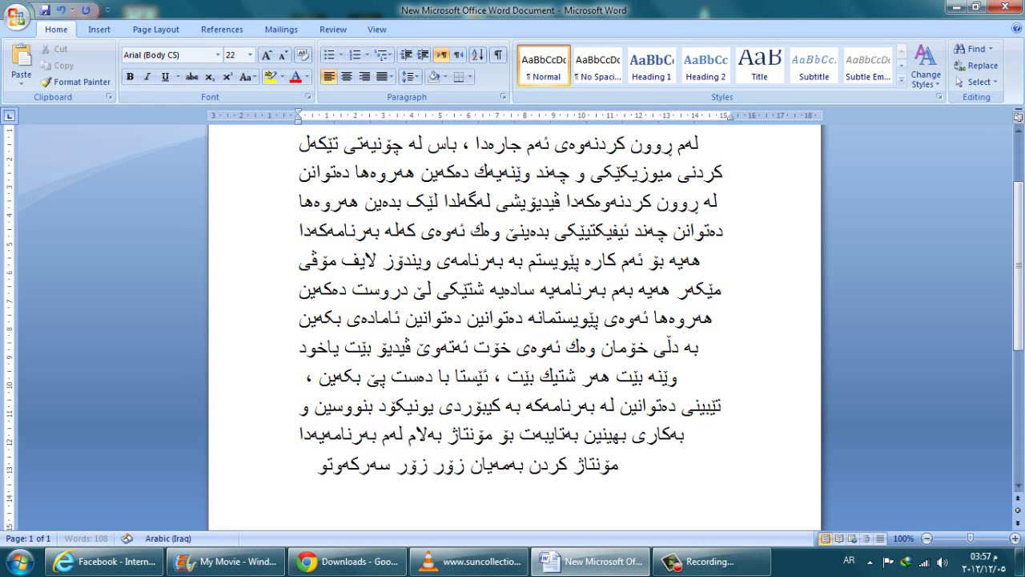
{"action": "type", "text": "و نییە بەل"}
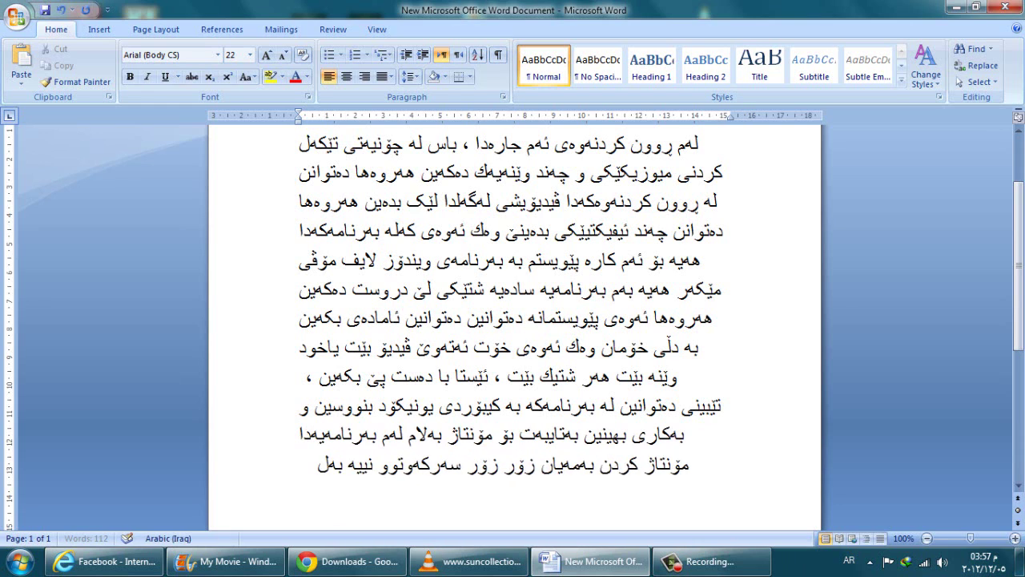
- Finish the note with "بەلام خێراشەو شتێکی سادەو جوانی لێ دروست دەکرێت" and begin a new line
{"action": "type", "text": "ام خێراژ"}
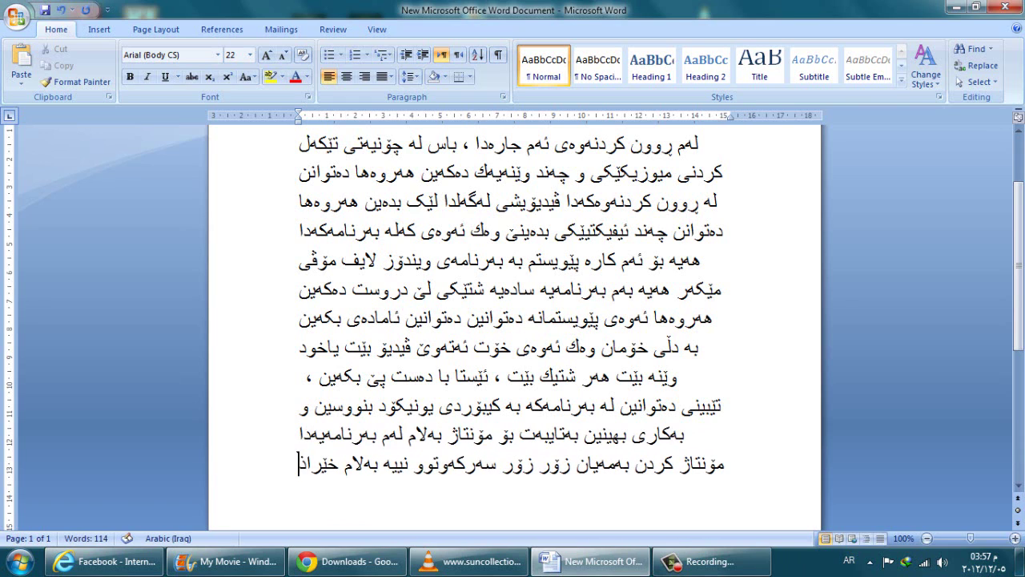
{"action": "key", "text": "BackSpace"}
{"action": "type", "text": "شەو"}
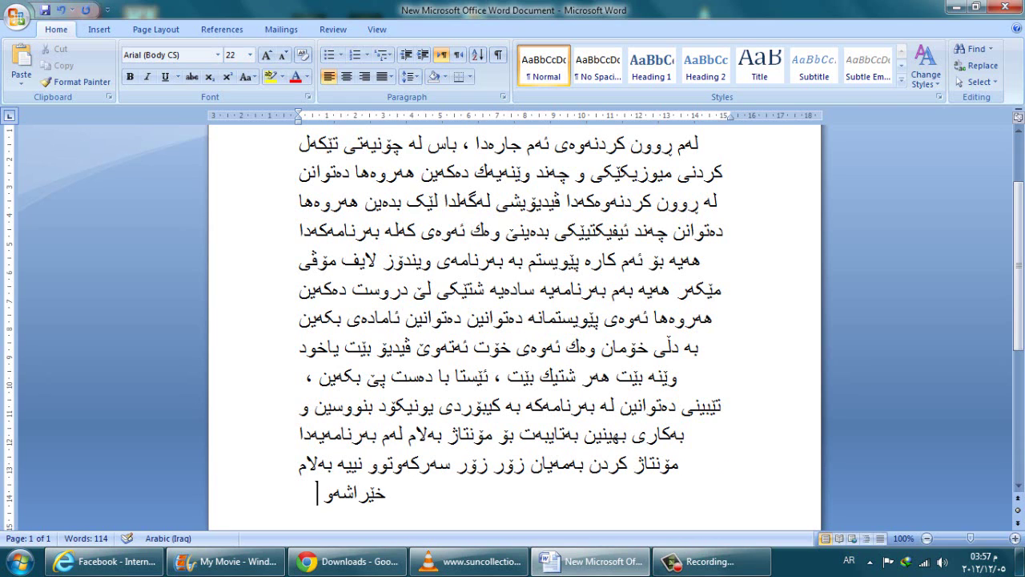
{"action": "type", "text": " شتێکی سا"}
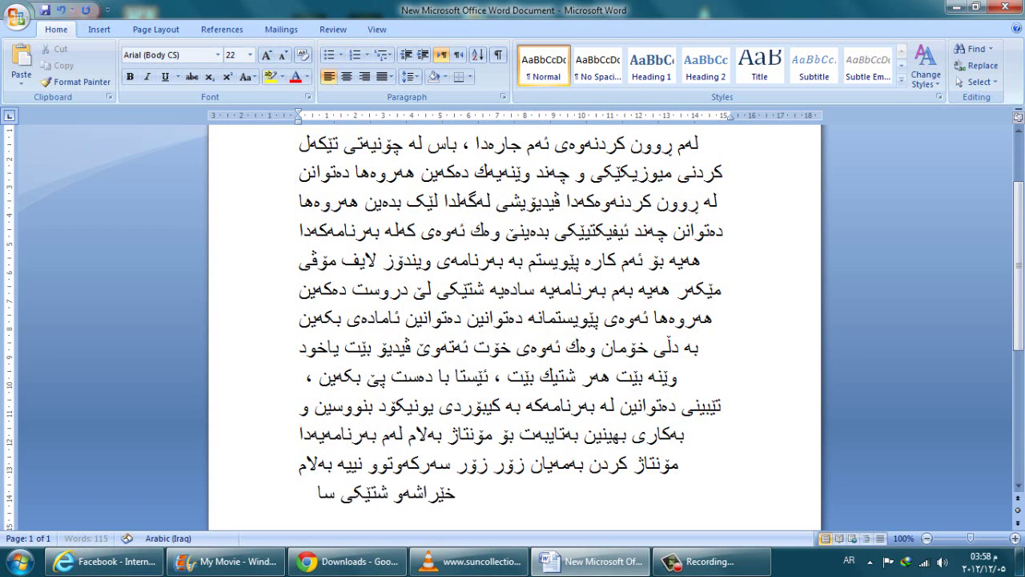
{"action": "type", "text": "دەو جوانی ل"}
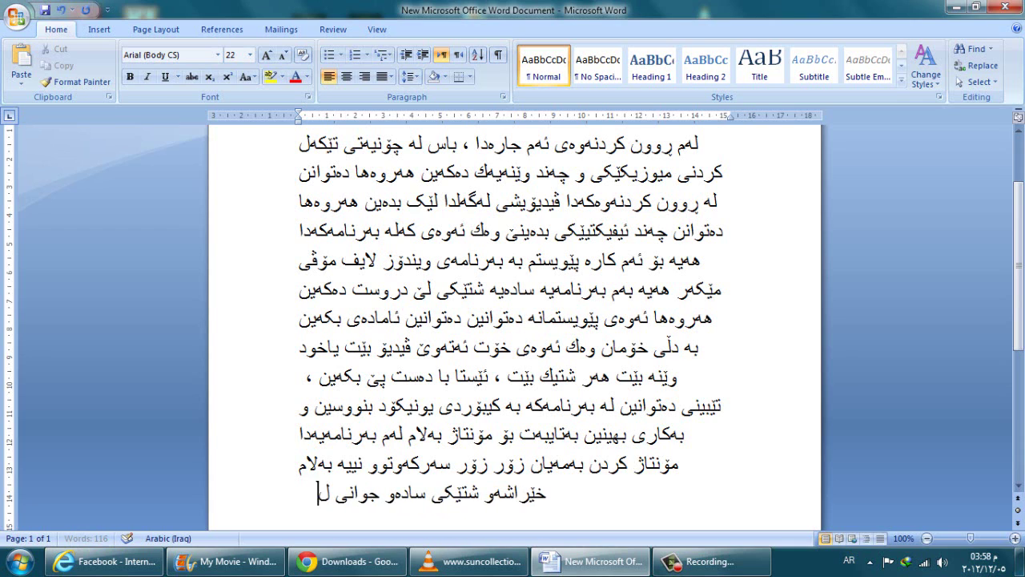
{"action": "type", "text": "ێ دروست دەکرێت ،"}
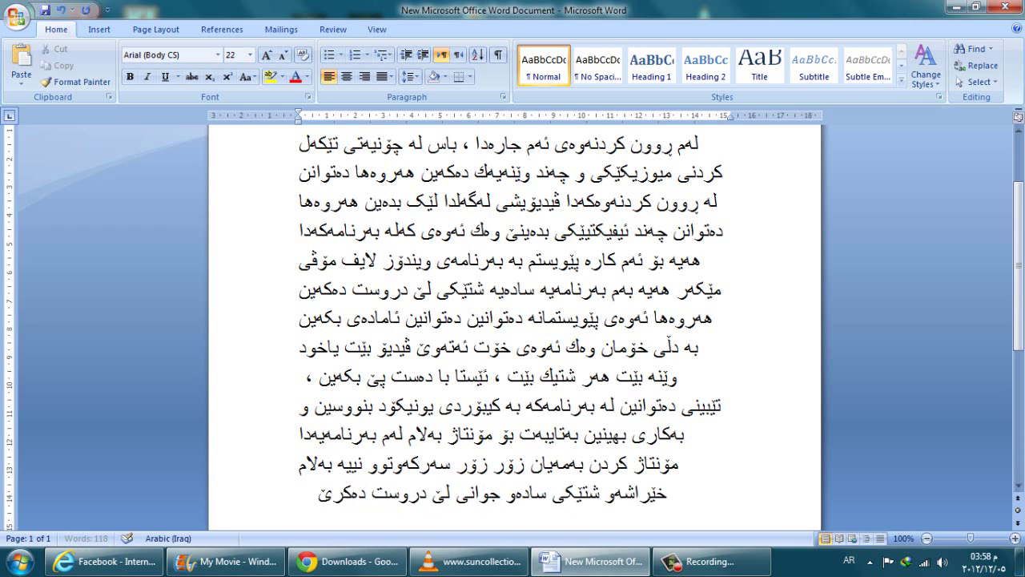
{"action": "key", "text": "BackSpace"}
{"action": "key", "text": "BackSpace"}
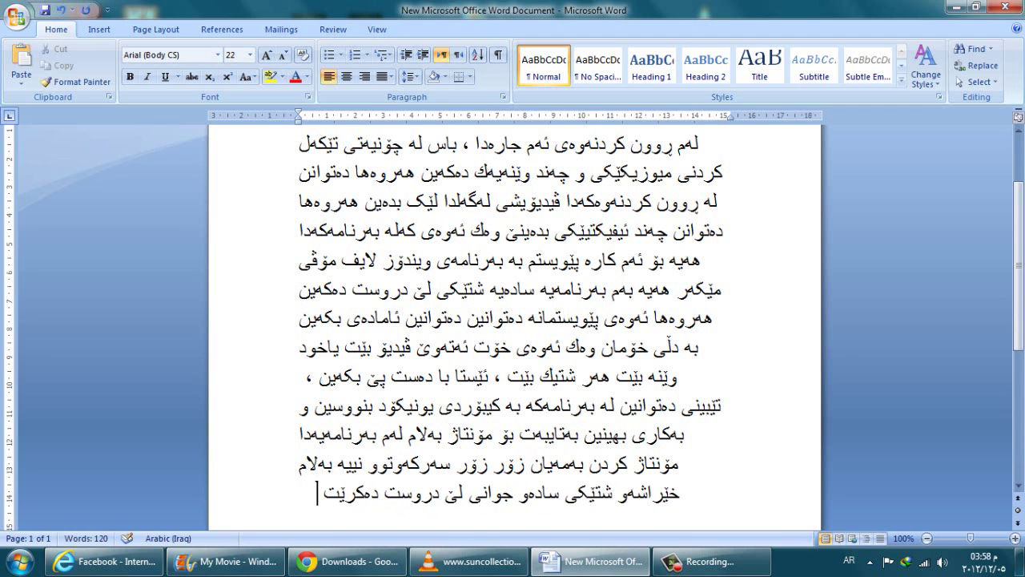
{"action": "key", "text": "Return"}
{"action": "scroll", "coordinate": [578, 486], "scroll_direction": "down", "scroll_amount": 1}
- Minimize the Word document and refresh the desktop
{"action": "left_click", "coordinate": [591, 561]}
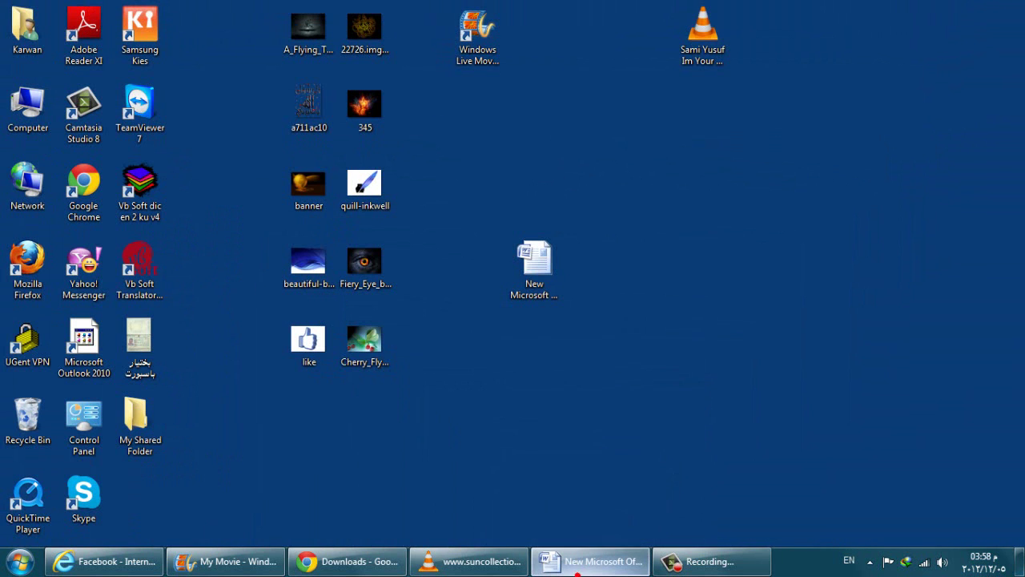
{"action": "right_click", "coordinate": [688, 113]}
{"action": "left_click", "coordinate": [739, 157]}
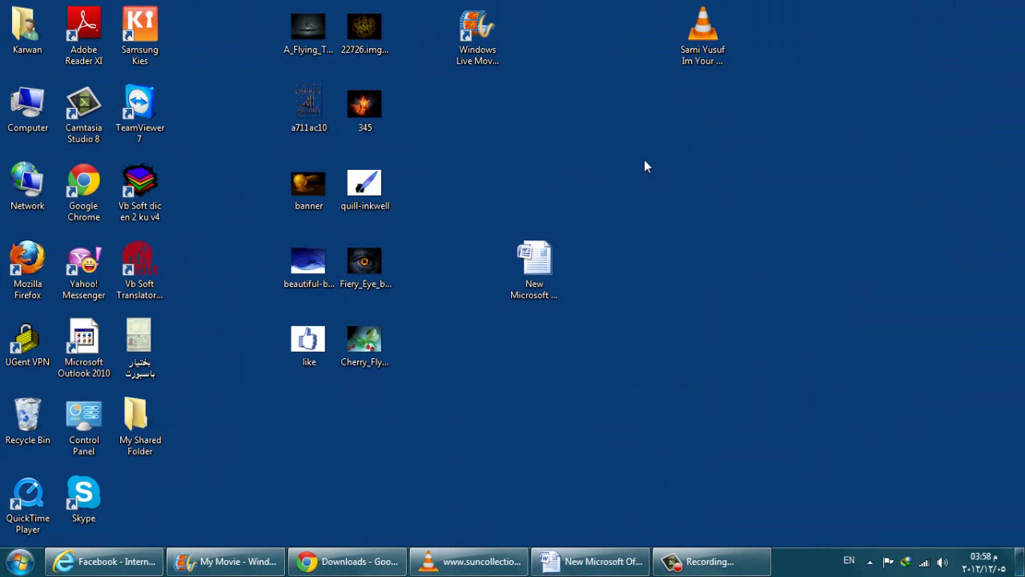
- Search the computer for "windows live movie" and dismiss the search
{"action": "key", "text": "super"}
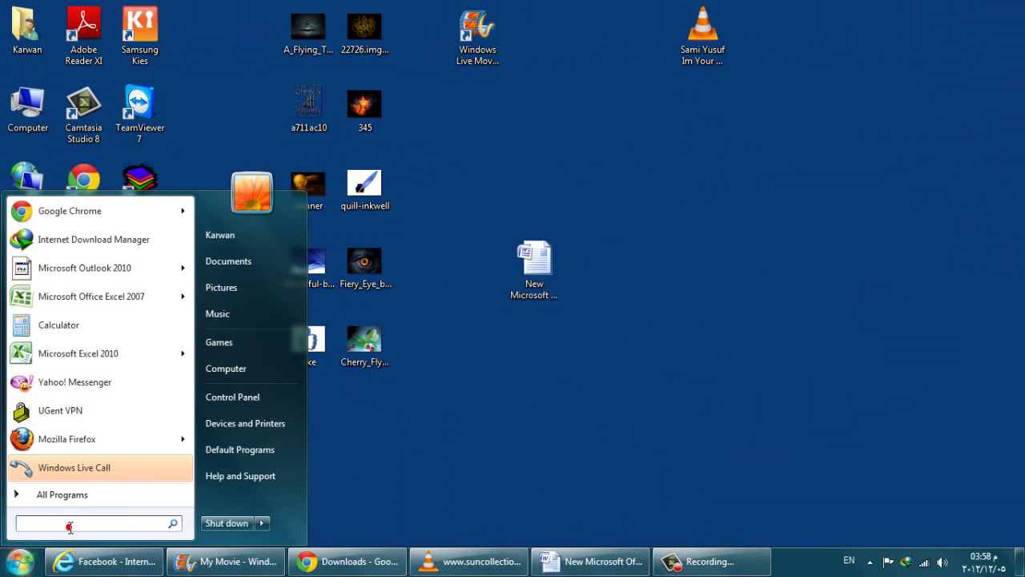
{"action": "type", "text": "windows li"}
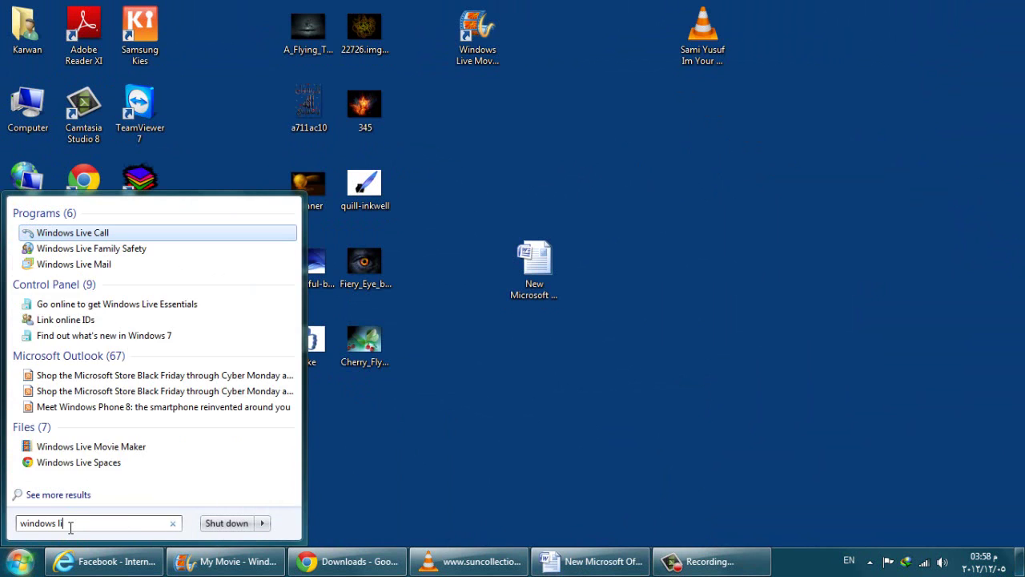
{"action": "type", "text": "ve movie"}
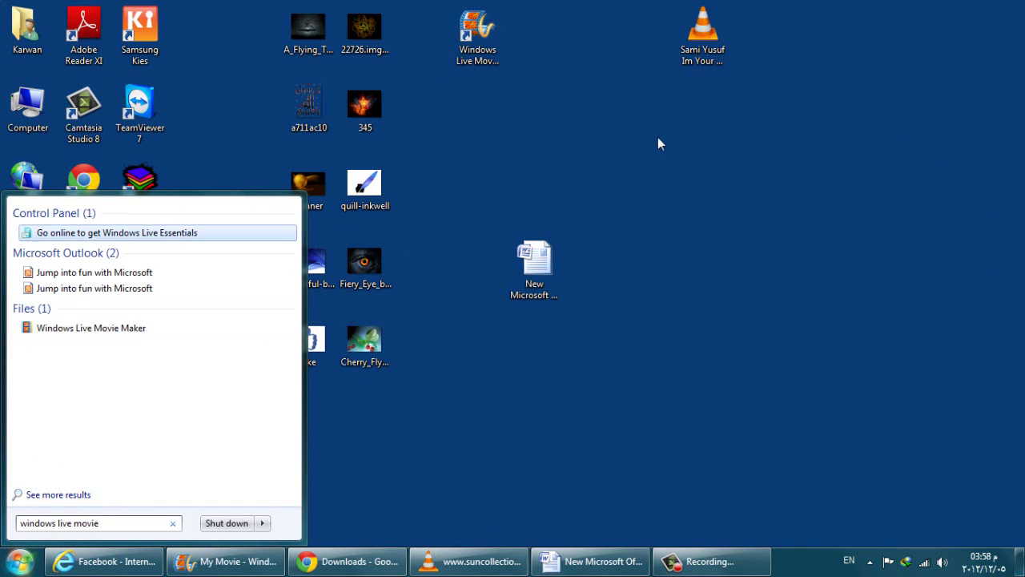
{"action": "left_click", "coordinate": [444, 31]}
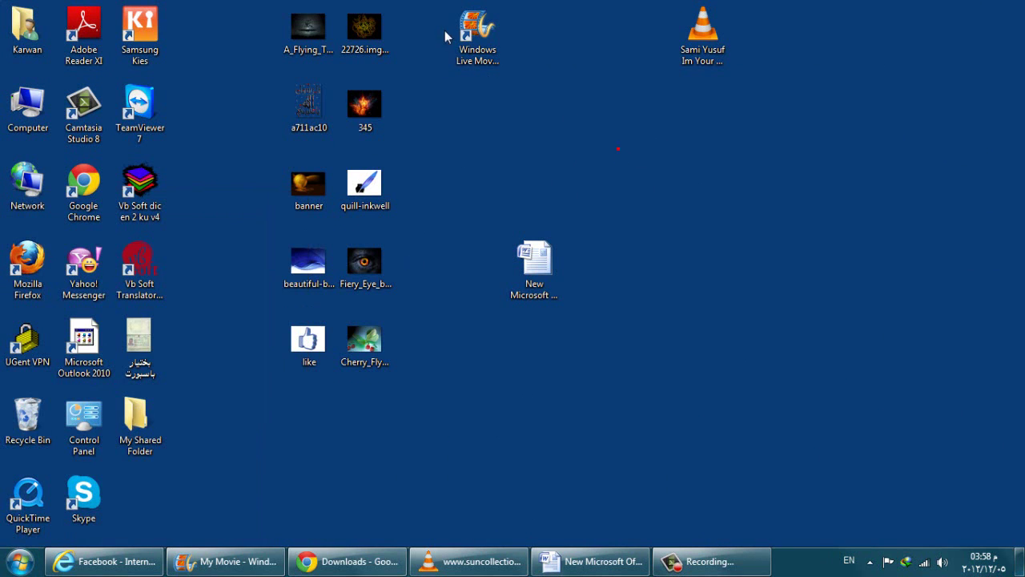
- Open Windows Live Movie Maker from its desktop shortcut
{"action": "double_click", "coordinate": [489, 44]}
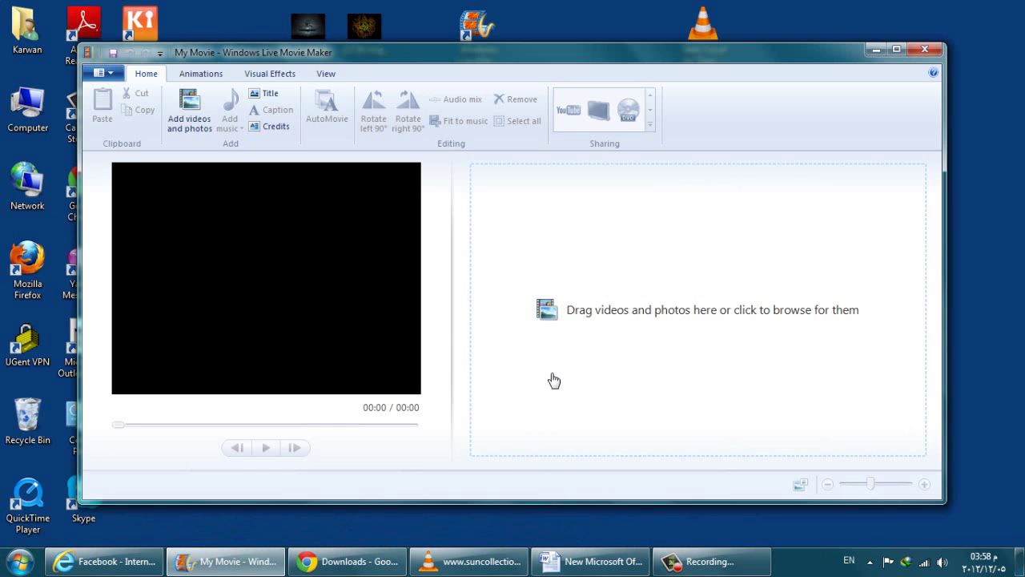
{"action": "left_click", "coordinate": [569, 326]}
{"action": "left_click", "coordinate": [543, 377]}
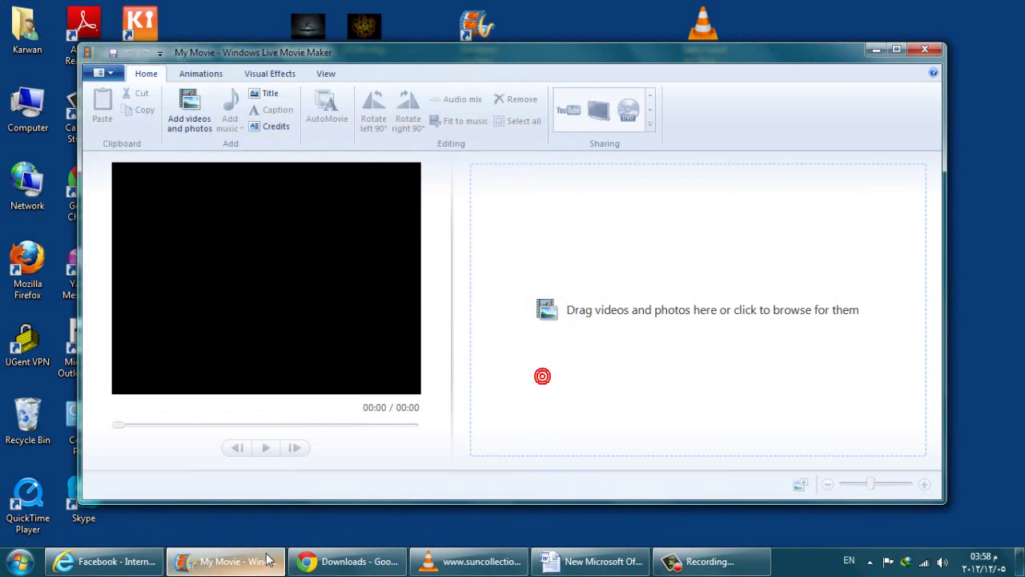
- Return from Movie Maker to the desktop and refresh it
{"action": "key", "text": "super+d"}
{"action": "right_click", "coordinate": [632, 107]}
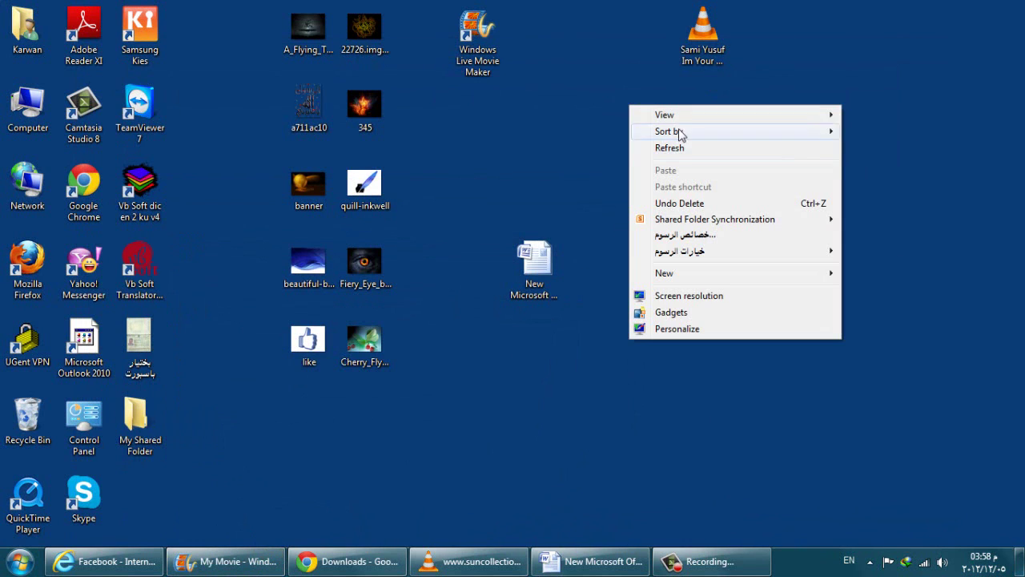
{"action": "left_click", "coordinate": [679, 145]}
- Add all ten image files from the desktop to the Windows Live Movie Maker project
{"action": "left_click_drag", "start_coordinate": [702, 36], "coordinate": [568, 366]}
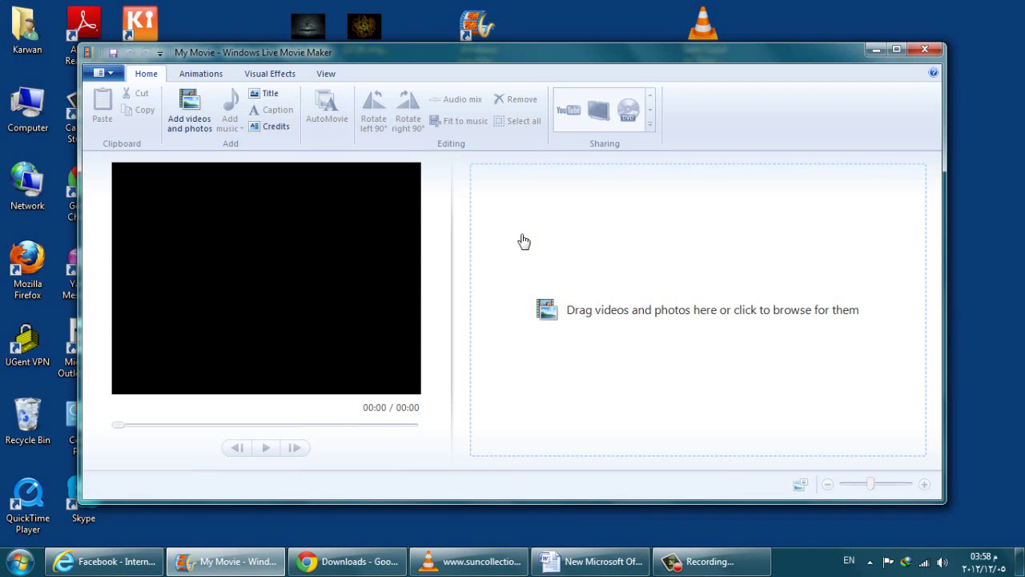
{"action": "left_click", "coordinate": [873, 51]}
{"action": "left_click_drag", "start_coordinate": [416, 394], "coordinate": [551, 256]}
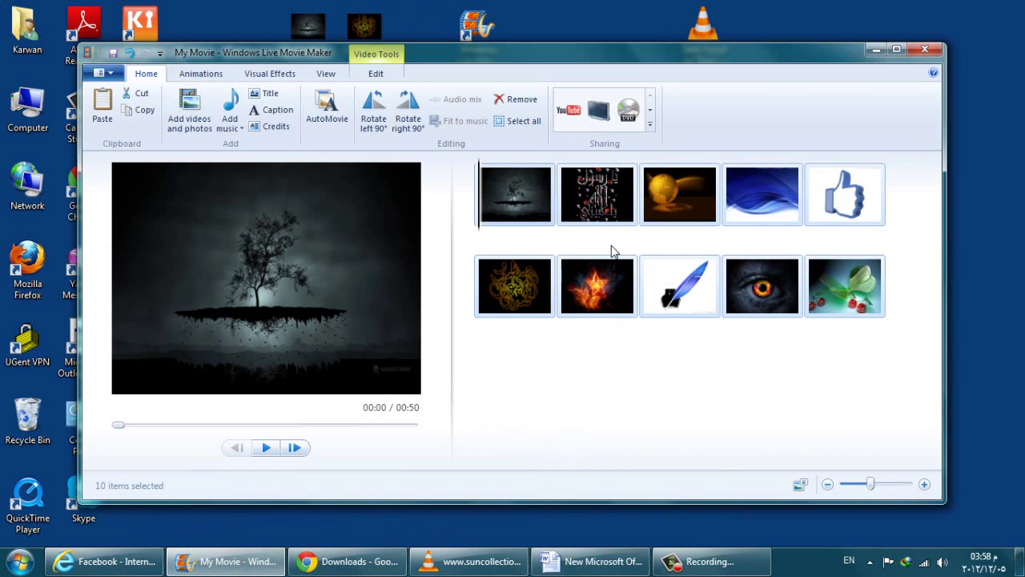
- Examine the animation, visual effect and view options available for the first photo, including the transitions gallery
{"action": "left_click", "coordinate": [531, 200]}
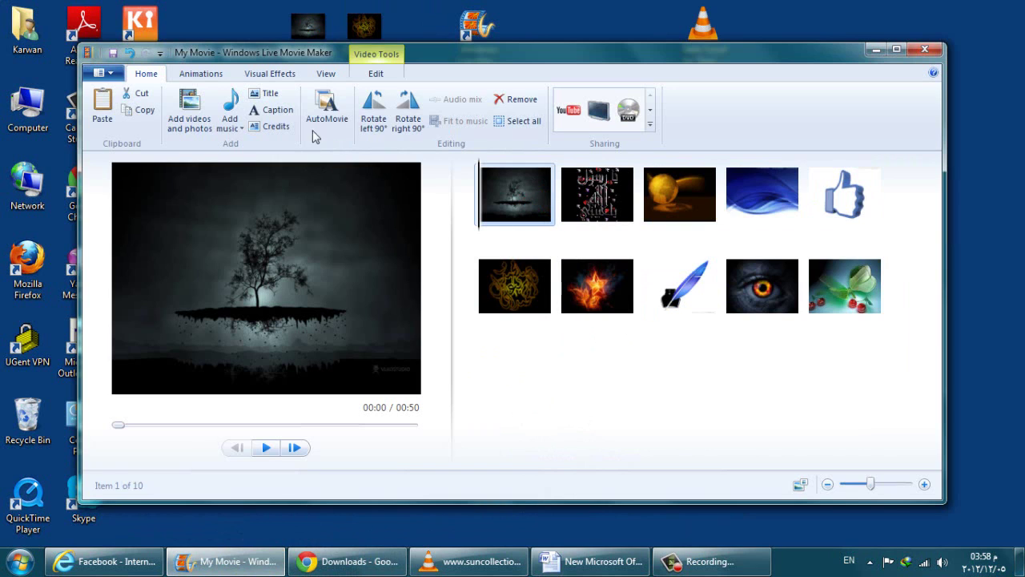
{"action": "left_click", "coordinate": [204, 75]}
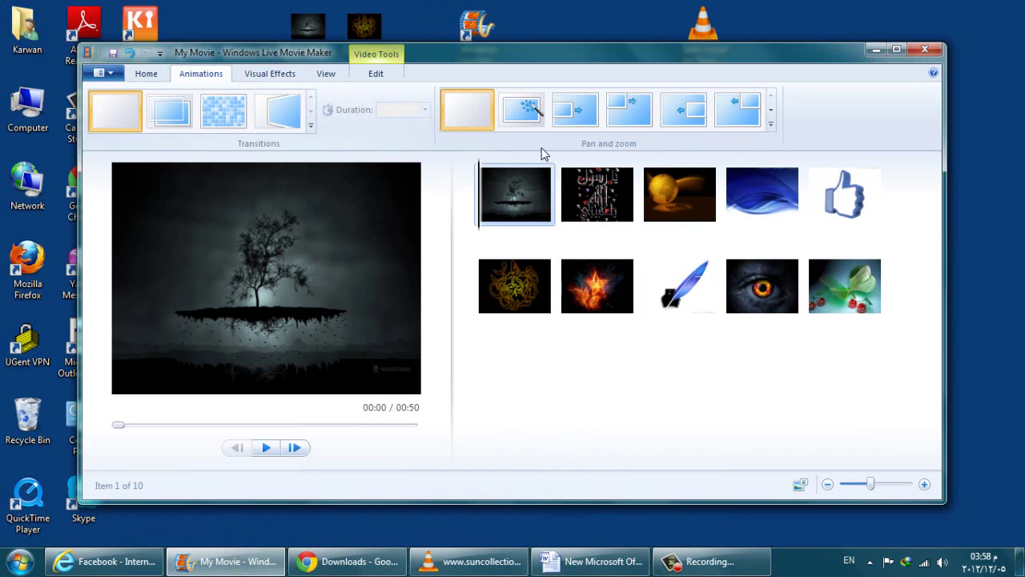
{"action": "left_click", "coordinate": [260, 73]}
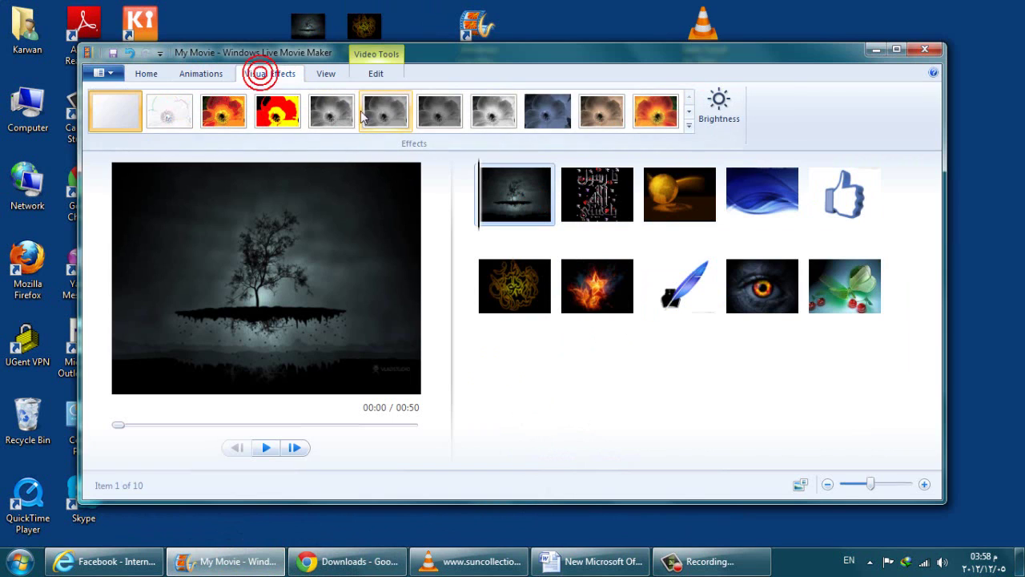
{"action": "left_click", "coordinate": [330, 74]}
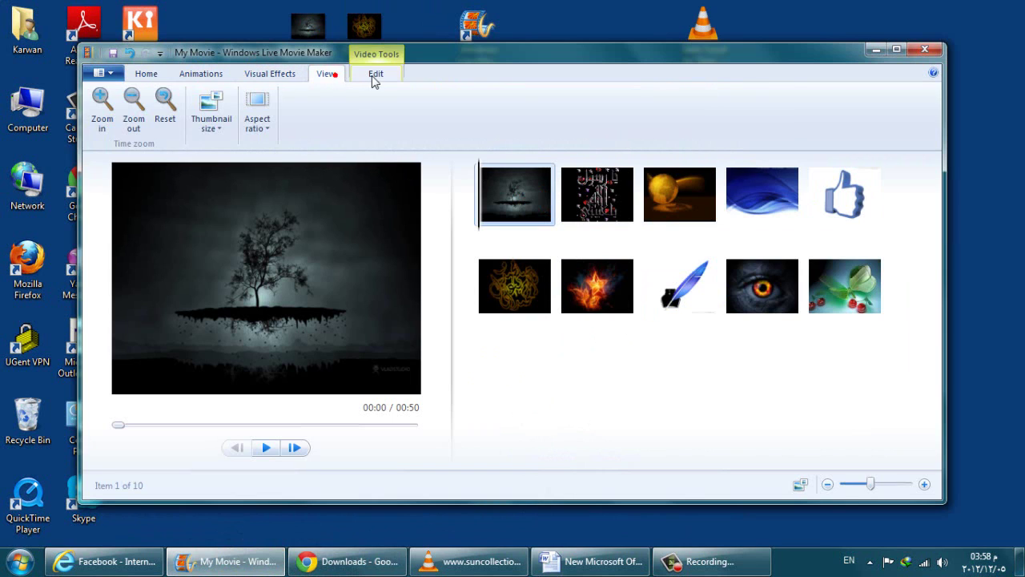
{"action": "left_click", "coordinate": [272, 73]}
{"action": "left_click", "coordinate": [204, 73]}
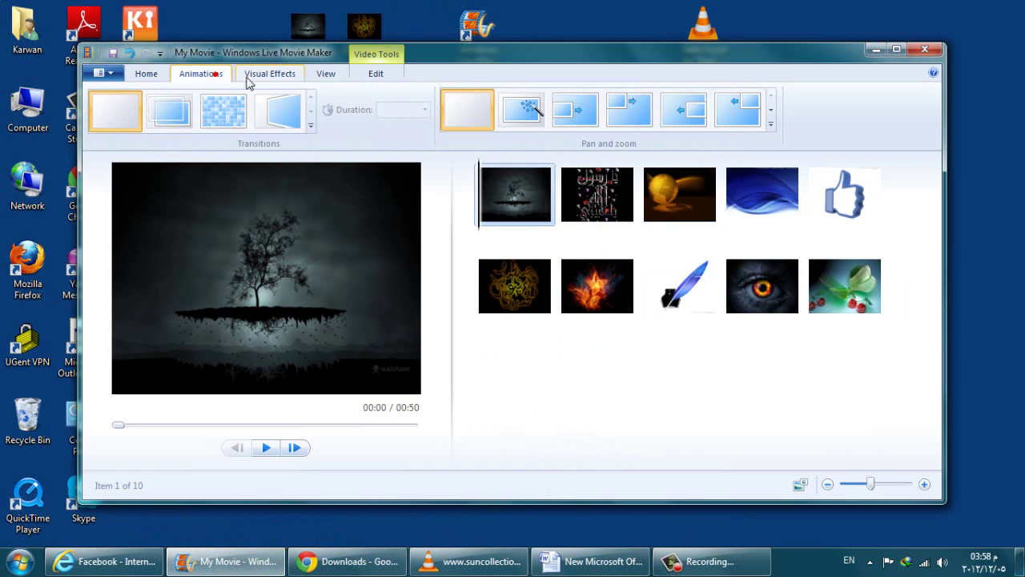
{"action": "left_click", "coordinate": [311, 125]}
{"action": "left_click_drag", "start_coordinate": [312, 128], "coordinate": [312, 166]}
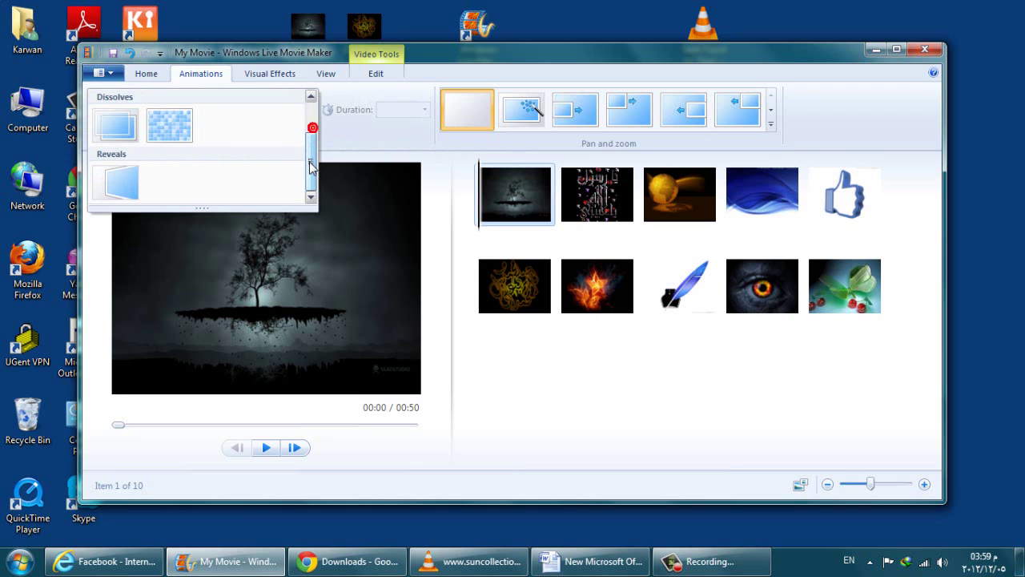
{"action": "left_click", "coordinate": [525, 138]}
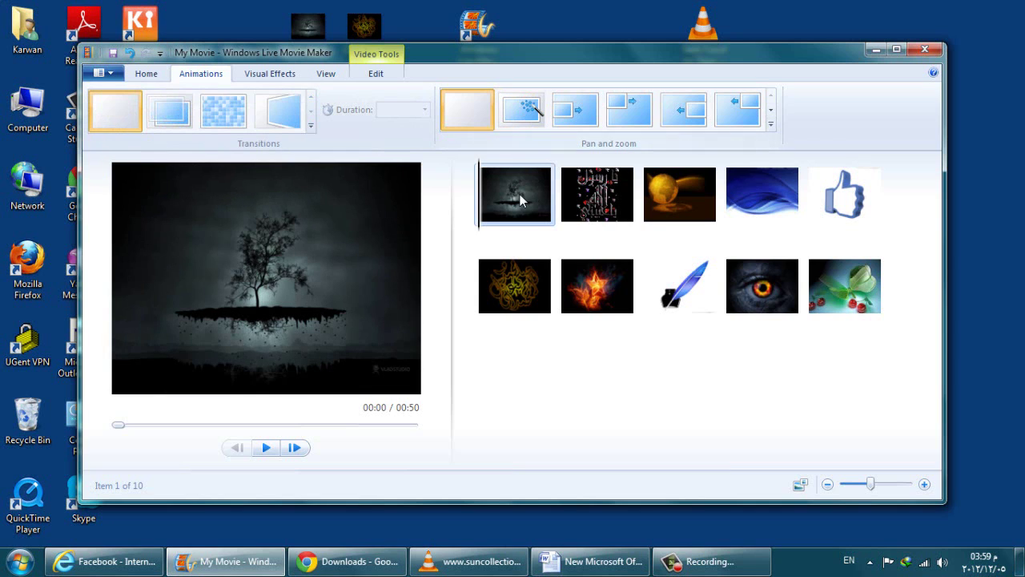
- Apply the magic-wand pan and zoom effect to the tree photo and the pan-right-along-top effect to the calligraphy image, previewing each
{"action": "left_click", "coordinate": [524, 119]}
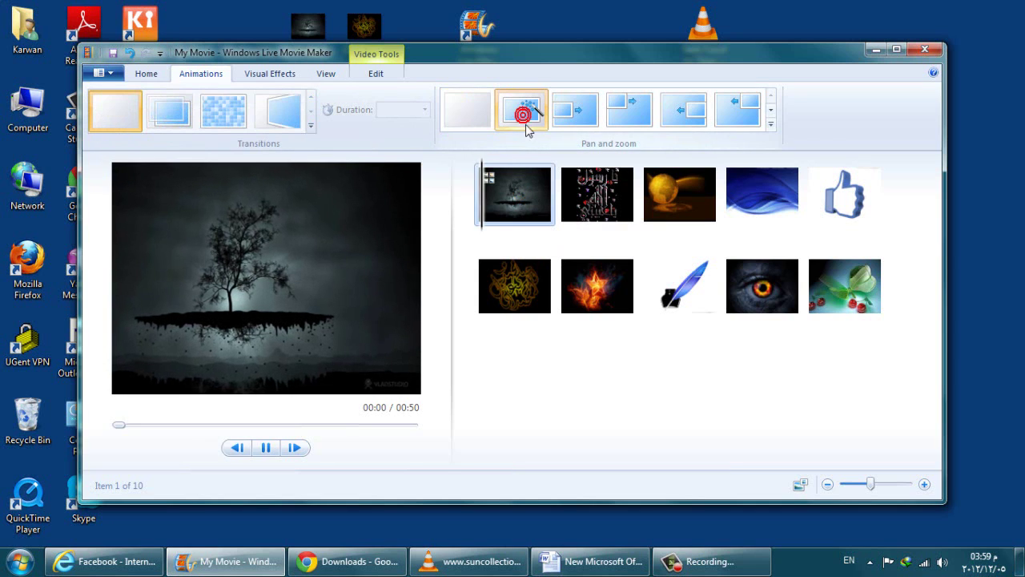
{"action": "left_click", "coordinate": [268, 448]}
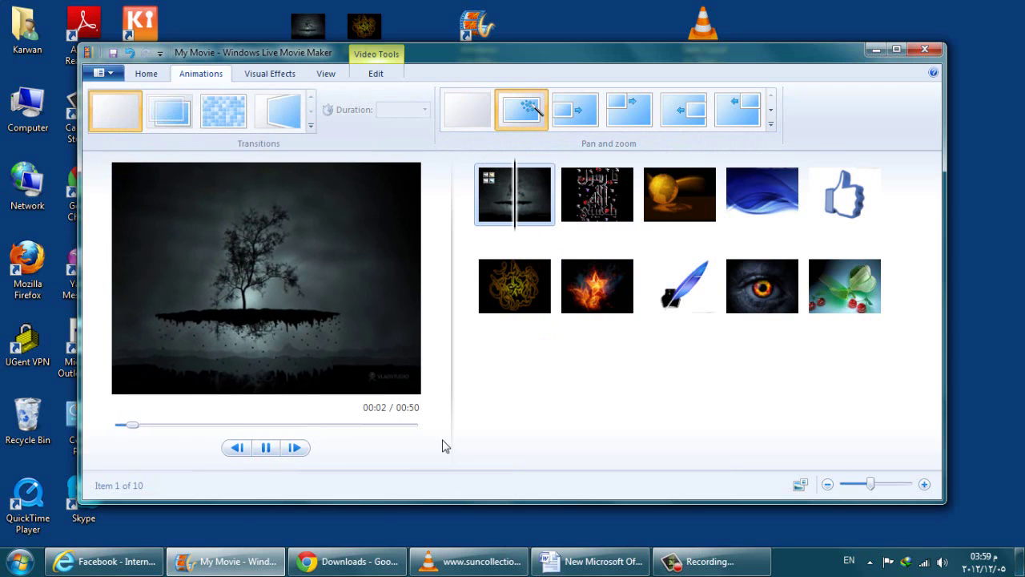
{"action": "left_click", "coordinate": [267, 447]}
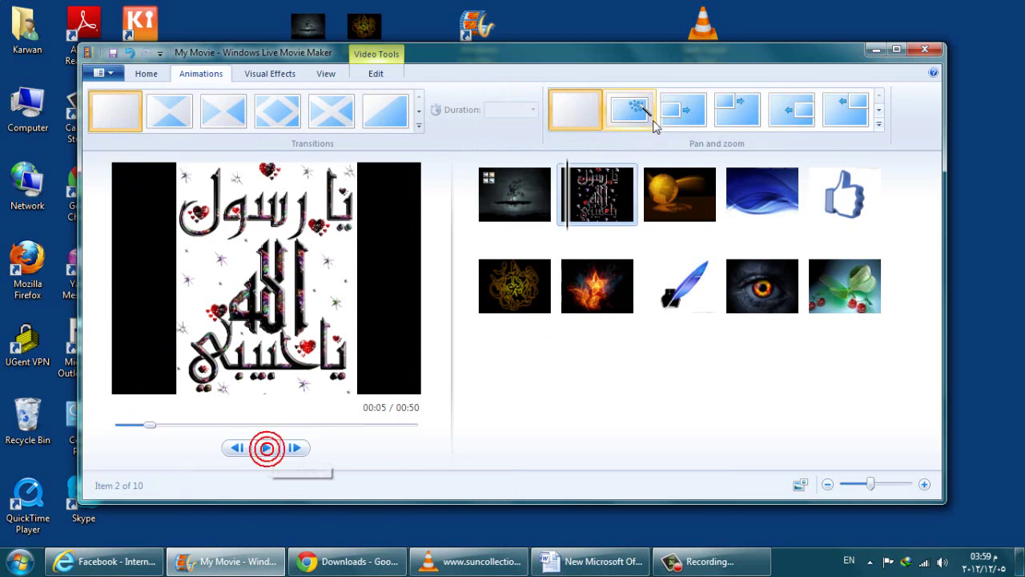
{"action": "left_click", "coordinate": [737, 109]}
{"action": "left_click", "coordinate": [266, 447]}
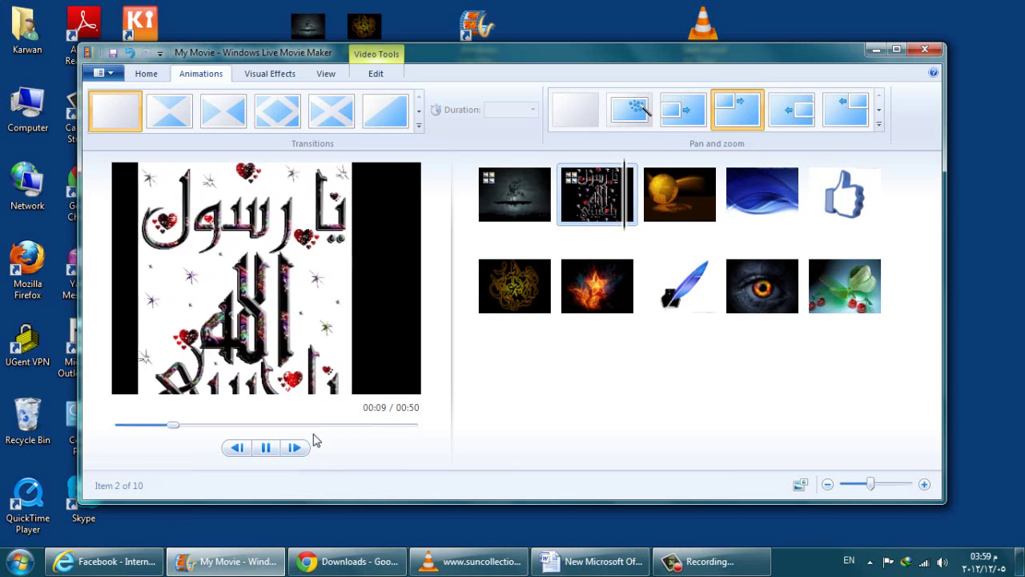
- Apply the diamond transition to the golden globe photo and preview it
{"action": "left_click", "coordinate": [266, 447]}
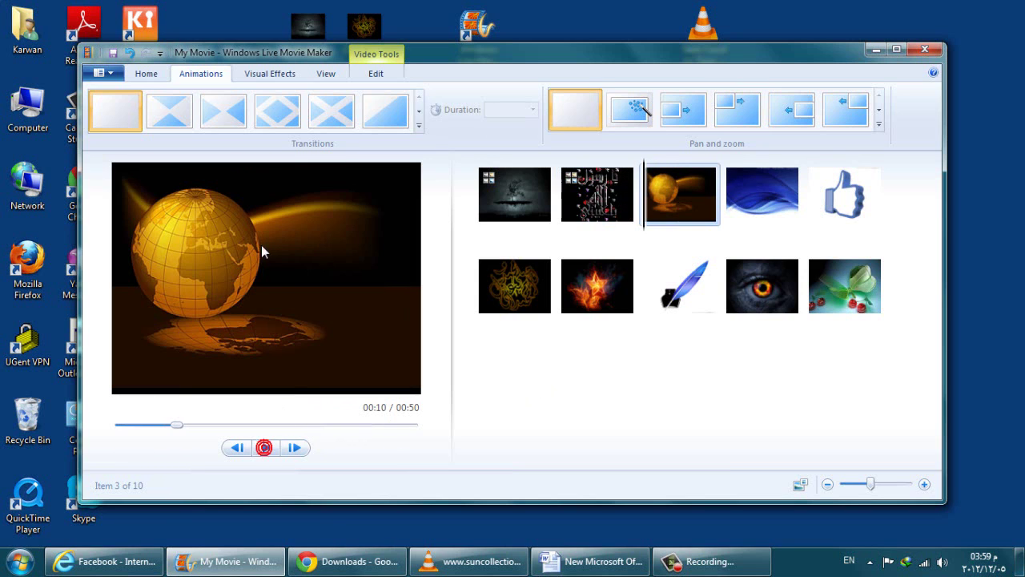
{"action": "left_click", "coordinate": [277, 110]}
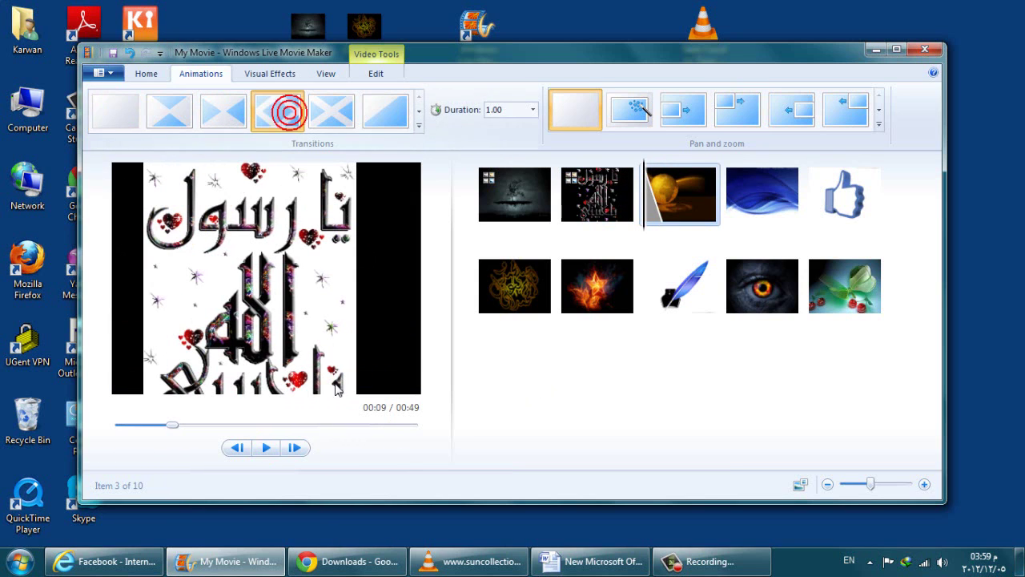
{"action": "left_click", "coordinate": [268, 449]}
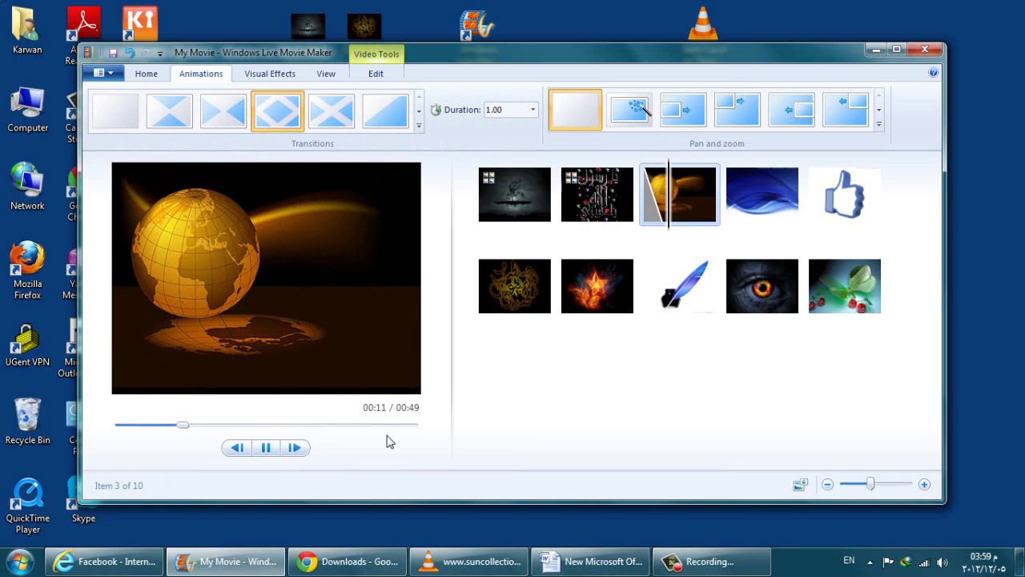
- Try the sideways bow-tie transition on the eye photo, replace it with the diagonal one, and preview both
{"action": "left_click", "coordinate": [762, 286]}
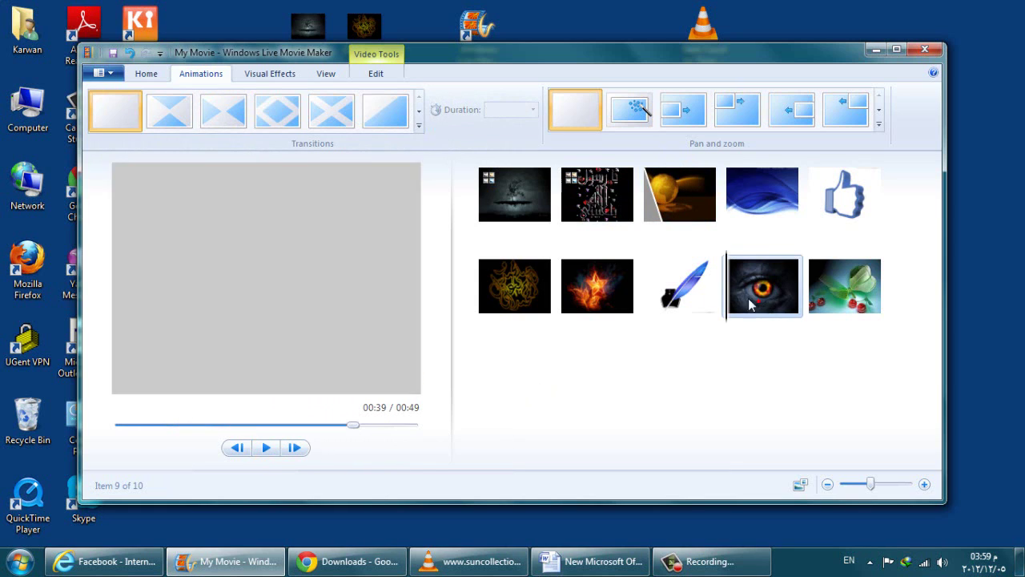
{"action": "left_click", "coordinate": [223, 116]}
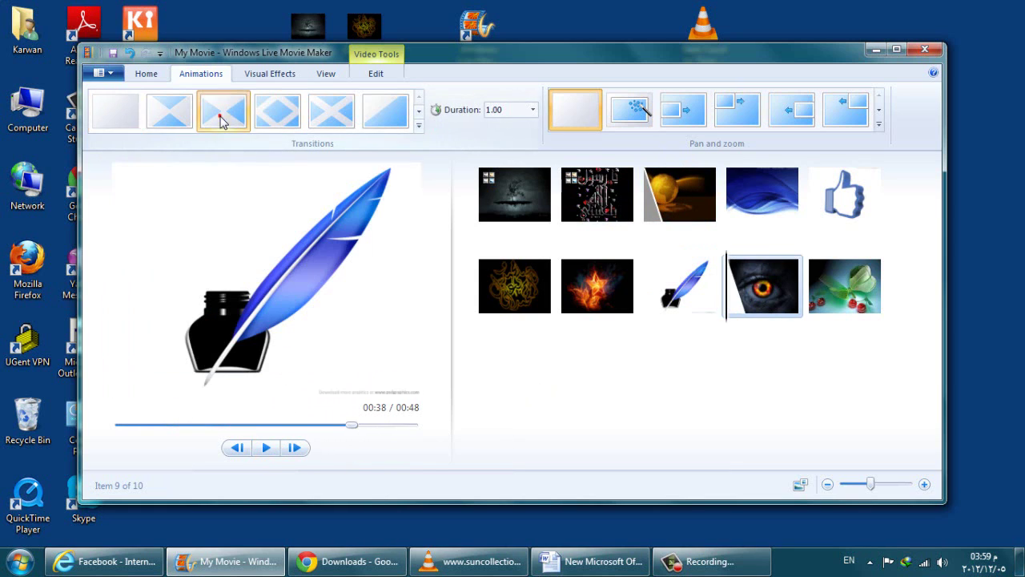
{"action": "left_click", "coordinate": [269, 448]}
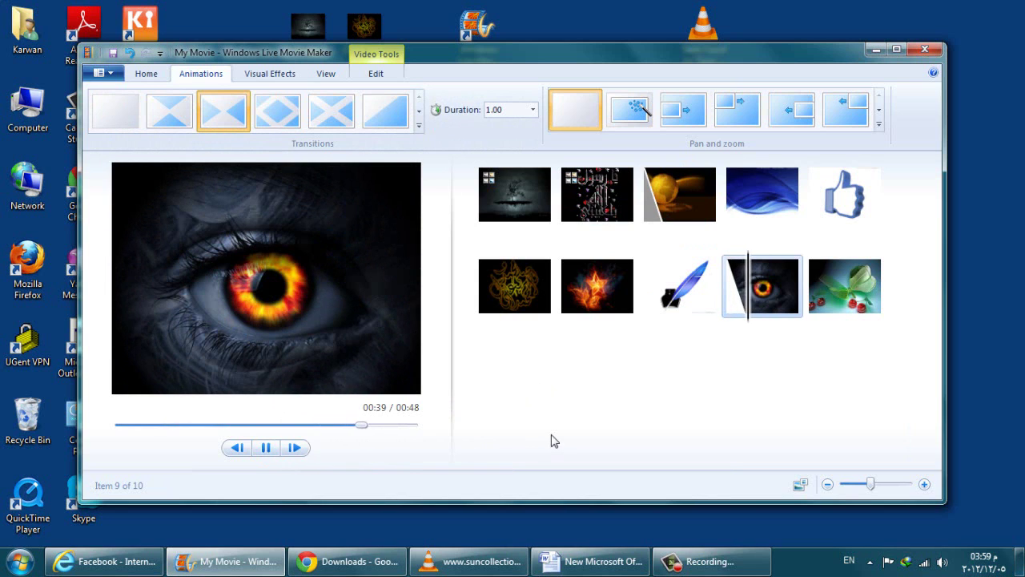
{"action": "left_click", "coordinate": [383, 121]}
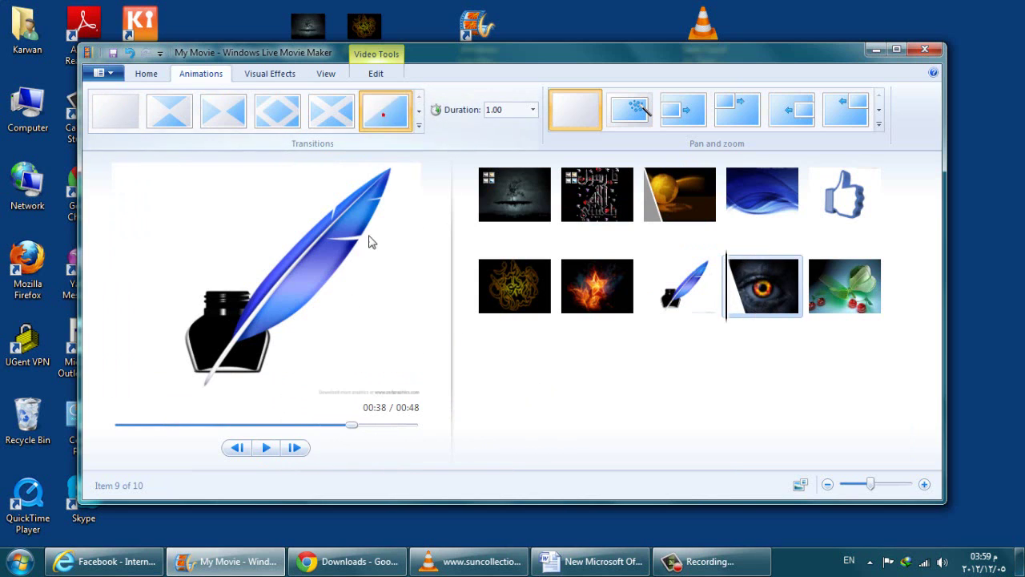
{"action": "left_click", "coordinate": [265, 449]}
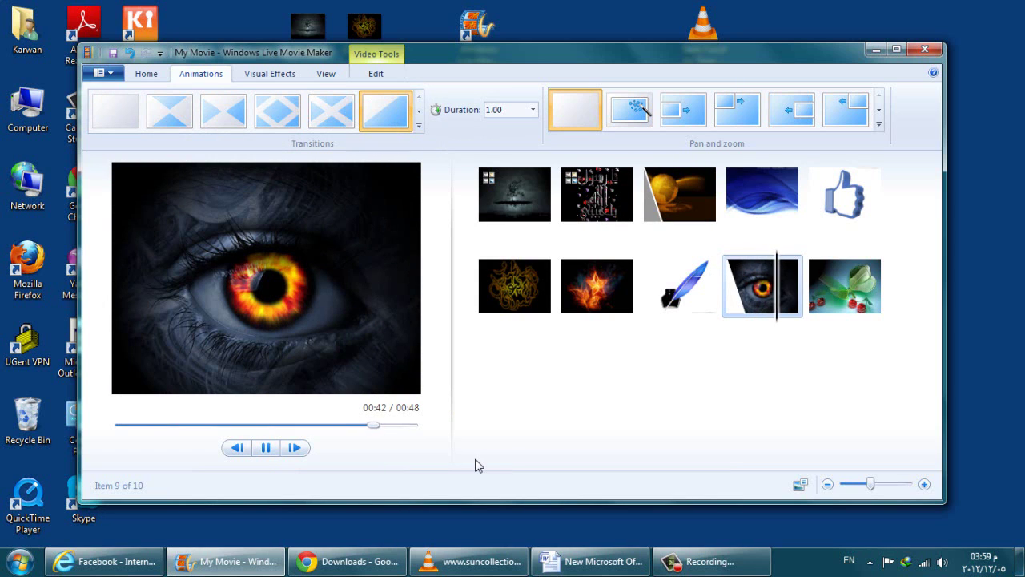
- Apply the small-blocks dissolve transition to the final butterfly and cherries photo and preview it
{"action": "left_click", "coordinate": [268, 449]}
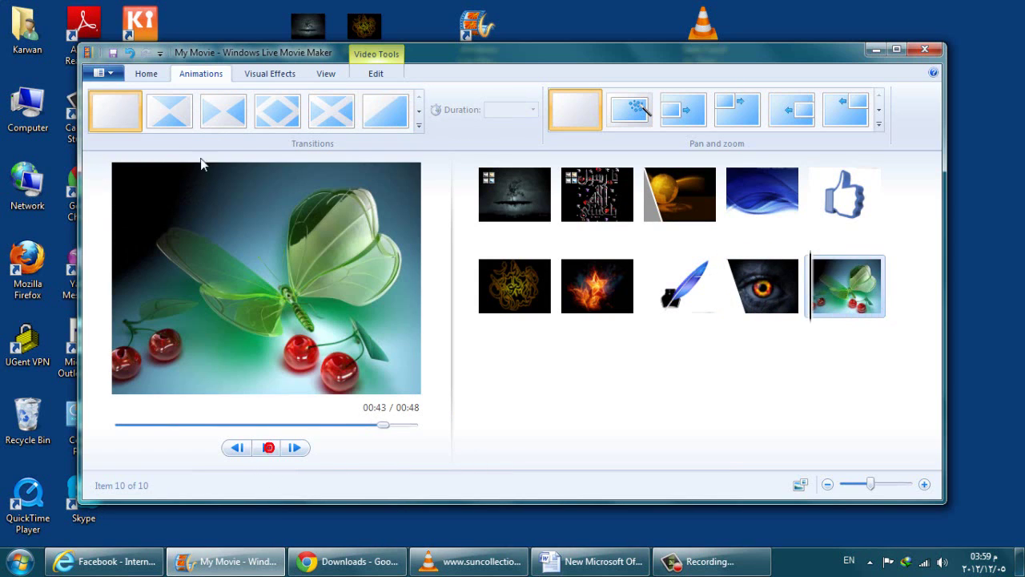
{"action": "left_click", "coordinate": [418, 112]}
{"action": "left_click", "coordinate": [418, 112]}
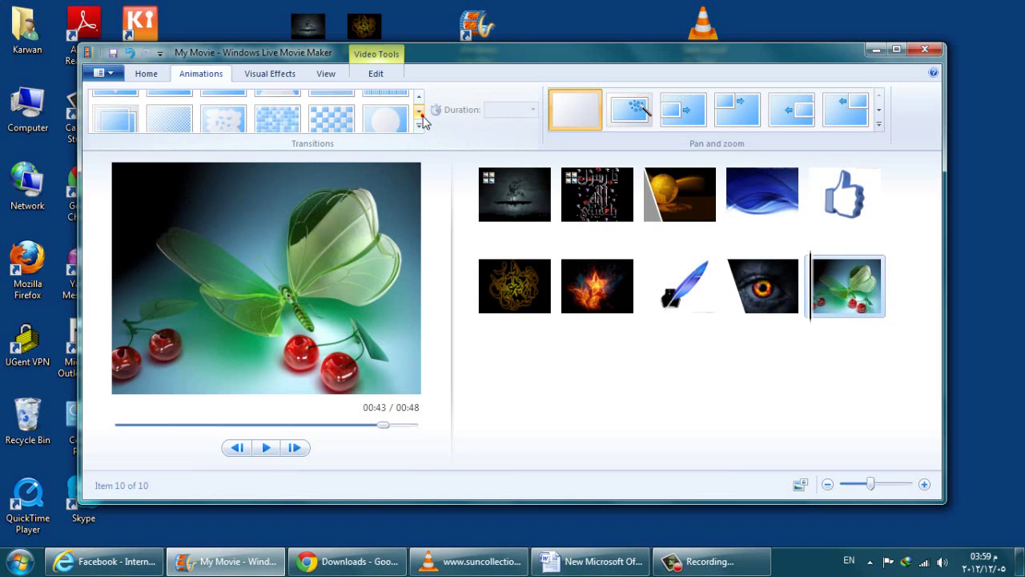
{"action": "left_click", "coordinate": [418, 112]}
{"action": "left_click", "coordinate": [290, 120]}
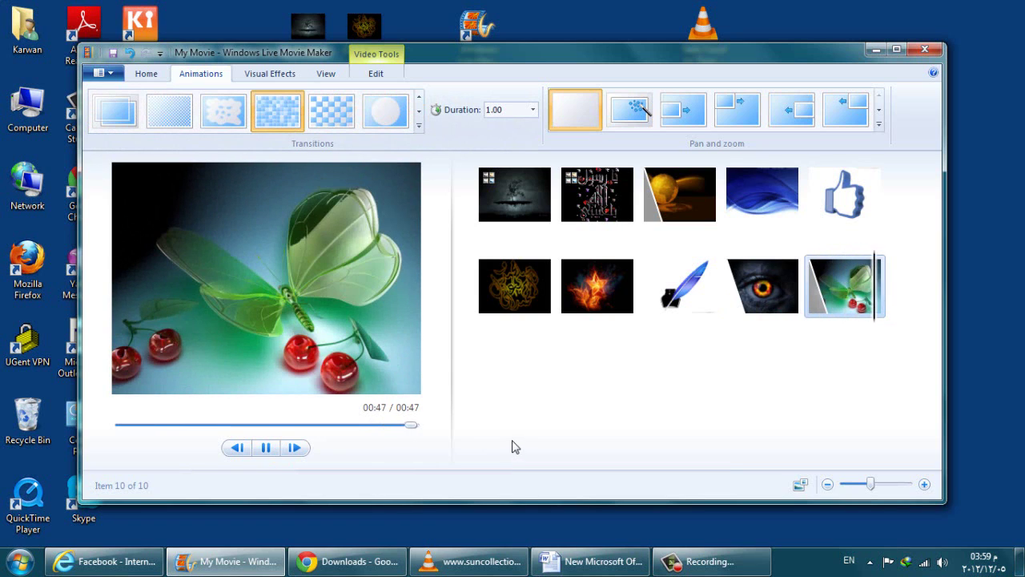
- Add the Sami Yusuf music file from the desktop to the project and preview the slideshow with its soundtrack
{"action": "left_click", "coordinate": [145, 74]}
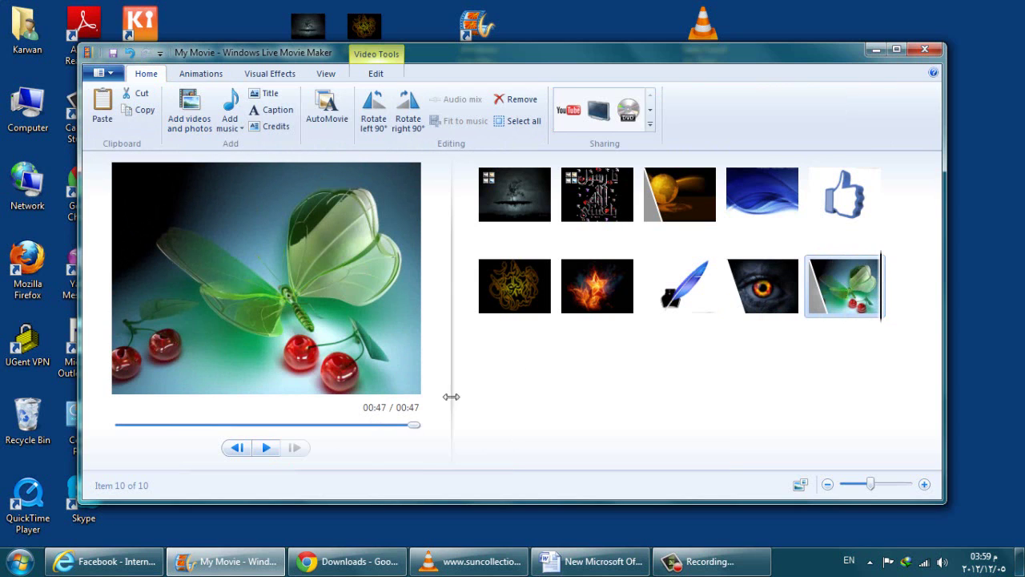
{"action": "left_click", "coordinate": [225, 561]}
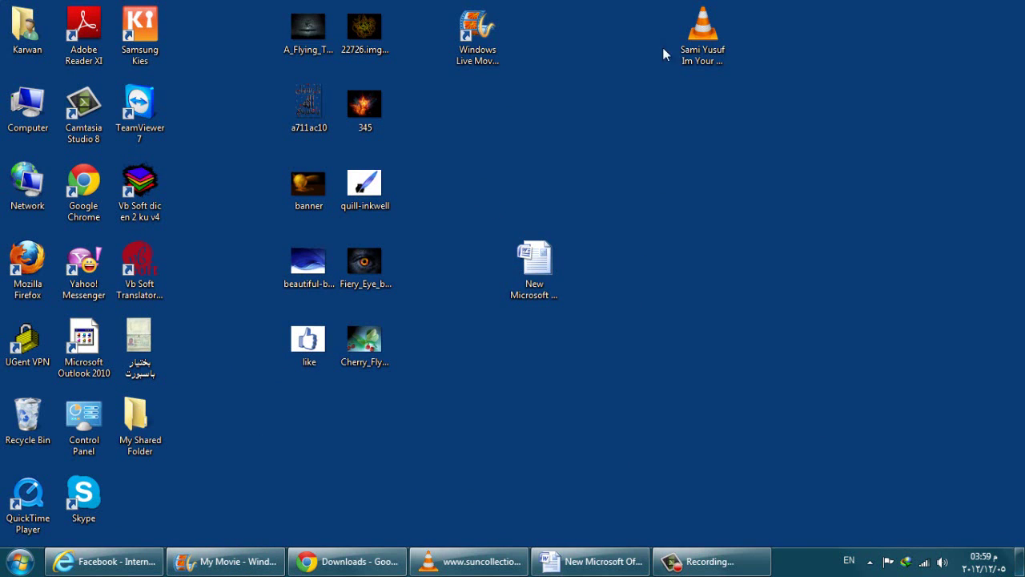
{"action": "left_click_drag", "start_coordinate": [695, 40], "coordinate": [467, 242]}
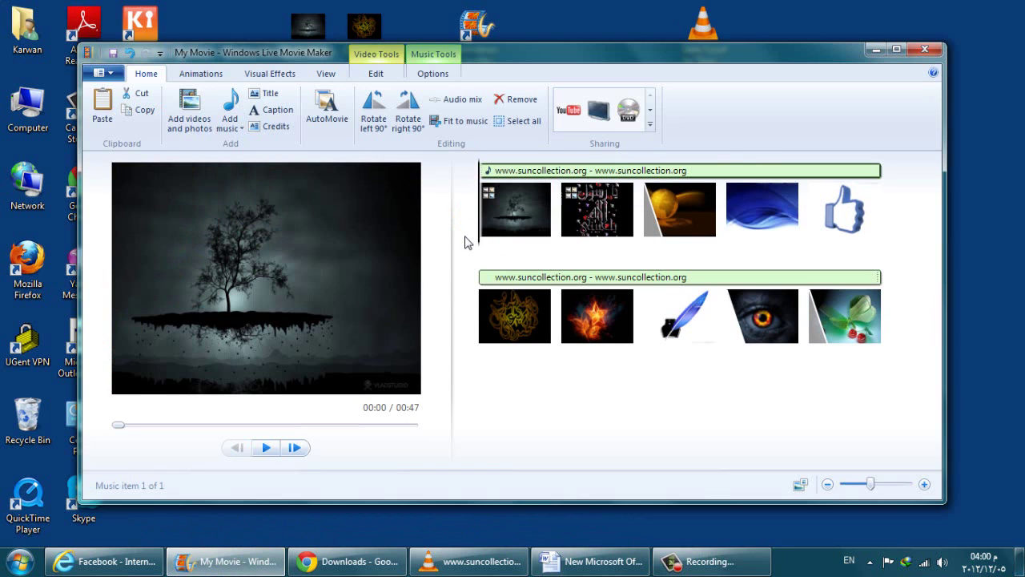
{"action": "left_click", "coordinate": [267, 449]}
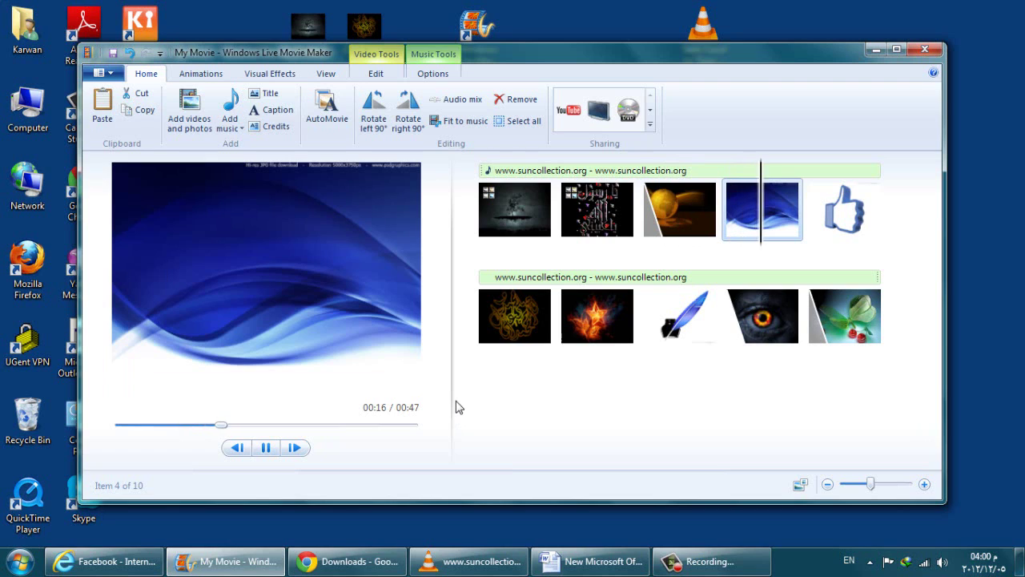
{"action": "left_click", "coordinate": [270, 452]}
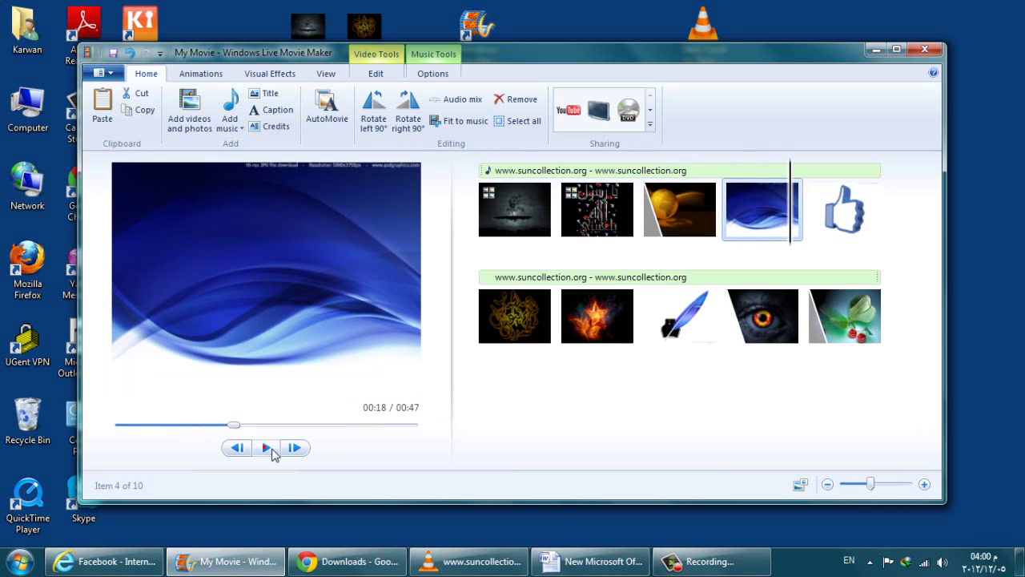
- Insert a title slide before the blue wave image, with its text box moved to the lower frame and emptied of placeholder text
{"action": "left_click", "coordinate": [276, 97]}
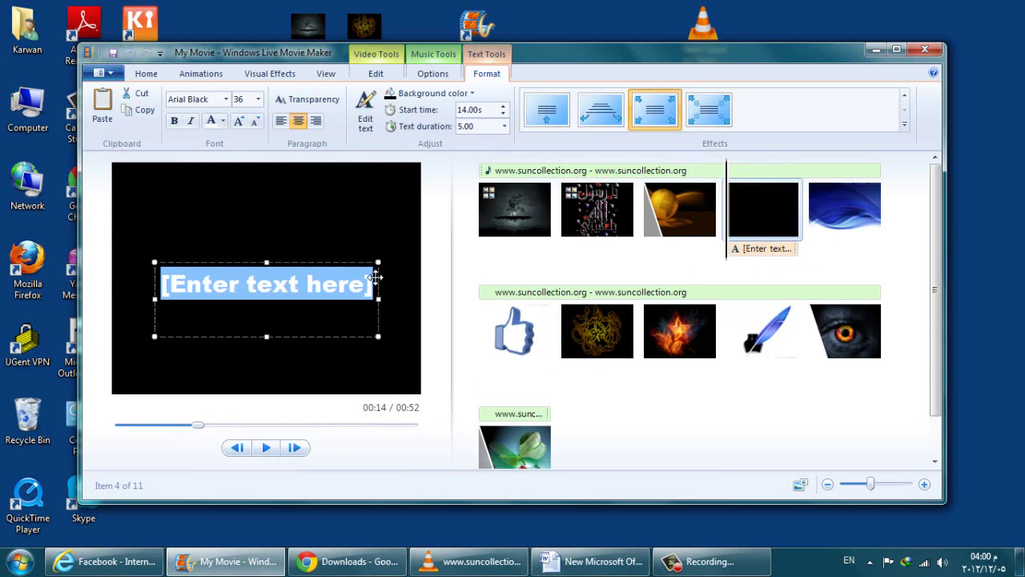
{"action": "left_click_drag", "start_coordinate": [273, 264], "coordinate": [272, 296]}
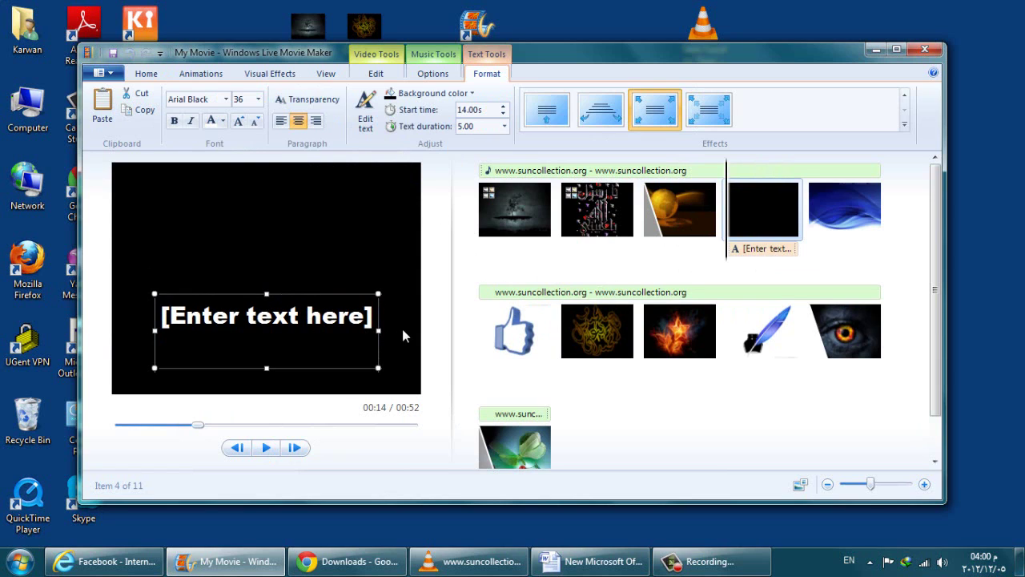
{"action": "left_click_drag", "start_coordinate": [357, 296], "coordinate": [358, 318]}
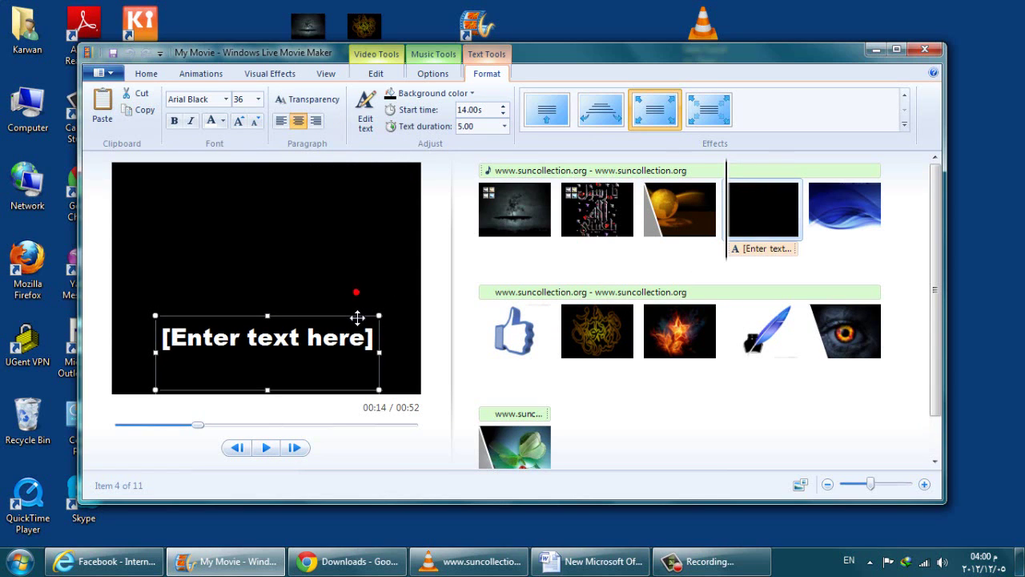
{"action": "triple_click", "coordinate": [305, 347]}
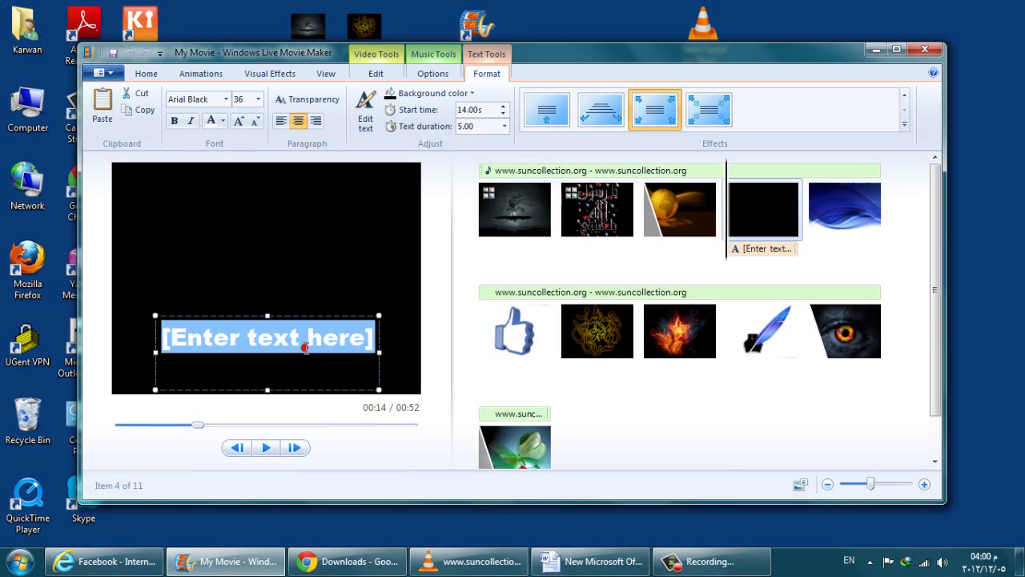
{"action": "key", "text": "Delete"}
{"action": "type", "text": "ئێستا"}
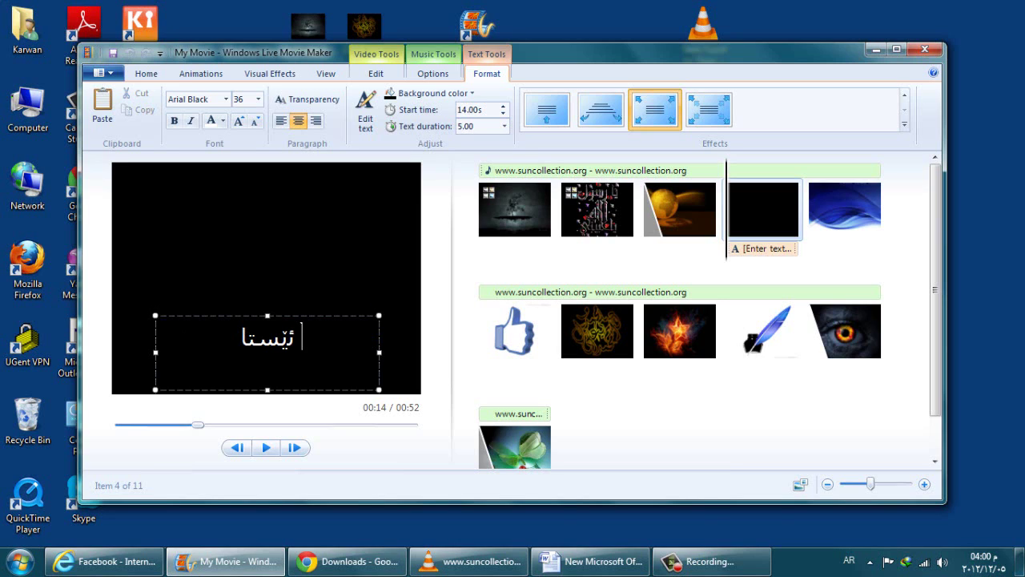
{"action": "key", "text": "BackSpace"}
{"action": "key", "text": "BackSpace"}
{"action": "key", "text": "BackSpace"}
{"action": "key", "text": "BackSpace"}
- Enter "گۆرانی سامی یوسف" as the text of the title slide
{"action": "type", "text": "گۆرا"}
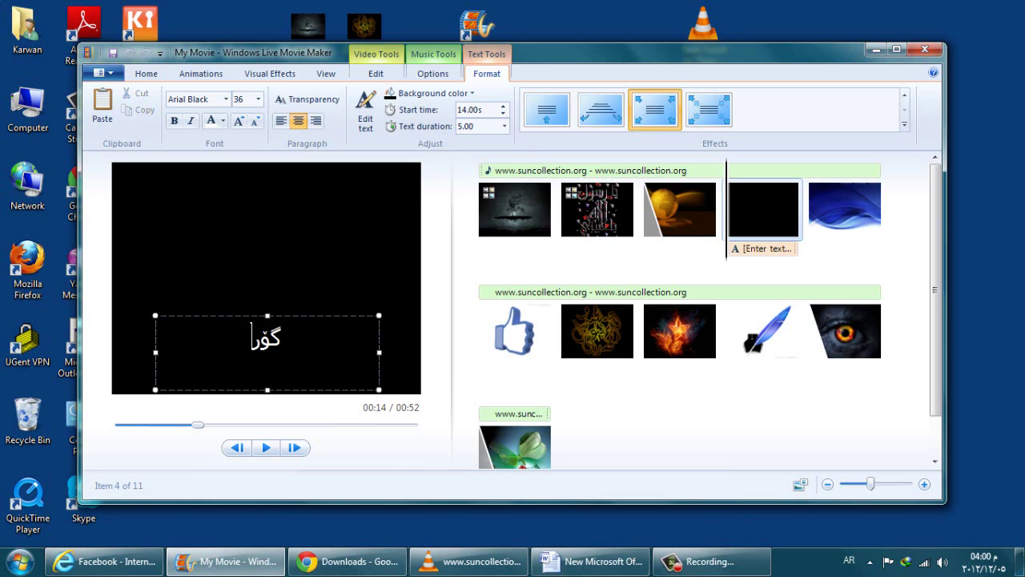
{"action": "type", "text": "نی سام"}
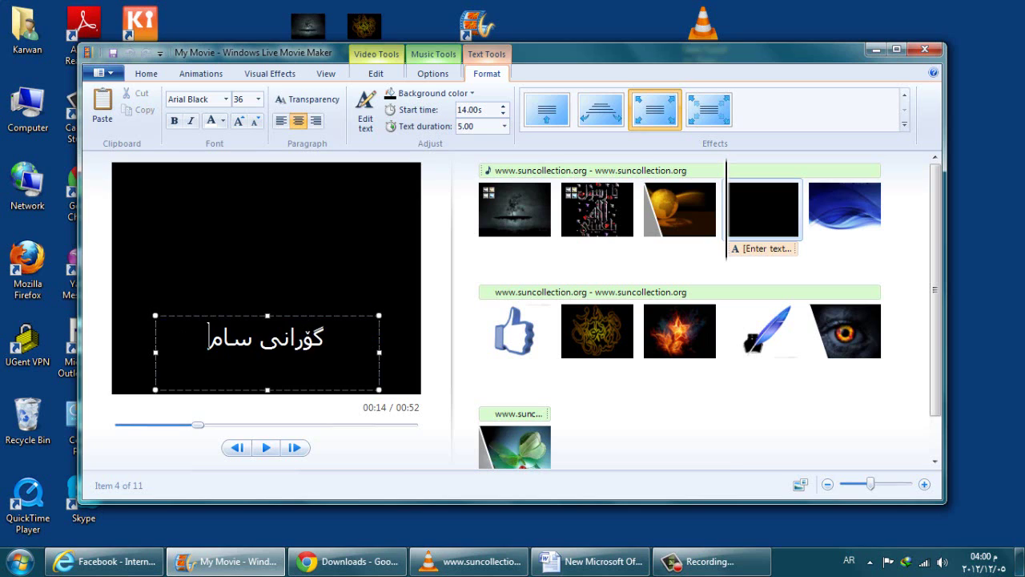
{"action": "type", "text": "ی یوسف"}
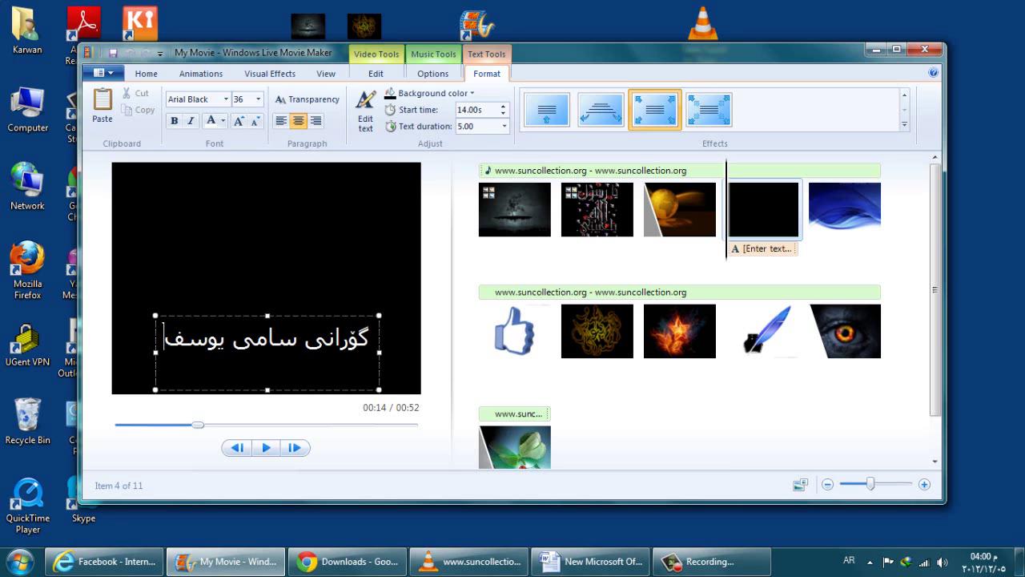
- Add two more lines to the title slide text: "لەگەڵ تێکەڵ کردنی" and "چەند وێنەیەک"
{"action": "key", "text": "Return"}
{"action": "type", "text": "لەگەڵ"}
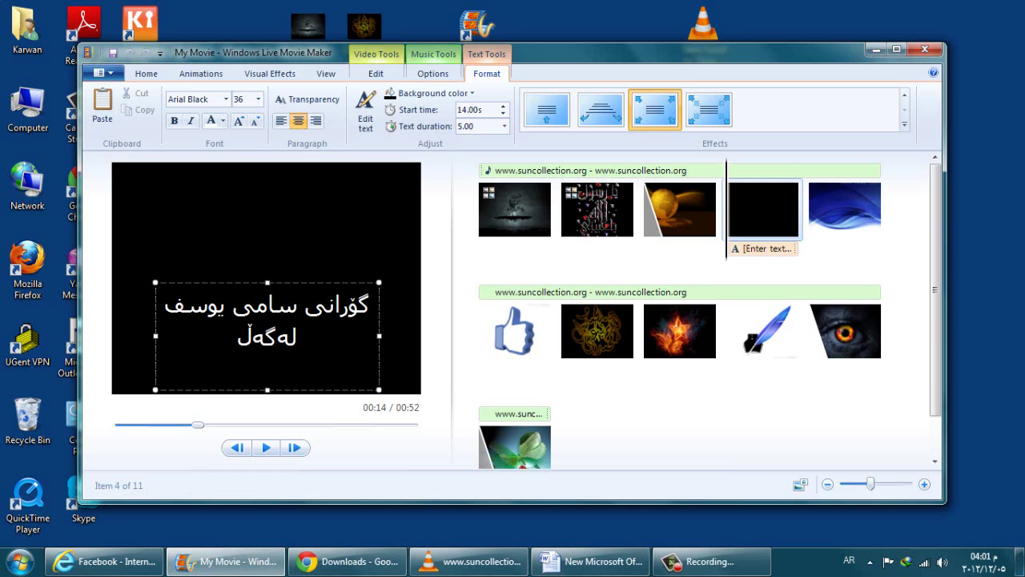
{"action": "type", "text": " تێکەڵ کردنی"}
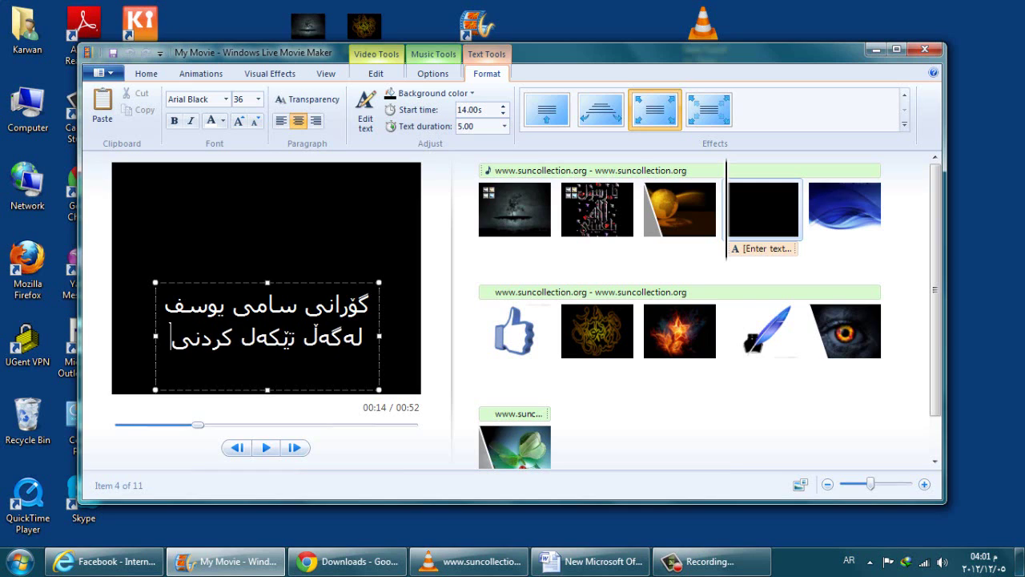
{"action": "key", "text": "Return"}
{"action": "type", "text": "چەند وێنەیەک"}
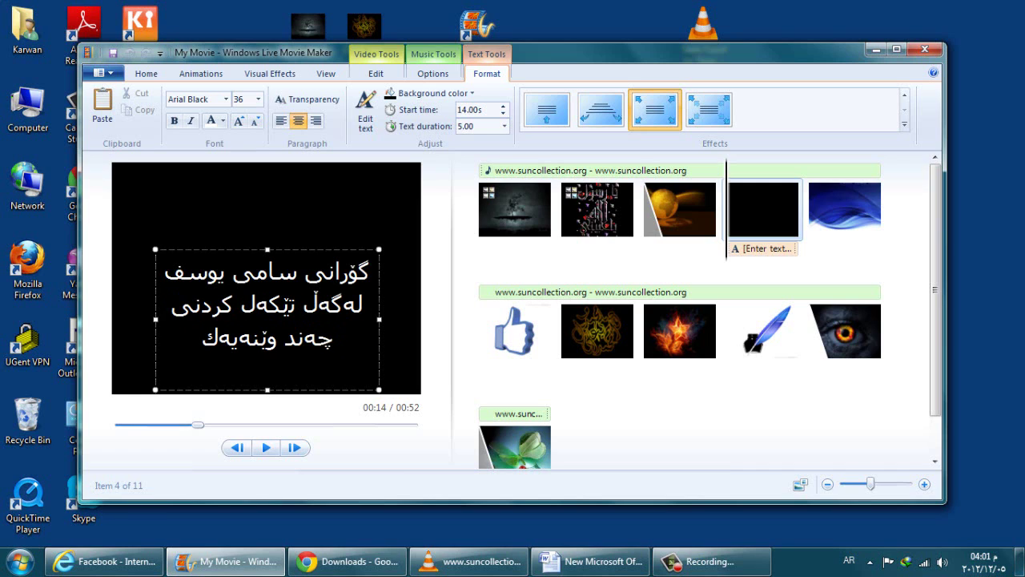
{"action": "type", "text": " ، ئەمەش نوسی"}
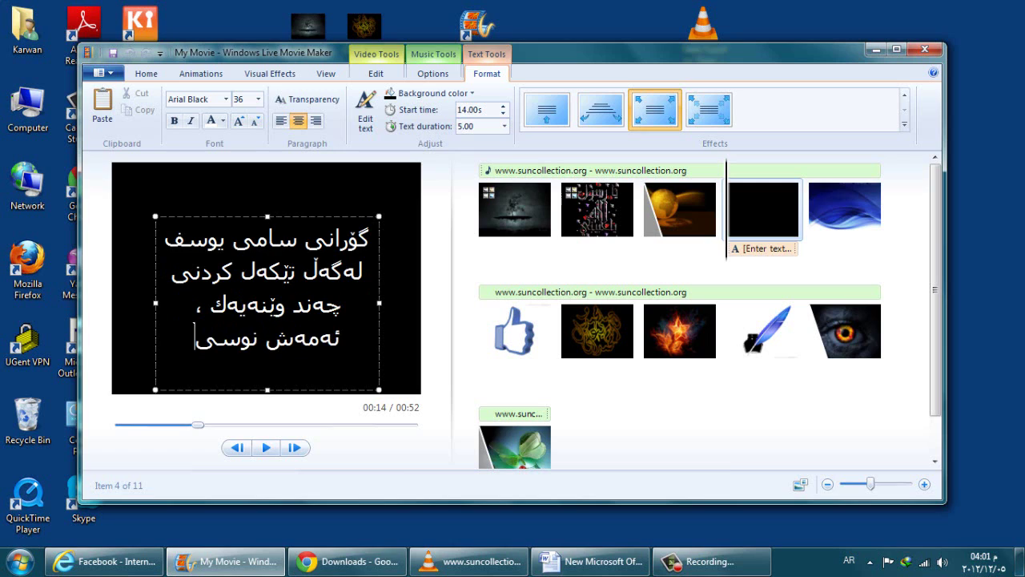
{"action": "type", "text": "نی"}
{"action": "key", "text": "BackSpace"}
{"action": "key", "text": "BackSpace"}
{"action": "key", "text": "BackSpace"}
{"action": "key", "text": "BackSpace"}
{"action": "key", "text": "BackSpace"}
{"action": "key", "text": "BackSpace"}
{"action": "key", "text": "BackSpace"}
{"action": "key", "text": "BackSpace"}
{"action": "key", "text": "BackSpace"}
{"action": "key", "text": "BackSpace"}
{"action": "key", "text": "BackSpace"}
{"action": "key", "text": "BackSpace"}
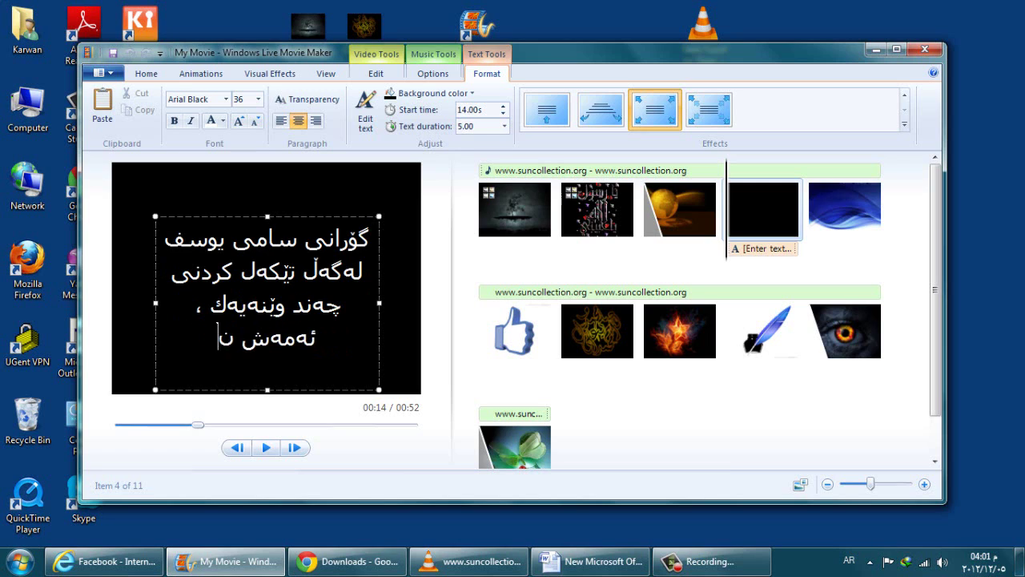
{"action": "key", "text": "BackSpace"}
{"action": "key", "text": "BackSpace"}
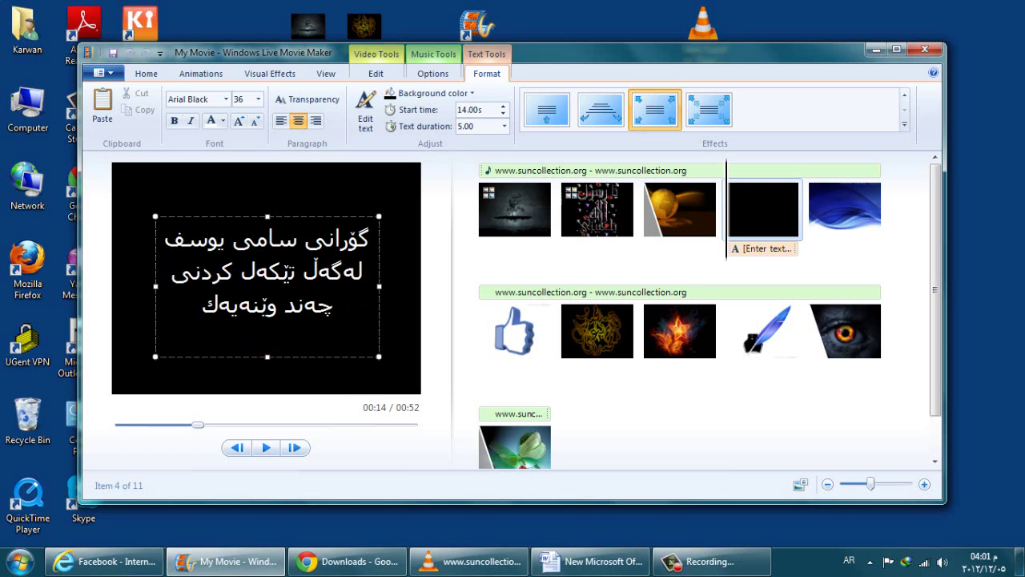
- Preview the movie from the golden ball photo through the title slide and pause playback there
{"action": "left_click", "coordinate": [677, 213]}
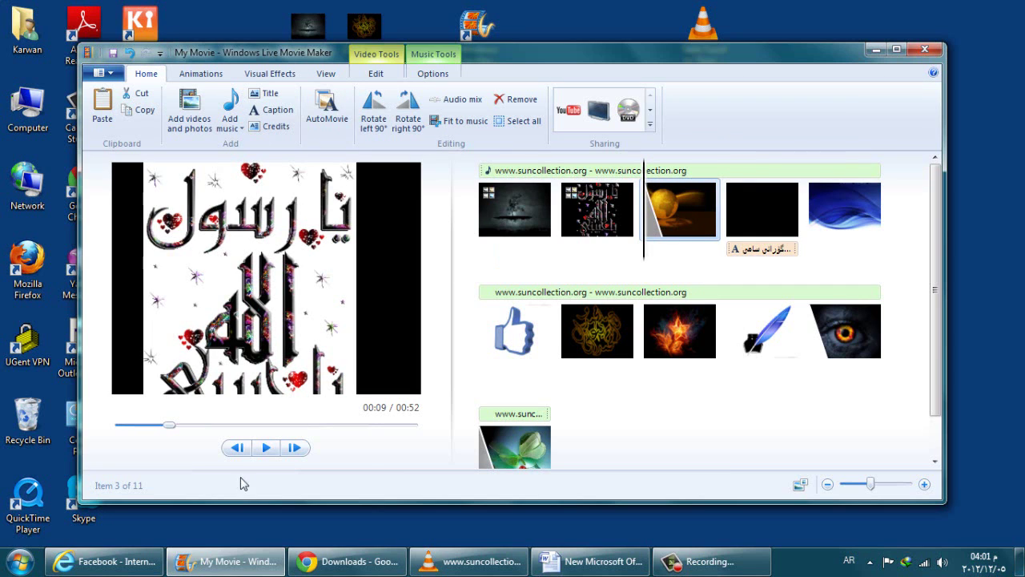
{"action": "left_click", "coordinate": [266, 447]}
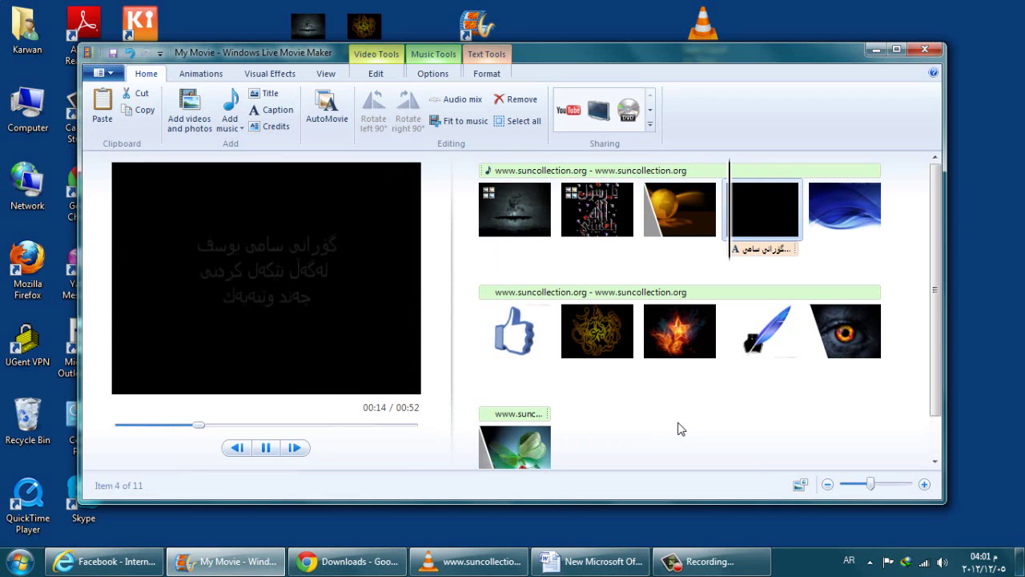
{"action": "left_click", "coordinate": [273, 452]}
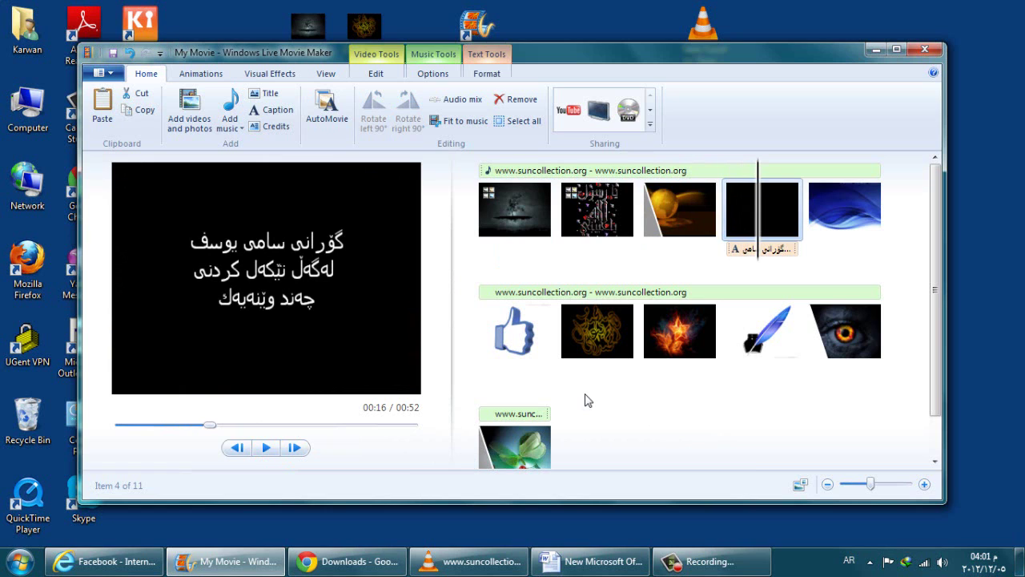
{"action": "left_click", "coordinate": [705, 562]}
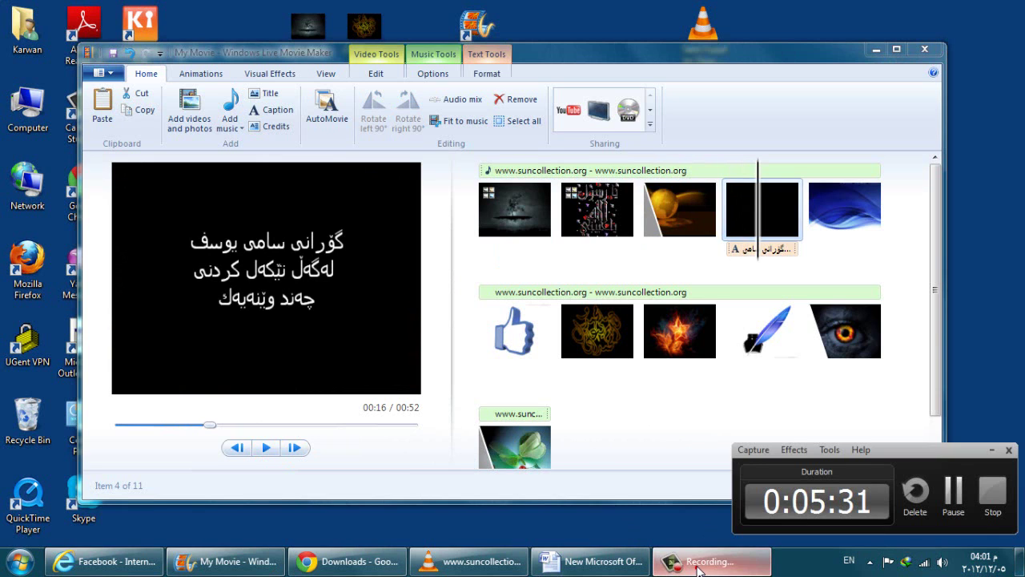
{"action": "left_click", "coordinate": [708, 563]}
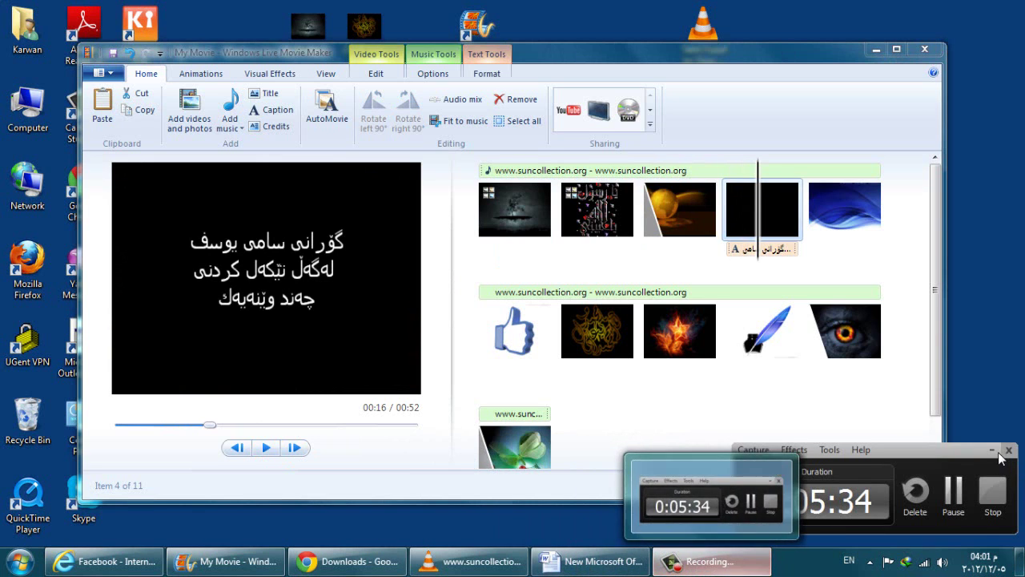
- Switch to Word and add below the existing text: "ئەمە لێرەدا وینەیەکمانکردووە و نوسینێکمانکرد ئێستاکە دەست دەکەین بە نوسینی تایتلێك لە ژێرەوە ،"
{"action": "left_click", "coordinate": [593, 562]}
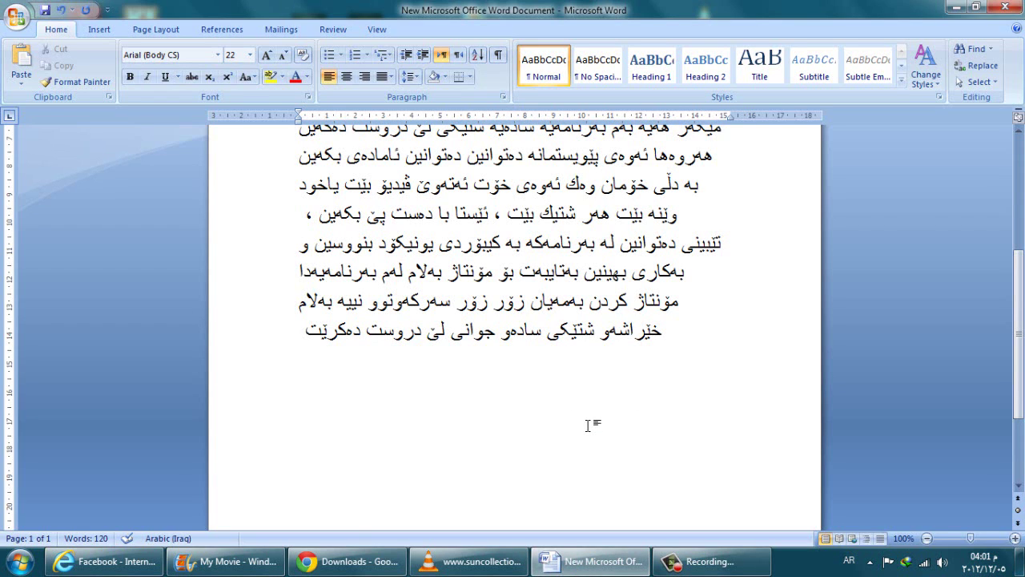
{"action": "type", "text": "ئەمە لێرەدا وینەیەکمانک"}
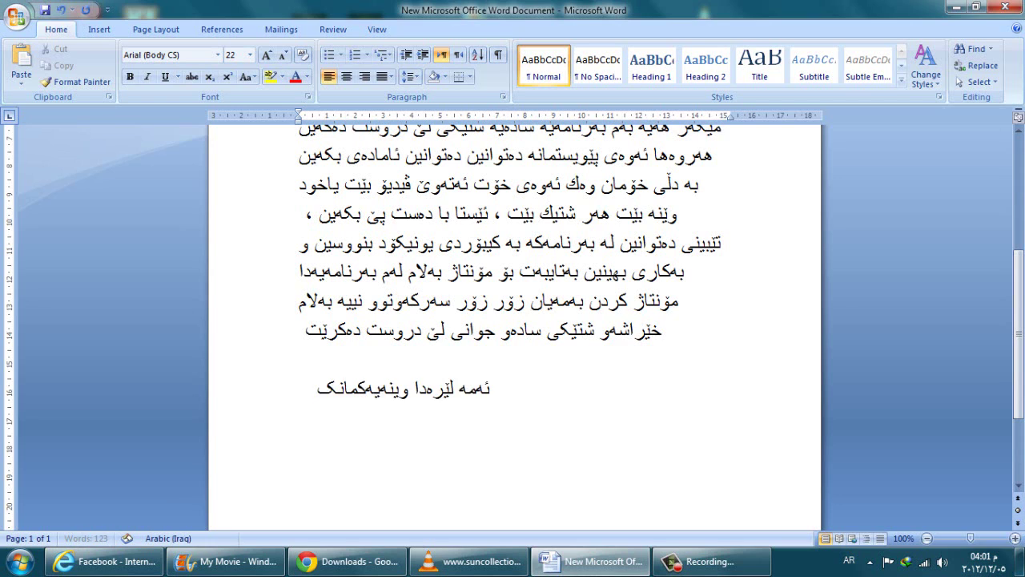
{"action": "type", "text": "ردووە و"}
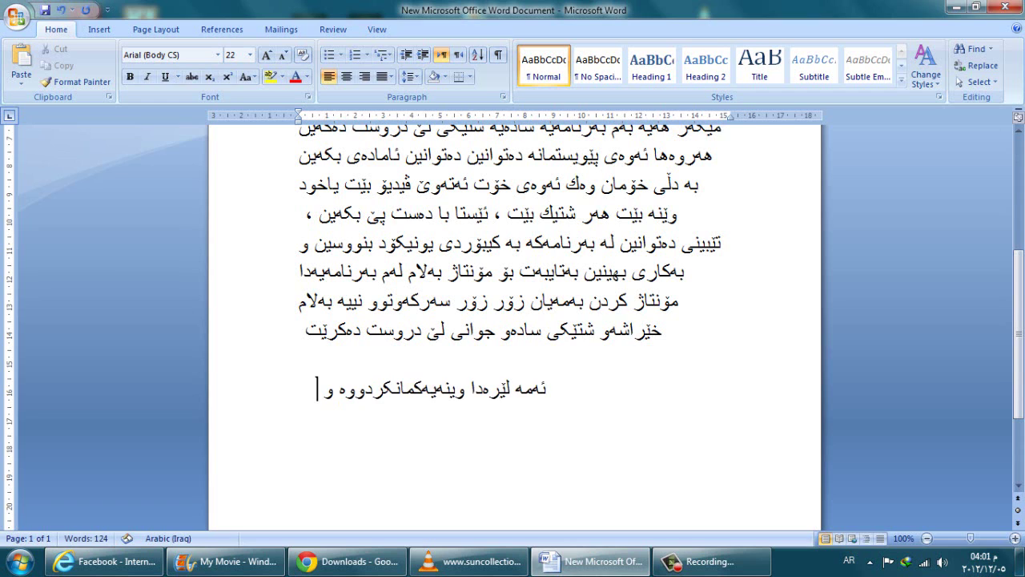
{"action": "type", "text": " نوسینێکما"}
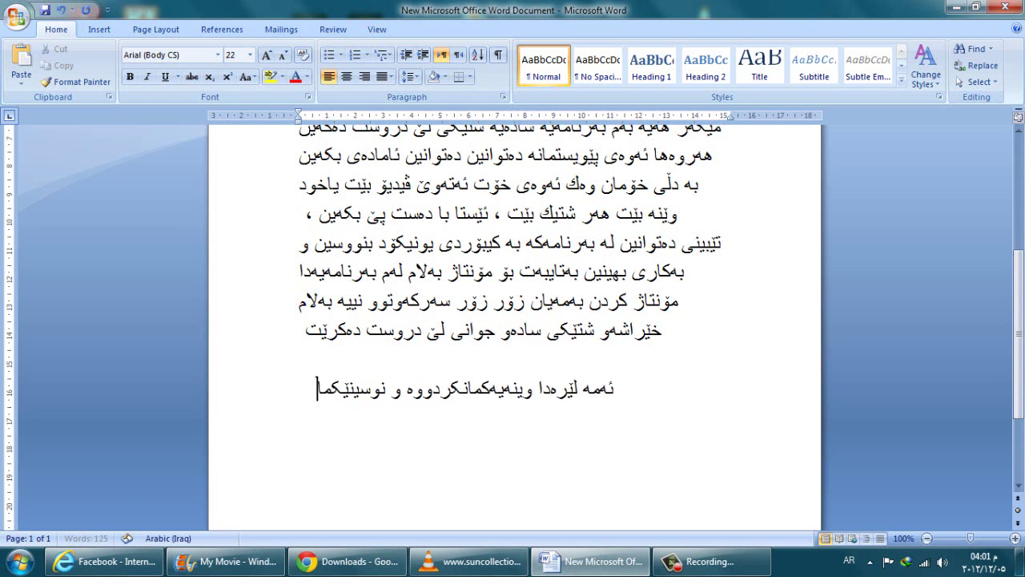
{"action": "type", "text": "نکرد ئێستاکە دە"}
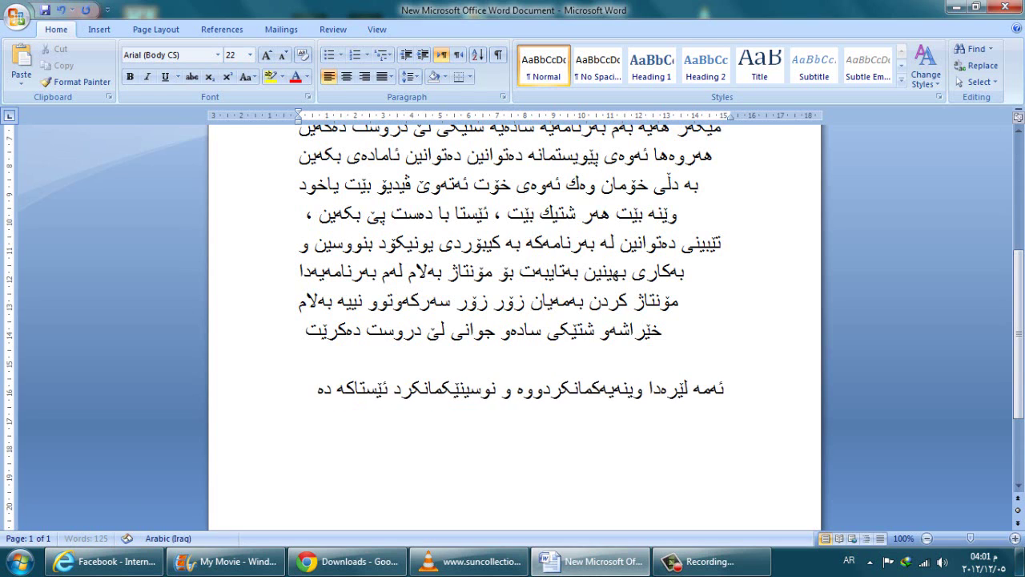
{"action": "type", "text": "ست دەکەین بە"}
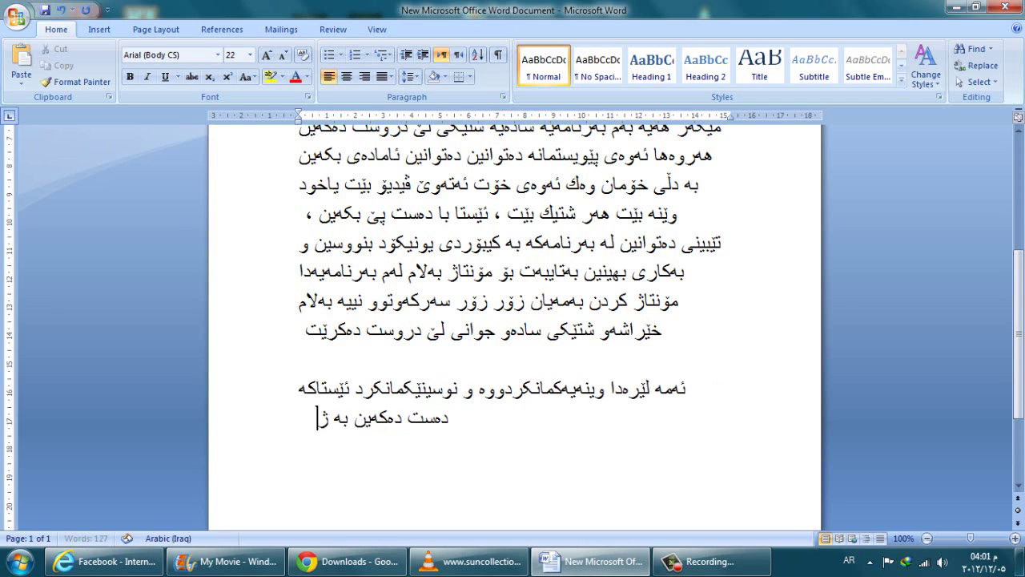
{"action": "type", "text": " نوسینی"}
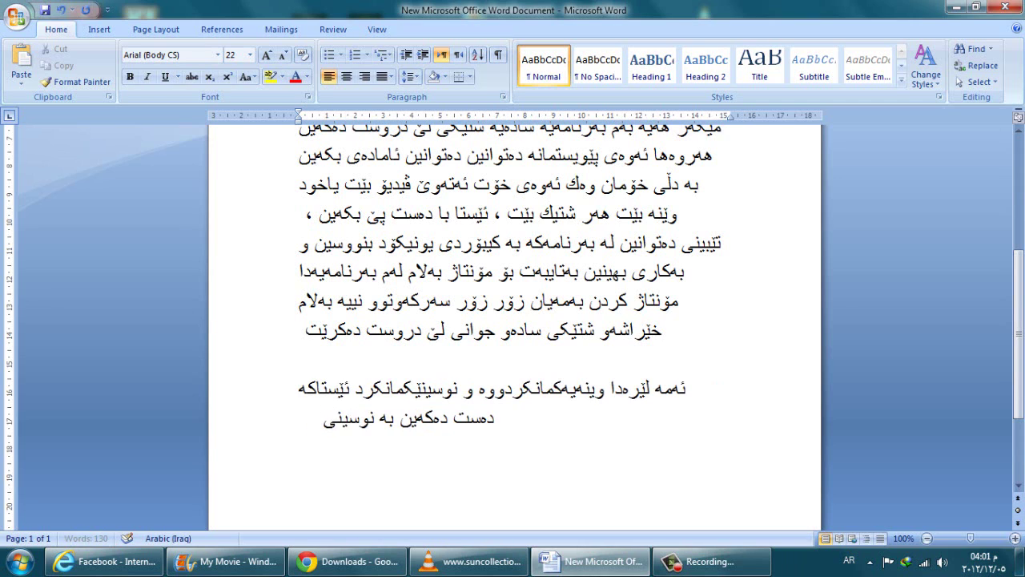
{"action": "type", "text": " تایتڵێک ل"}
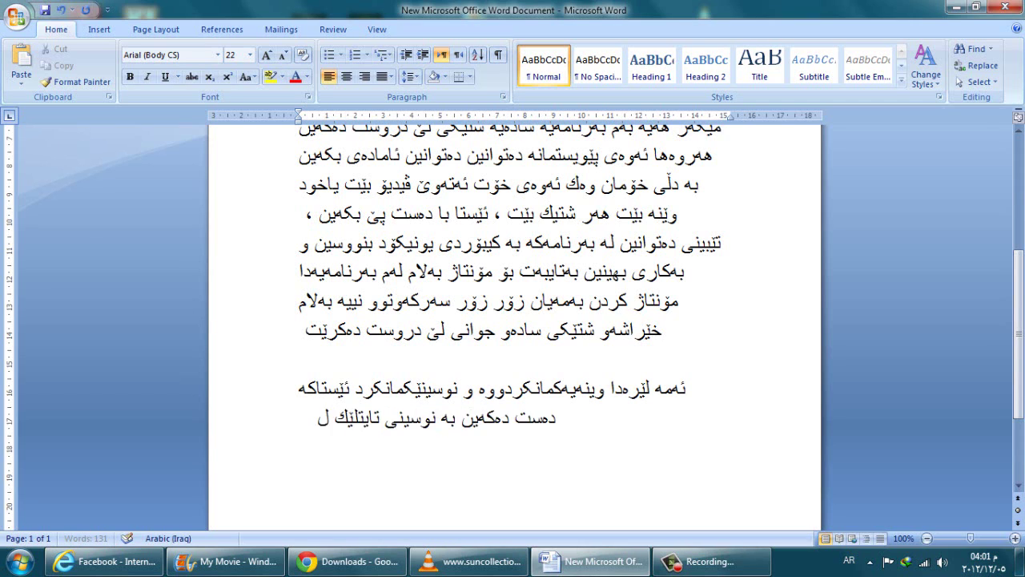
{"action": "type", "text": "ە ژێرەوە"}
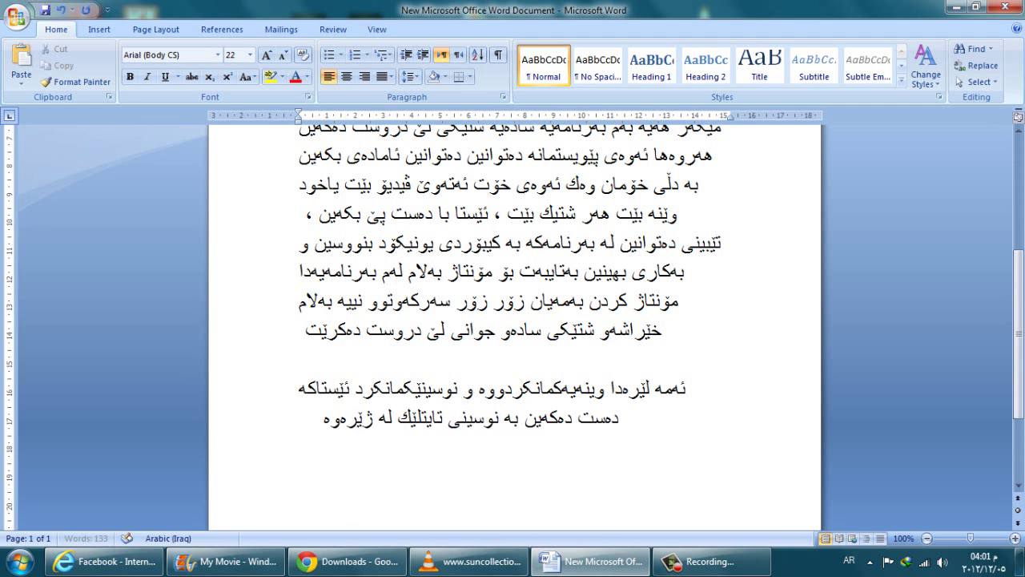
{"action": "type", "text": " ،"}
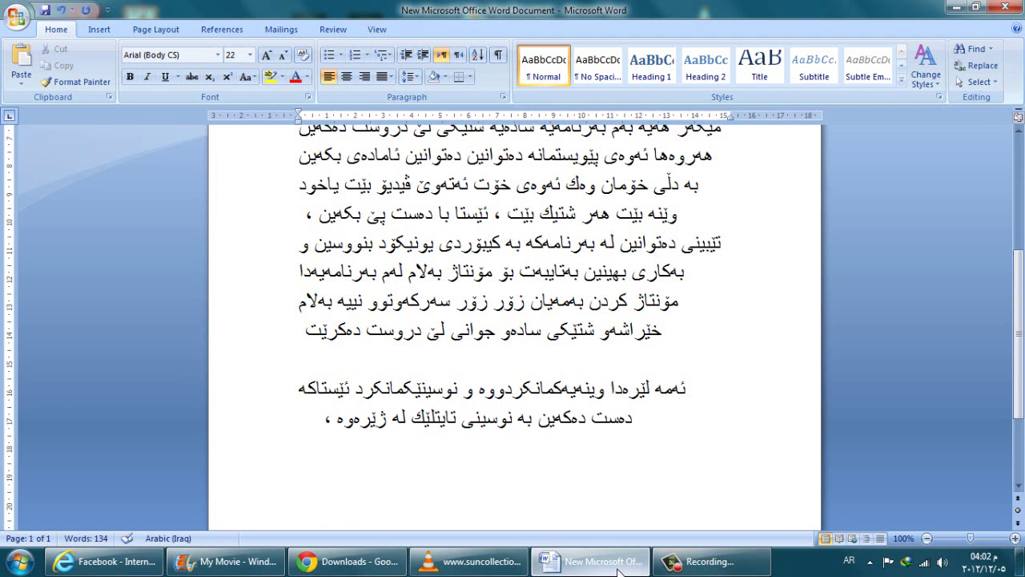
- Switch back to Windows Live Movie Maker, caption the blue wave image with the person's full name, and widen the caption box
{"action": "key", "text": "alt+Tab"}
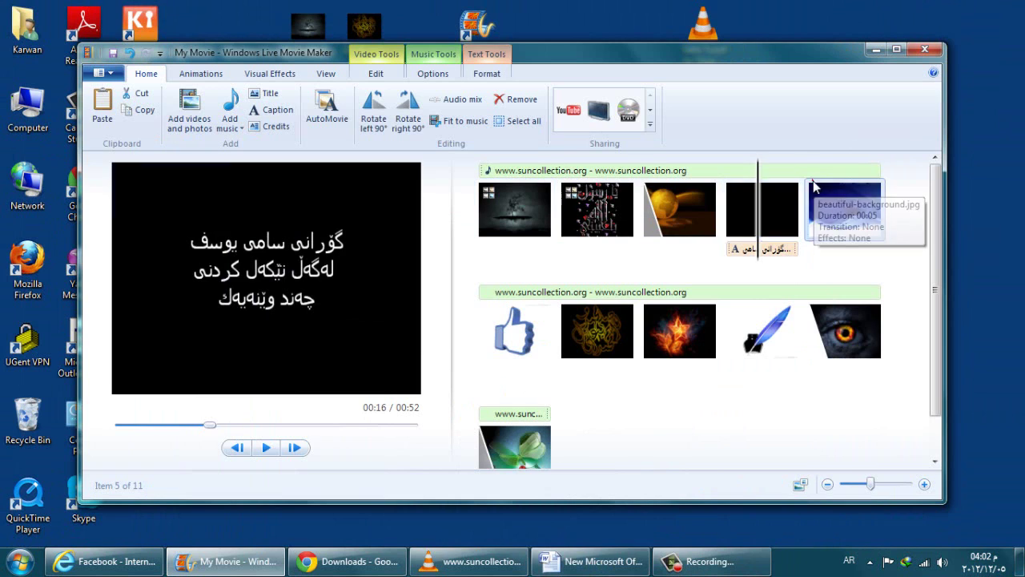
{"action": "left_click", "coordinate": [812, 181]}
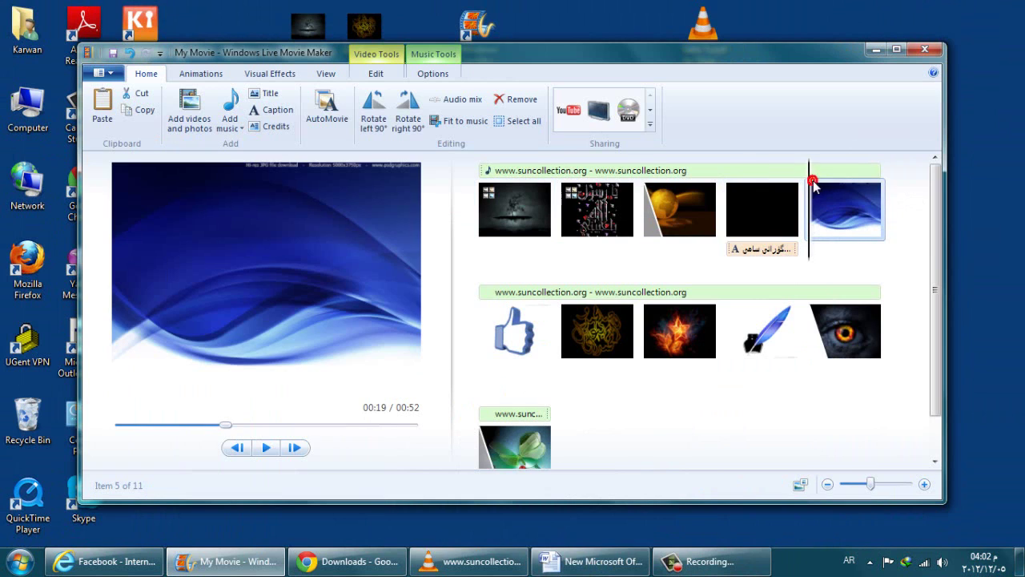
{"action": "left_click", "coordinate": [275, 109]}
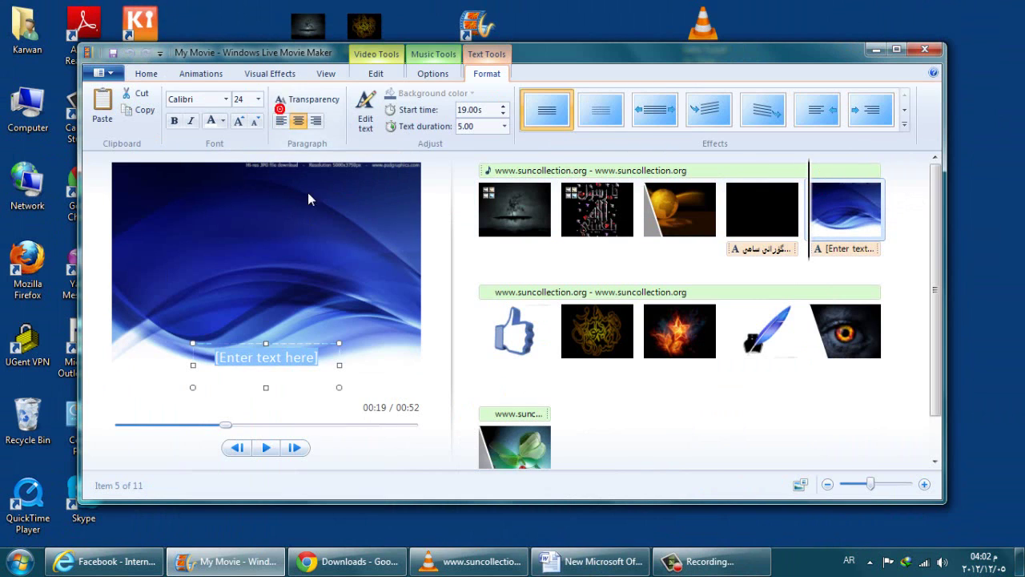
{"action": "type", "text": "ک"}
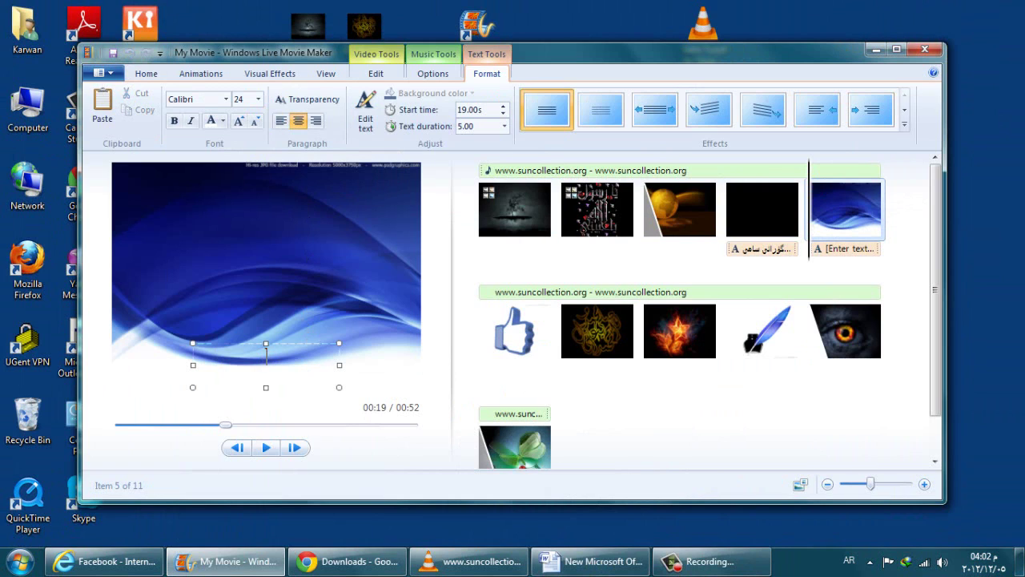
{"action": "type", "text": "اروان حسن"}
{"action": "left_click_drag", "start_coordinate": [338, 368], "coordinate": [399, 367]}
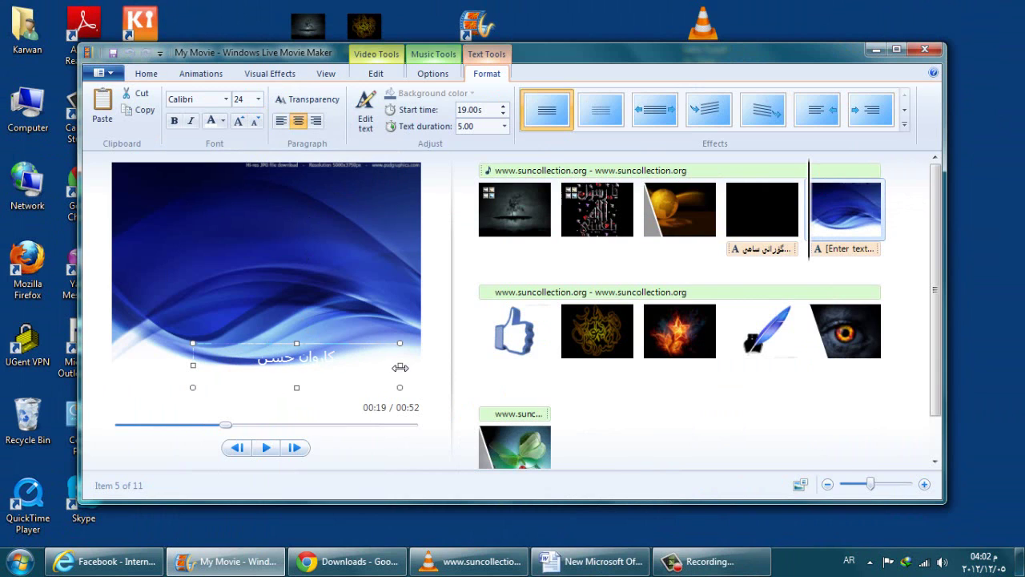
- Replace the blue wave image's caption with the person's full name followed by "نوسینی کوردی لەسەر ڤیدیۆ"
{"action": "left_click", "coordinate": [333, 357]}
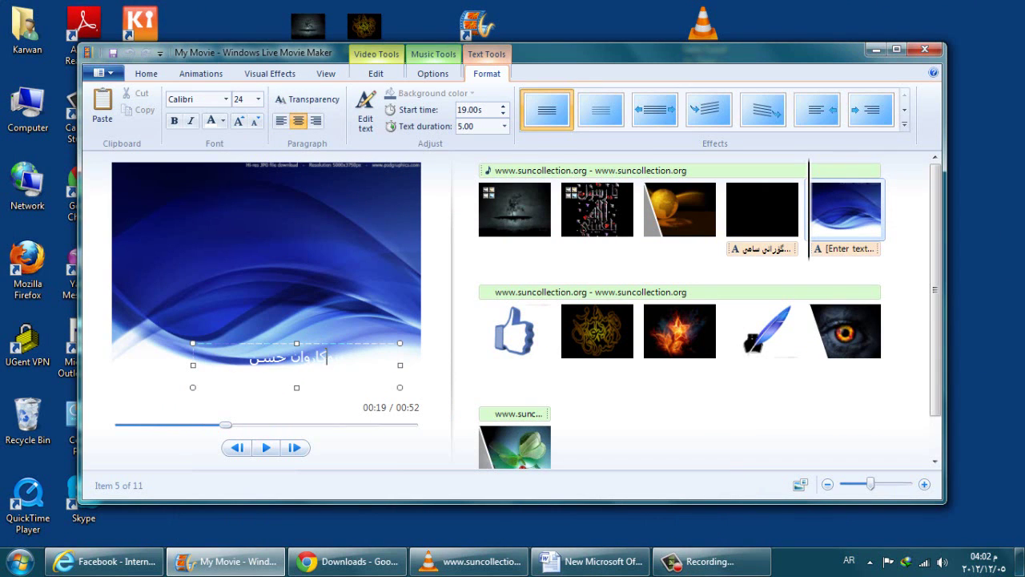
{"action": "triple_click", "coordinate": [296, 356]}
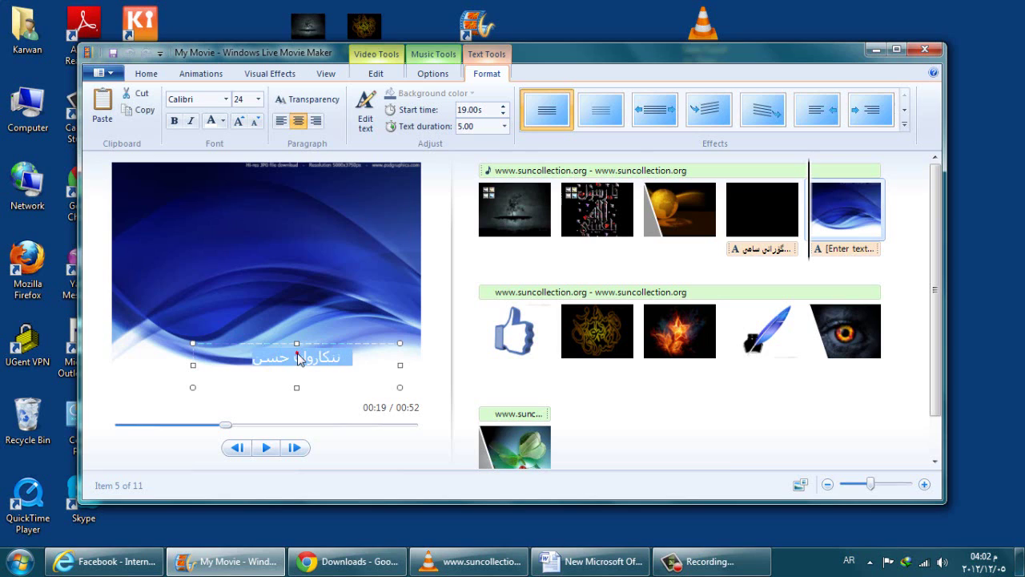
{"action": "type", "text": "کار"}
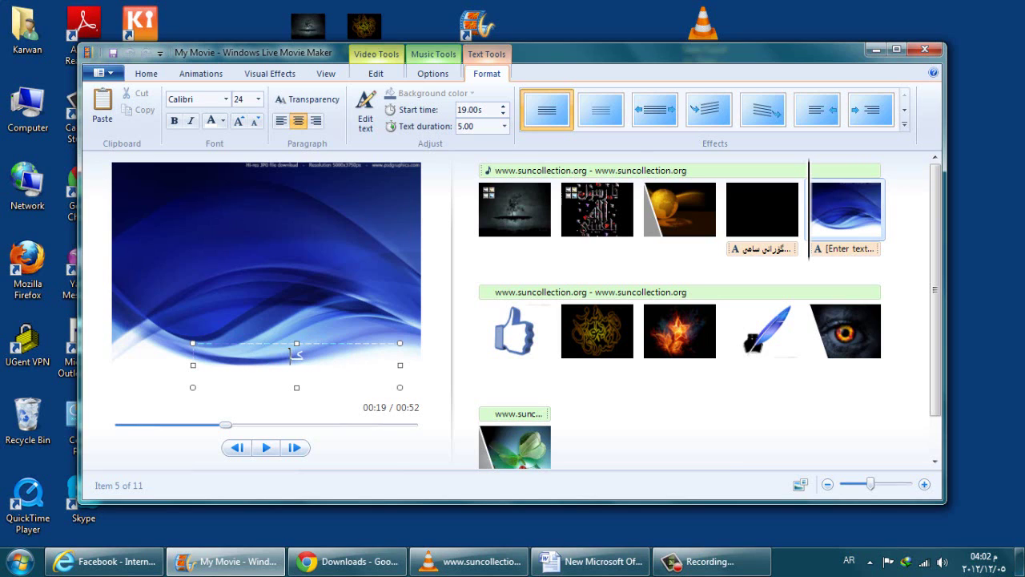
{"action": "type", "text": "وان حسن نوسینی کوردی اوسو"}
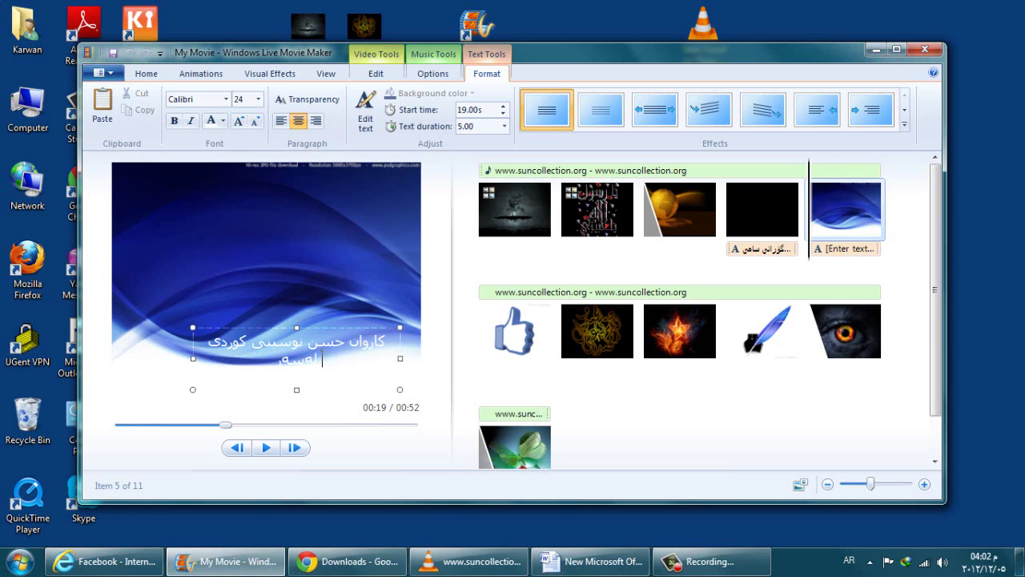
{"action": "type", "text": " فیدیو"}
- Format the whole caption text on the blue wave image in red and bold
{"action": "key", "text": "ctrl+a"}
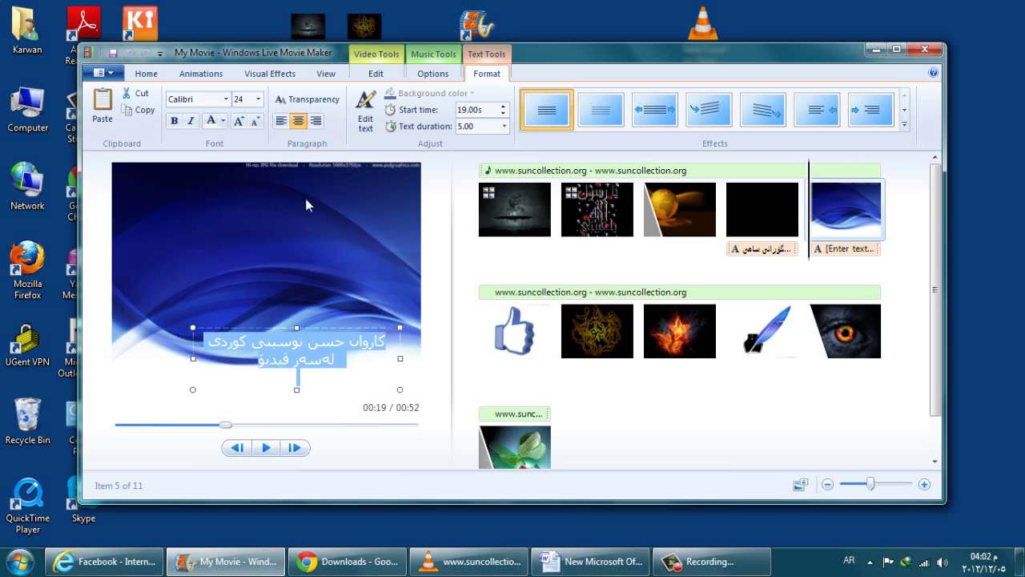
{"action": "left_click", "coordinate": [223, 121]}
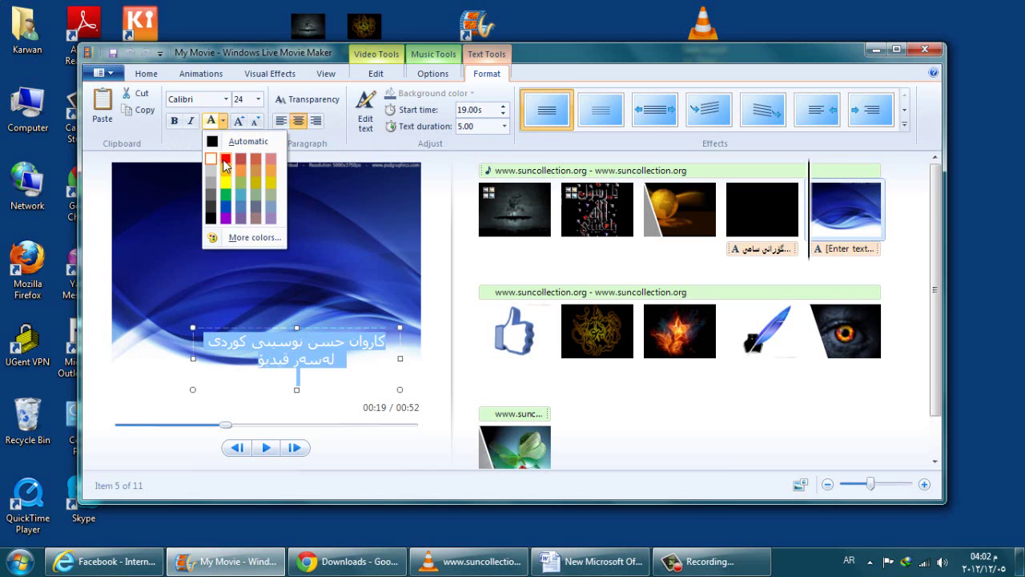
{"action": "left_click", "coordinate": [225, 162]}
{"action": "left_click", "coordinate": [174, 121]}
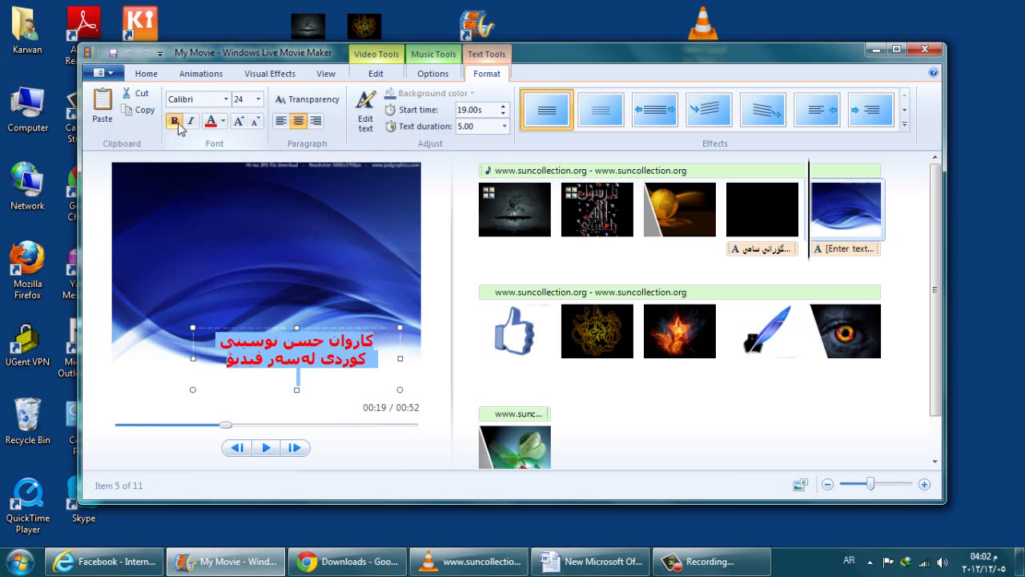
- Change the font of the blue wave image's caption to Unikurd Jino
{"action": "left_click", "coordinate": [226, 99]}
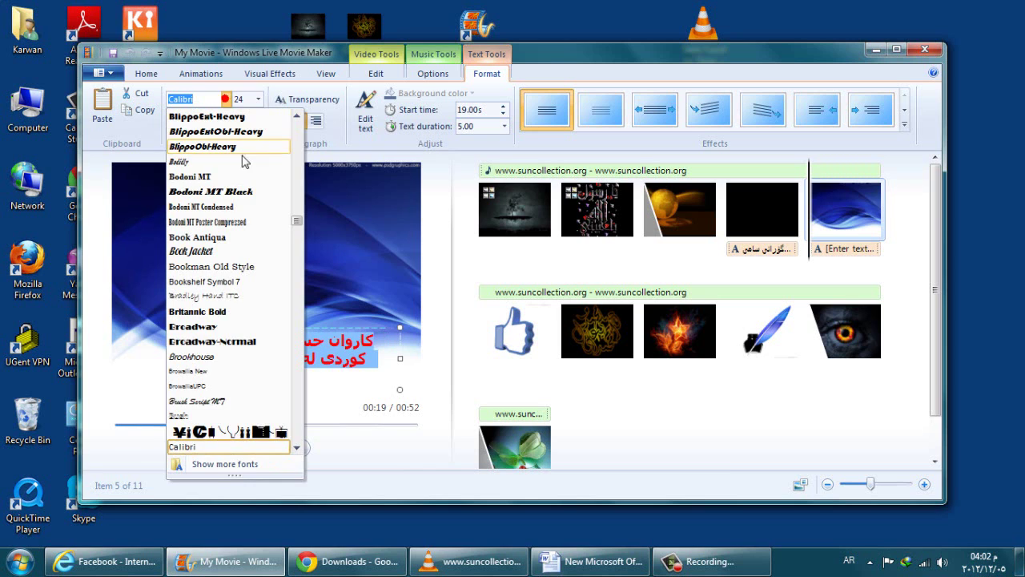
{"action": "scroll", "coordinate": [292, 220], "scroll_direction": "down", "scroll_amount": 2}
{"action": "scroll", "coordinate": [297, 208], "scroll_direction": "up", "scroll_amount": 9}
{"action": "scroll", "coordinate": [295, 212], "scroll_direction": "up", "scroll_amount": 10}
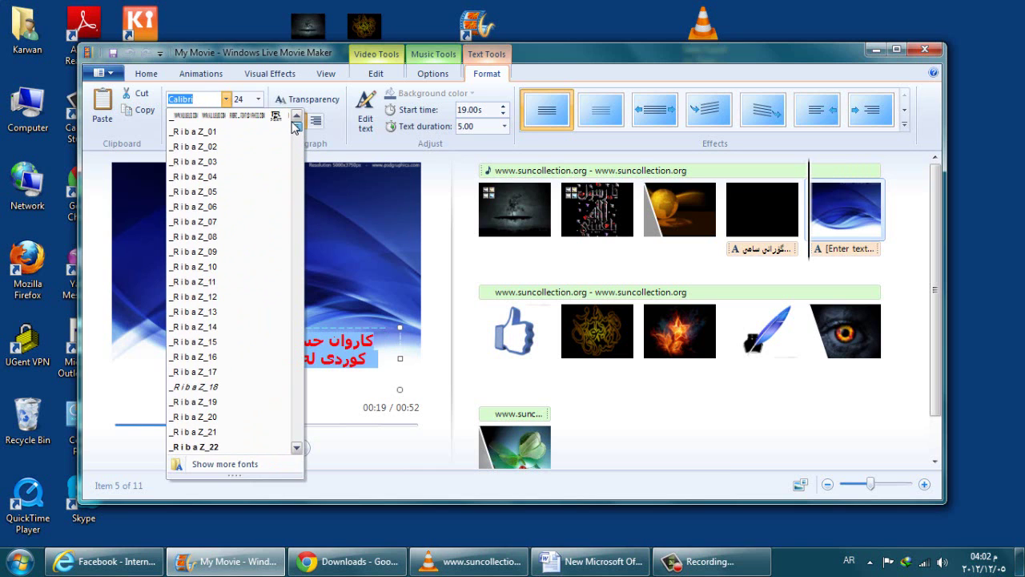
{"action": "left_click_drag", "start_coordinate": [296, 198], "coordinate": [294, 402]}
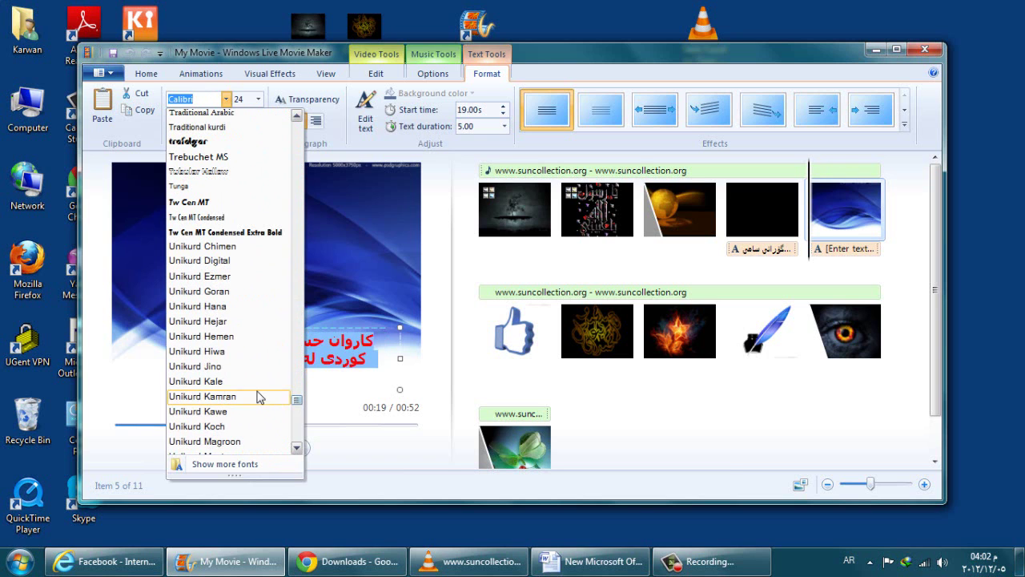
{"action": "left_click", "coordinate": [223, 367]}
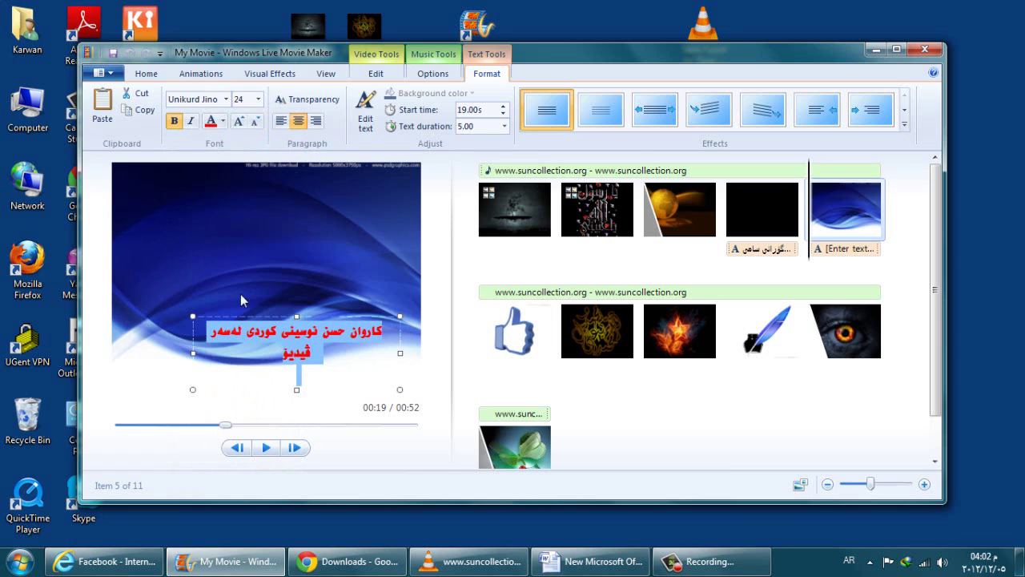
{"action": "left_click", "coordinate": [120, 195]}
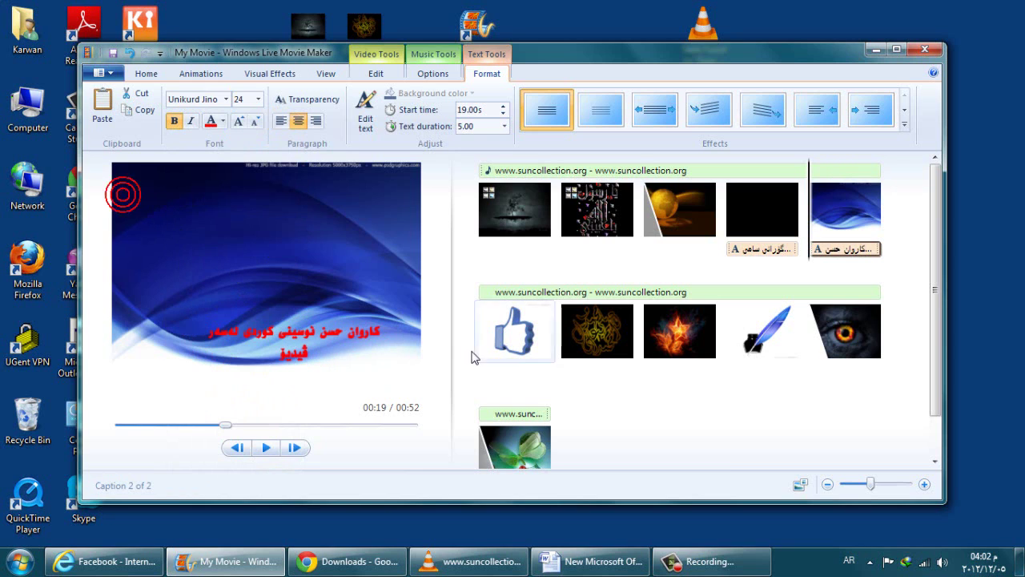
- Move the caption box on the blue wave image slightly to the left
{"action": "left_click", "coordinate": [308, 336]}
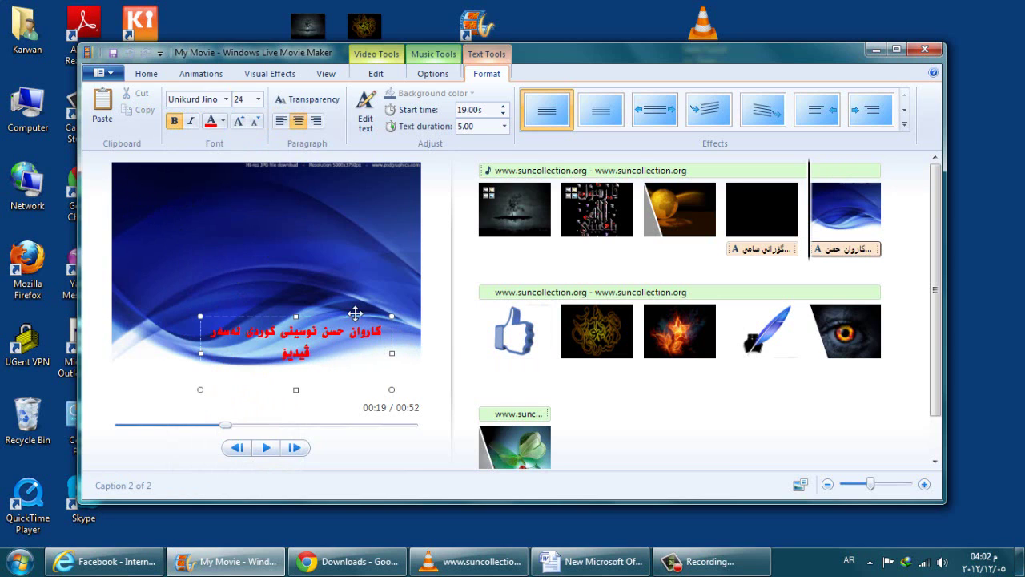
{"action": "left_click_drag", "start_coordinate": [355, 313], "coordinate": [322, 311]}
{"action": "left_click", "coordinate": [206, 234]}
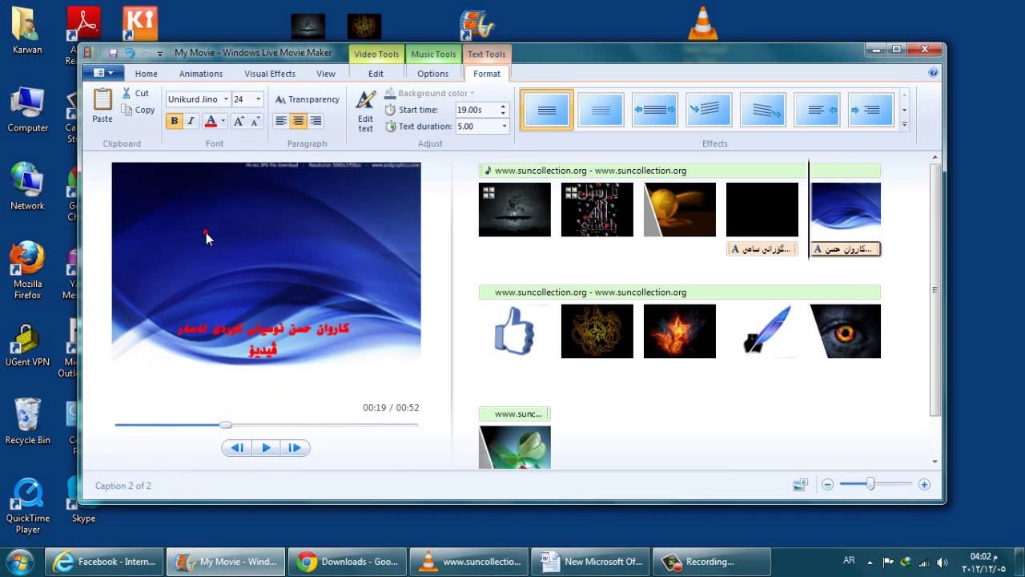
- Play the movie from the blue wave image and pause it on the thumbs-up image to check the caption
{"action": "left_click", "coordinate": [270, 447]}
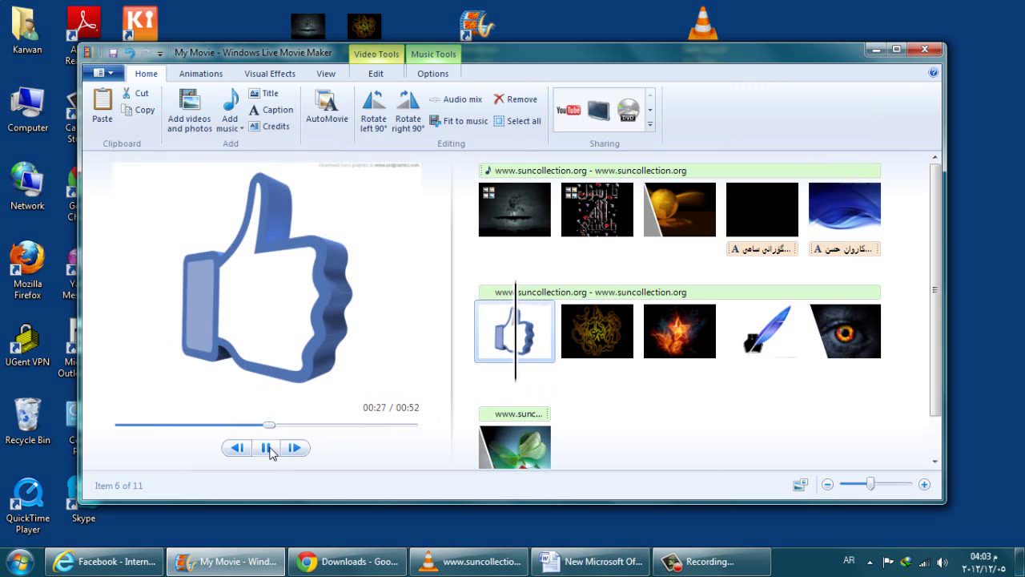
{"action": "left_click", "coordinate": [267, 447]}
{"action": "left_click", "coordinate": [704, 560]}
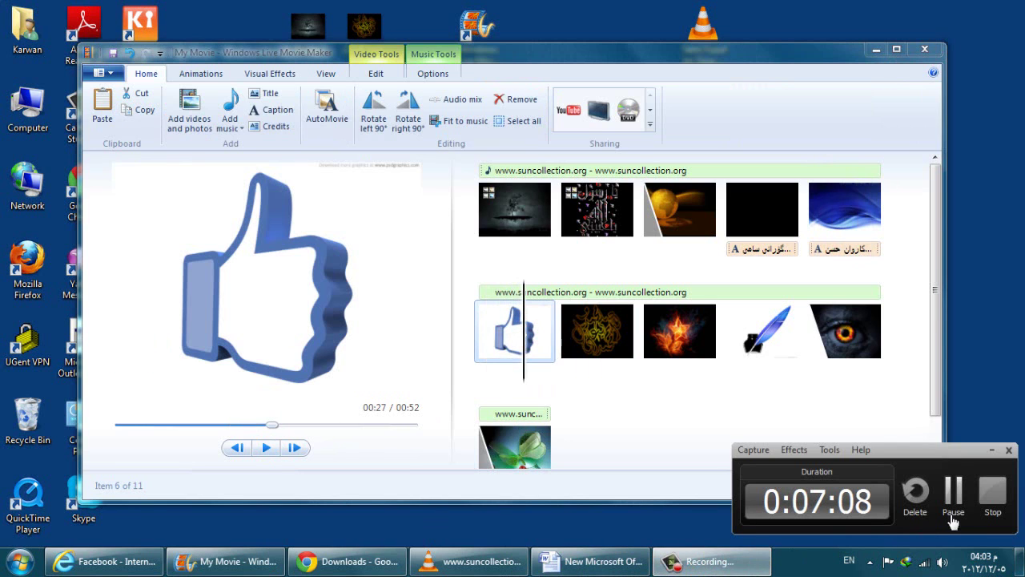
{"action": "left_click", "coordinate": [955, 496]}
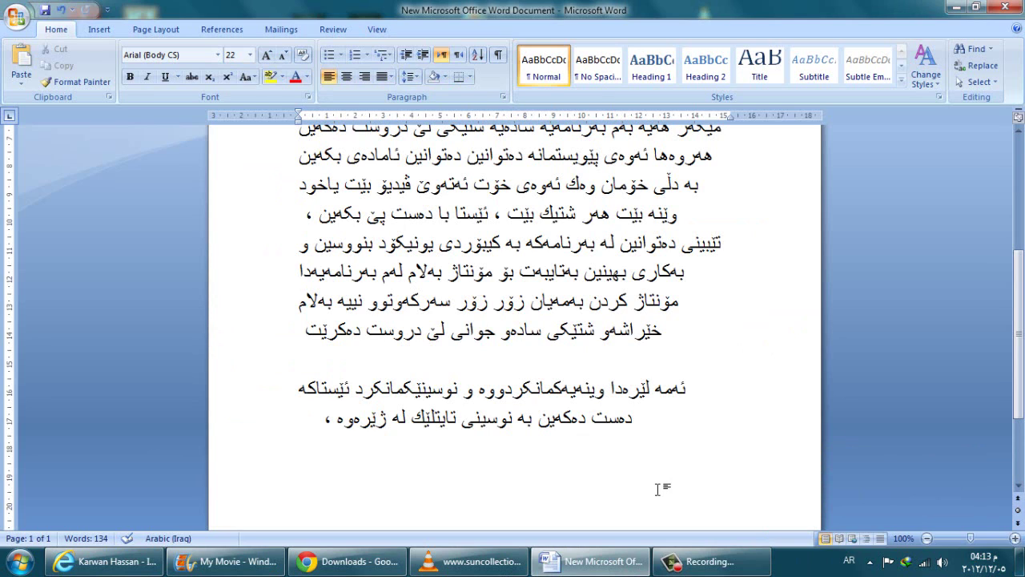
- Switch to Word and continue the last paragraph with "پاشان ئێستاکە دەست دەکەین بە درێژ کردنەوەی"
{"action": "type", "text": "پاشان"}
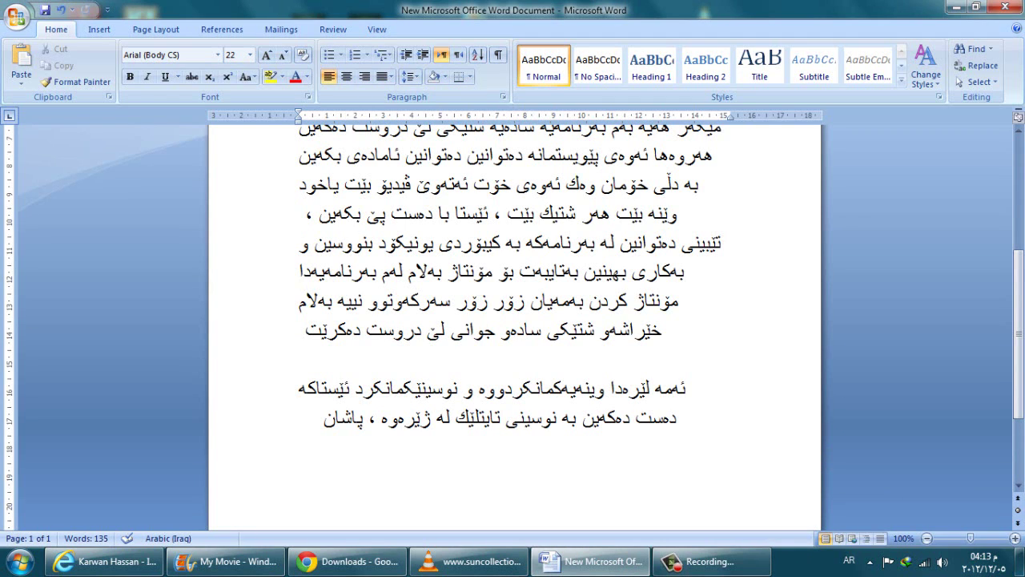
{"action": "type", "text": " ئێست"}
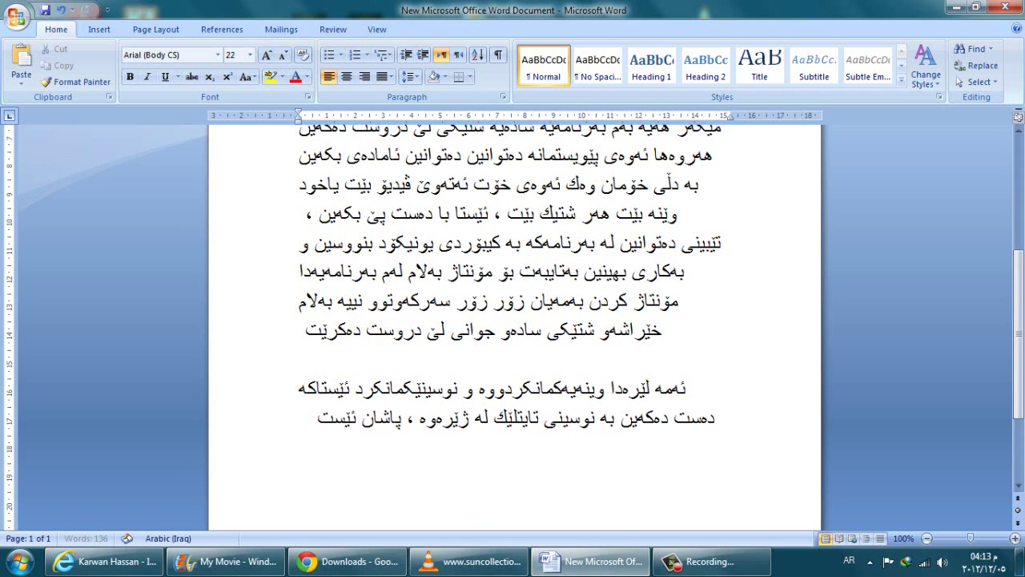
{"action": "type", "text": "اکە"}
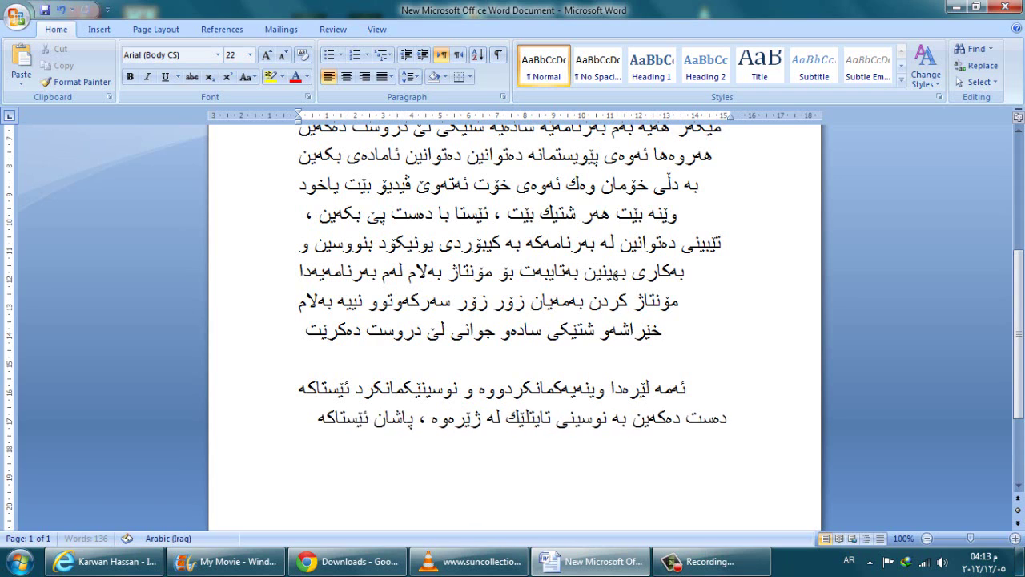
{"action": "type", "text": " دەست دەکە"}
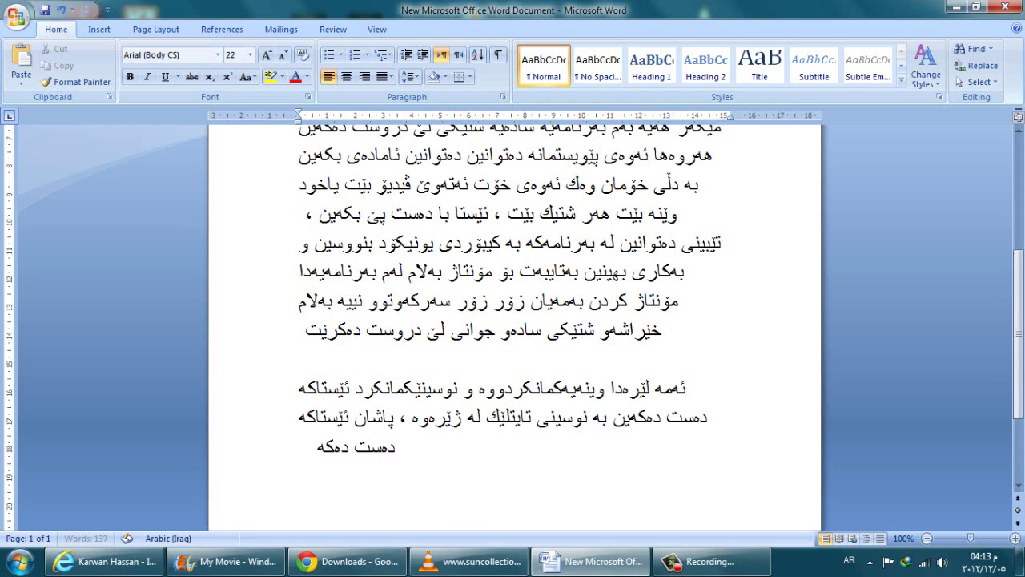
{"action": "type", "text": "ین بە درێژ ک ردنەو"}
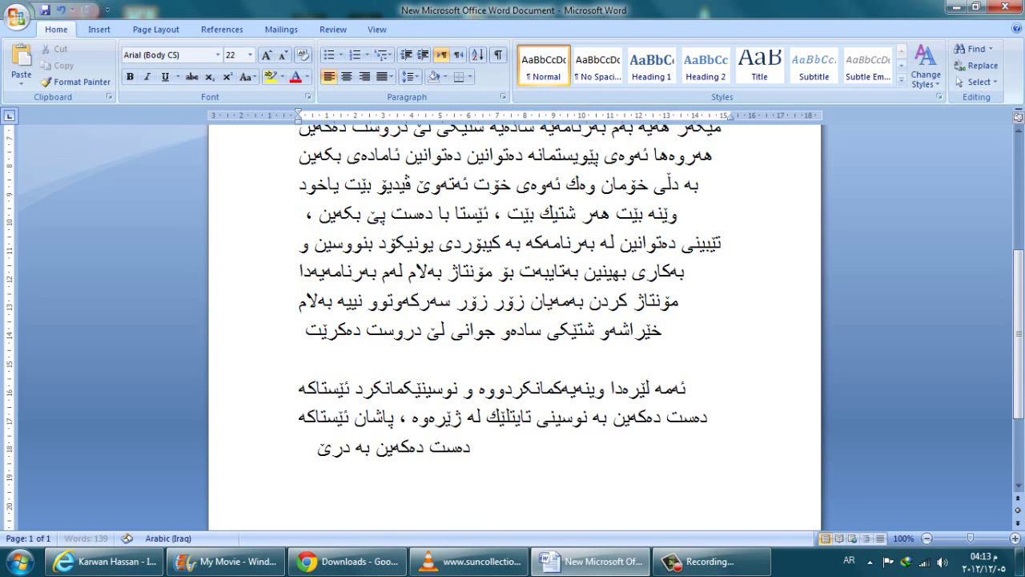
{"action": "key", "text": "BackSpace"}
{"action": "key", "text": "BackSpace"}
{"action": "key", "text": "BackSpace"}
{"action": "key", "text": "BackSpace"}
{"action": "key", "text": "BackSpace"}
{"action": "key", "text": "BackSpace"}
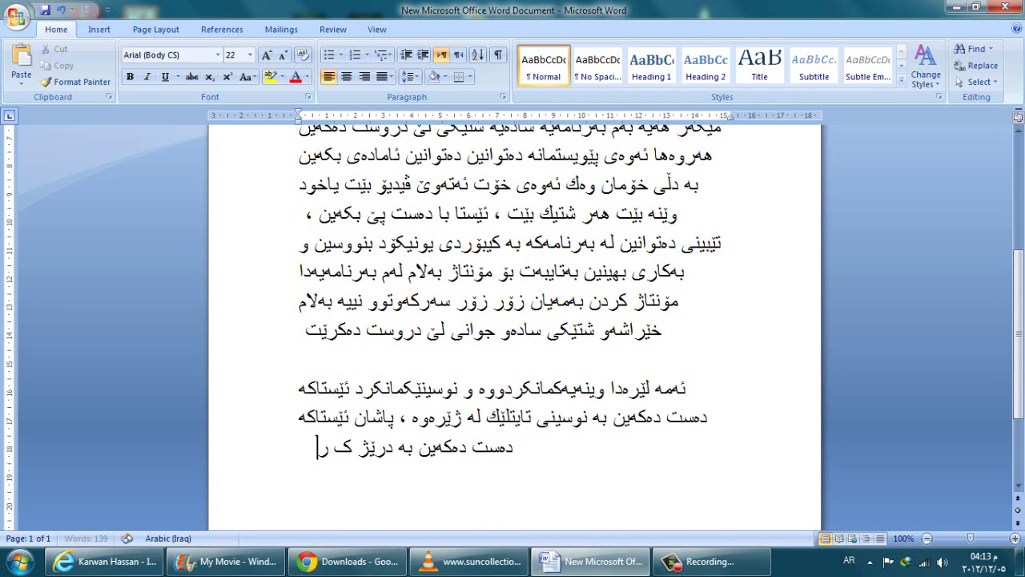
{"action": "type", "text": "ردنەوەی"}
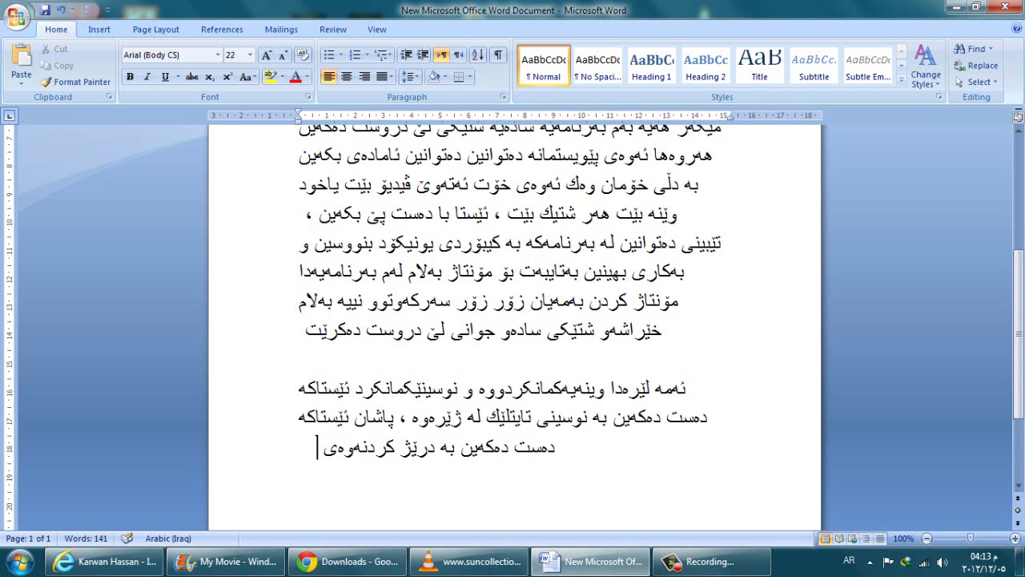
- Continue the sentence in the document with "وینەکان واتە لەگەڵ میوزیکەکە تەواو بکرێت"
{"action": "type", "text": " وینەکان وات"}
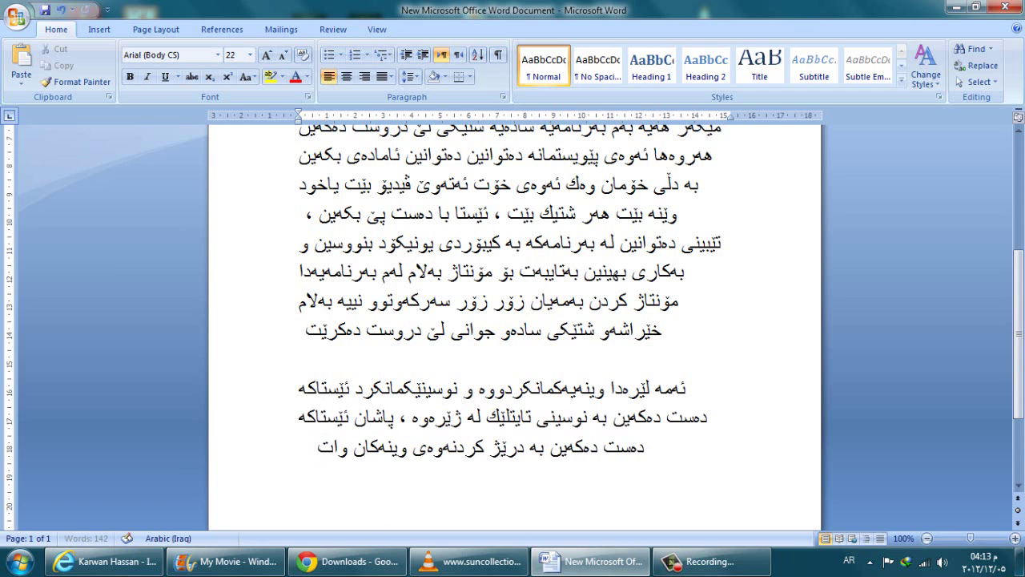
{"action": "type", "text": "ە لەگەڵ وینەک"}
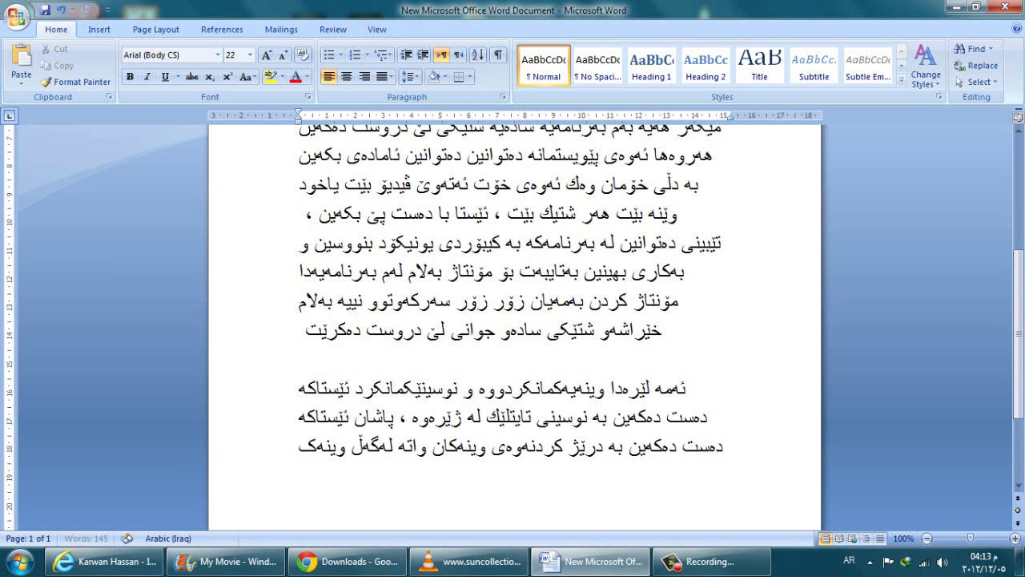
{"action": "key", "text": "BackSpace"}
{"action": "key", "text": "BackSpace"}
{"action": "key", "text": "BackSpace"}
{"action": "key", "text": "BackSpace"}
{"action": "key", "text": "BackSpace"}
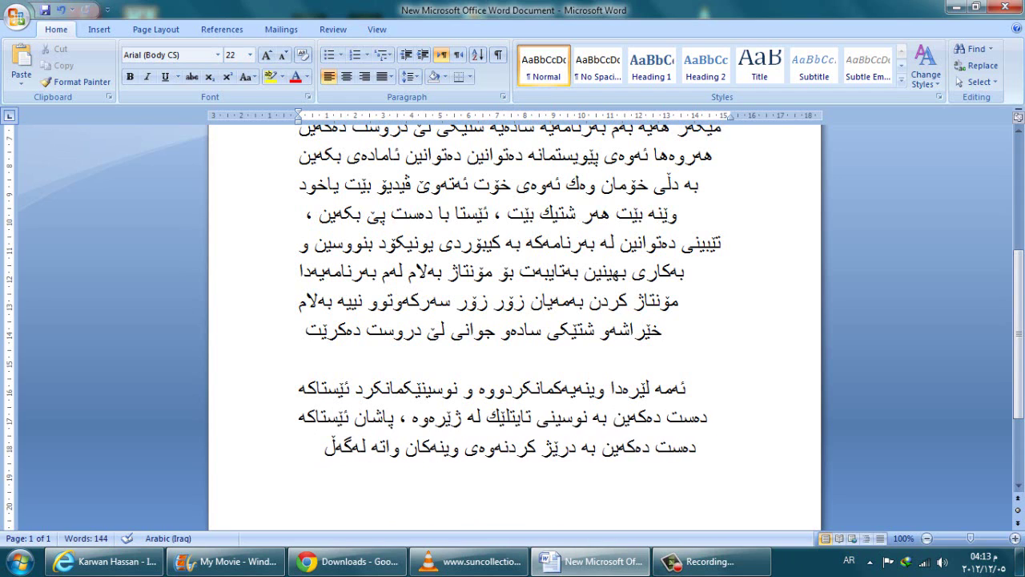
{"action": "type", "text": "میوژ"}
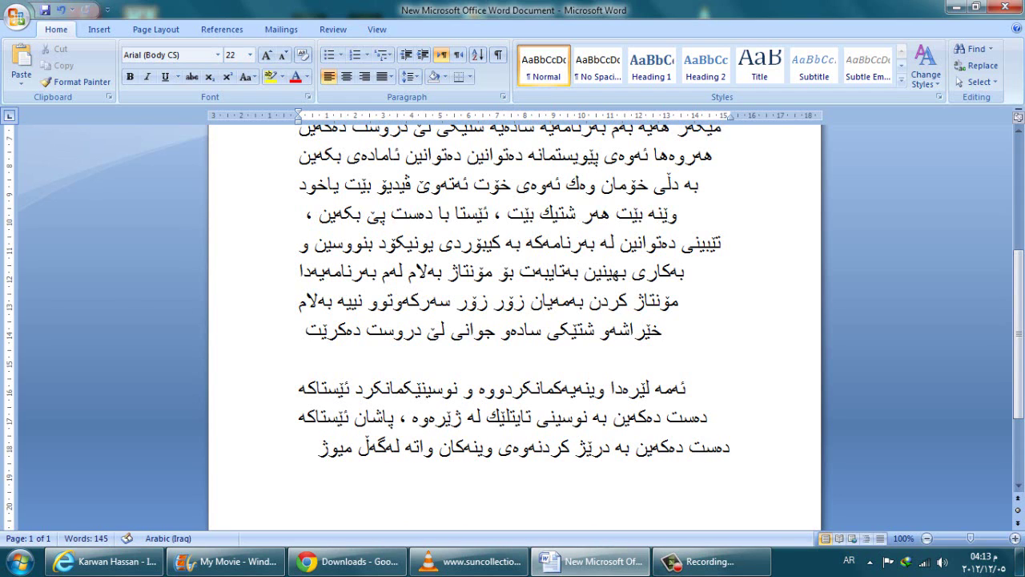
{"action": "type", "text": "یکەکە"}
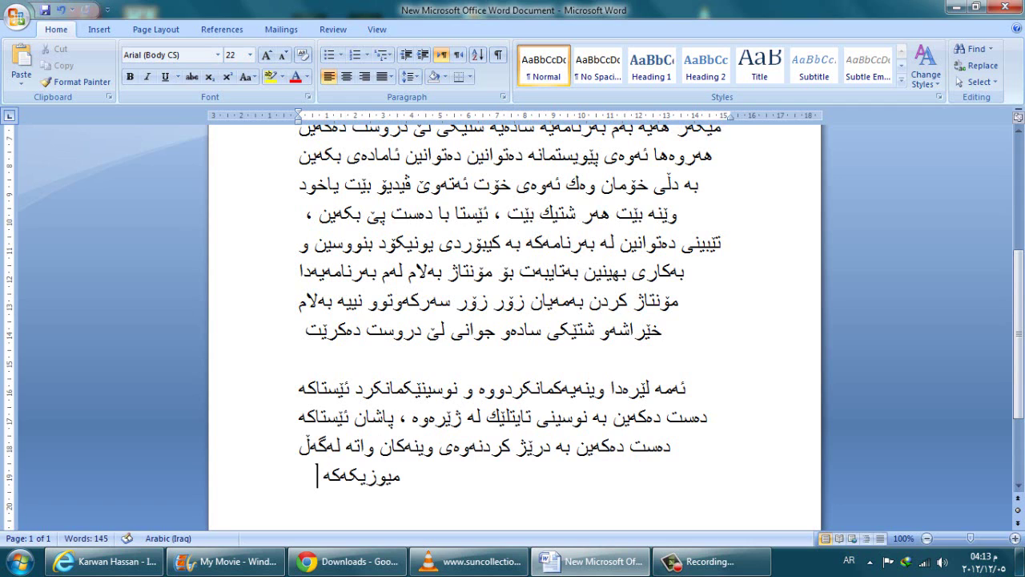
{"action": "scroll", "coordinate": [672, 452], "scroll_direction": "down", "scroll_amount": 1}
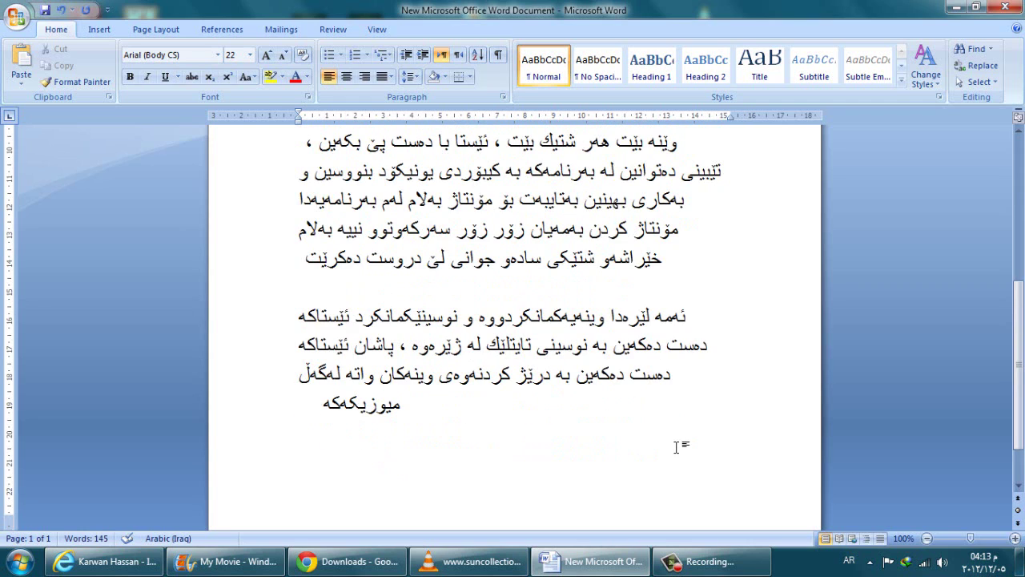
{"action": "type", "text": "تەواو بکرێت"}
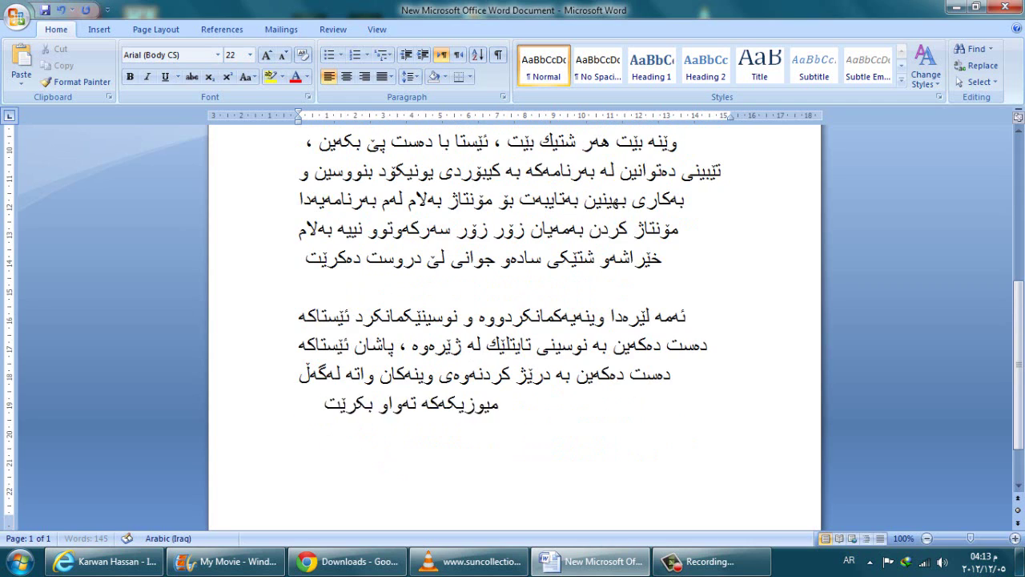
- Add the example "بۆ نموونە وێنەیەك ٢٠ چرکە بمێنێتەوە" to the end of the paragraph
{"action": "type", "text": " بۆ نموونە و"}
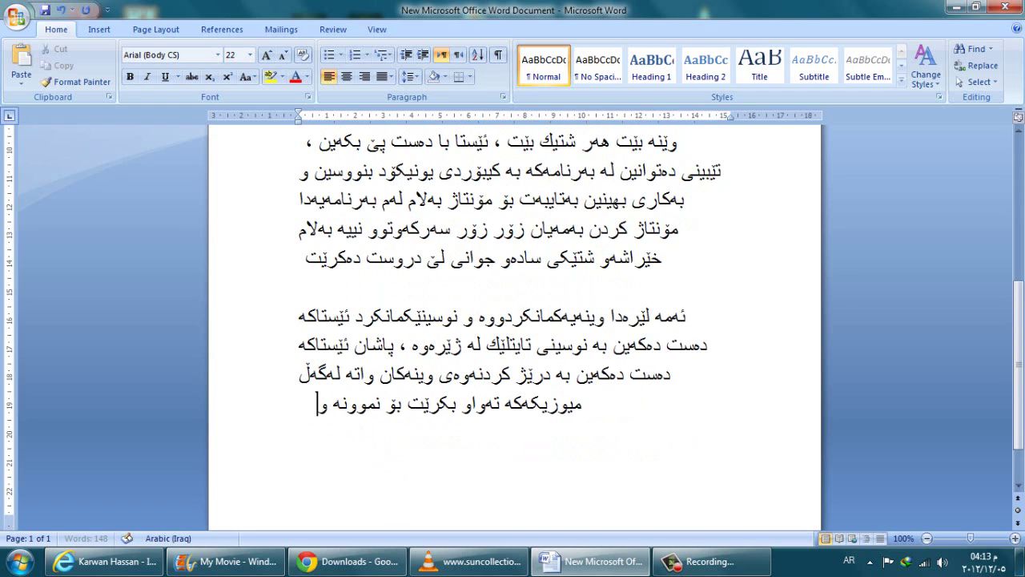
{"action": "type", "text": "ێیەنە"}
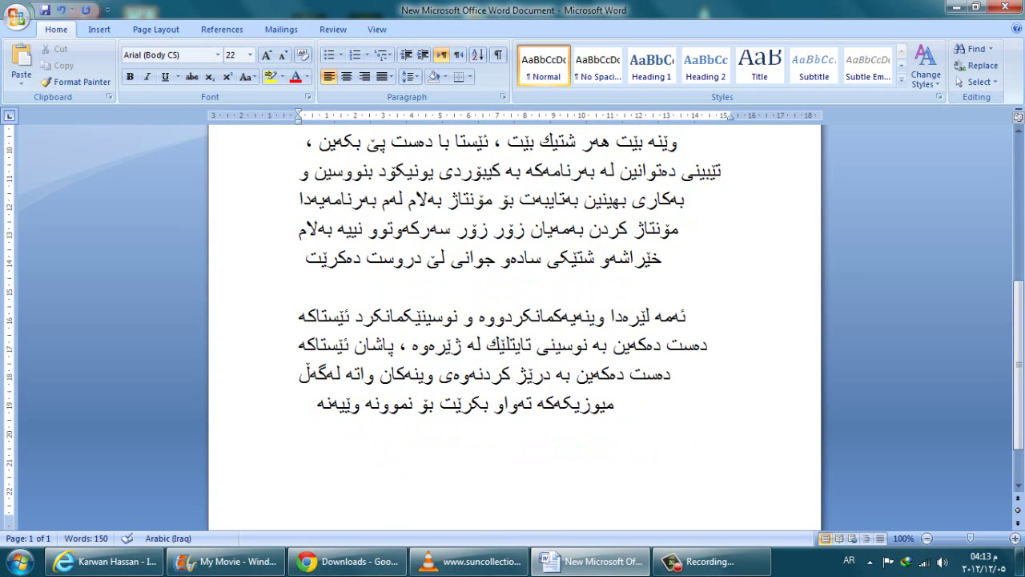
{"action": "key", "text": "BackSpace"}
{"action": "key", "text": "BackSpace"}
{"action": "key", "text": "BackSpace"}
{"action": "key", "text": "BackSpace"}
{"action": "type", "text": "نەیەک ٢٠ چر"}
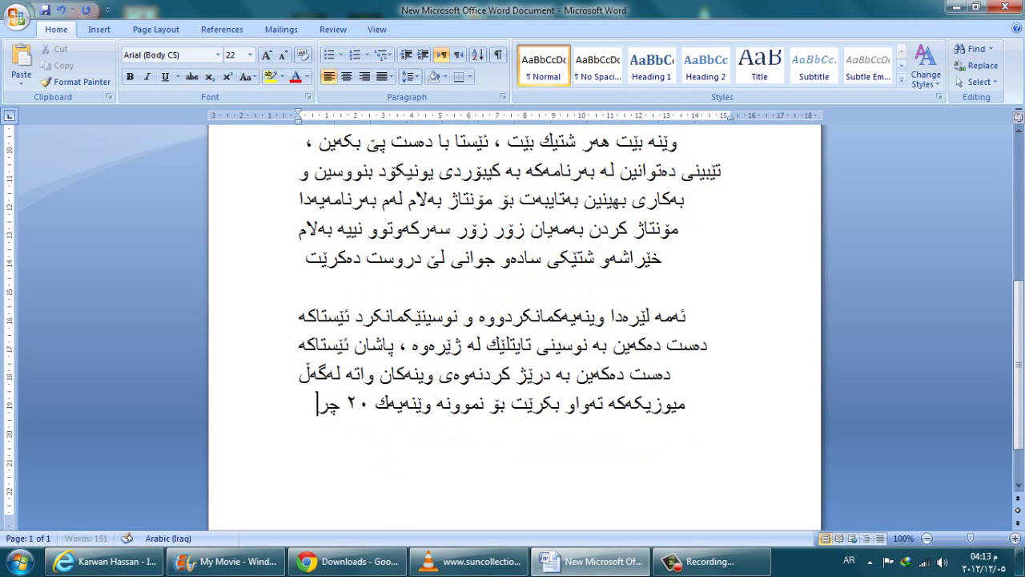
{"action": "type", "text": "کە بمێنێتەوە"}
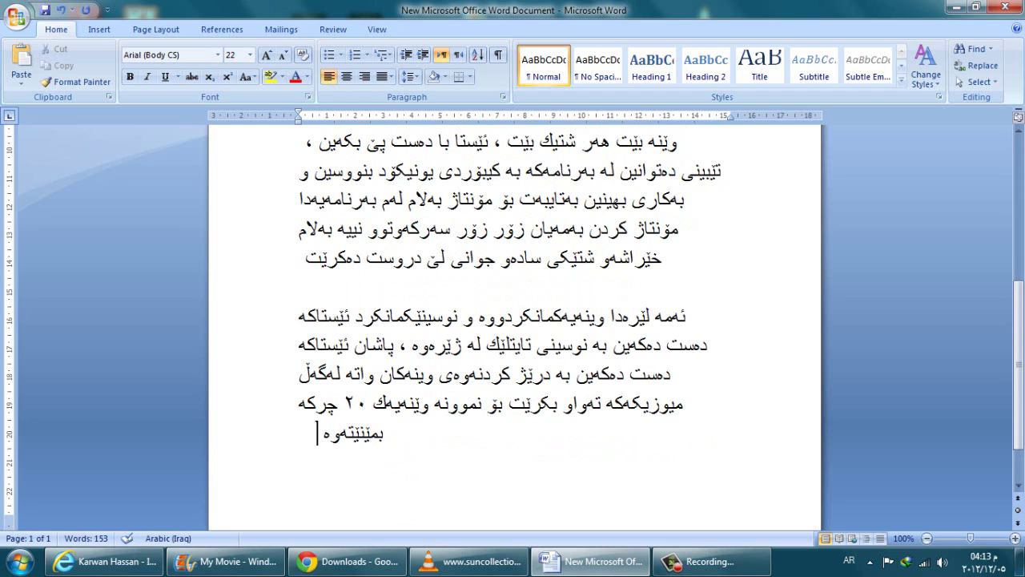
- Finish the paragraph with "زیاتر لە وینەیەکی تر لەڕووی ڤیدیۆکە"
{"action": "type", "text": "زیاتر لە وین"}
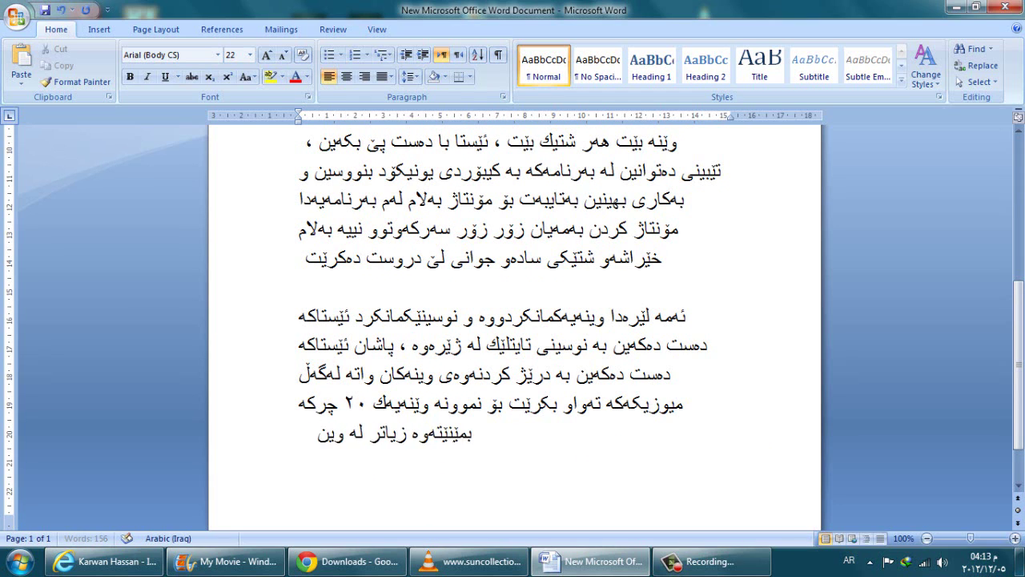
{"action": "type", "text": "ەیەکی تر لە"}
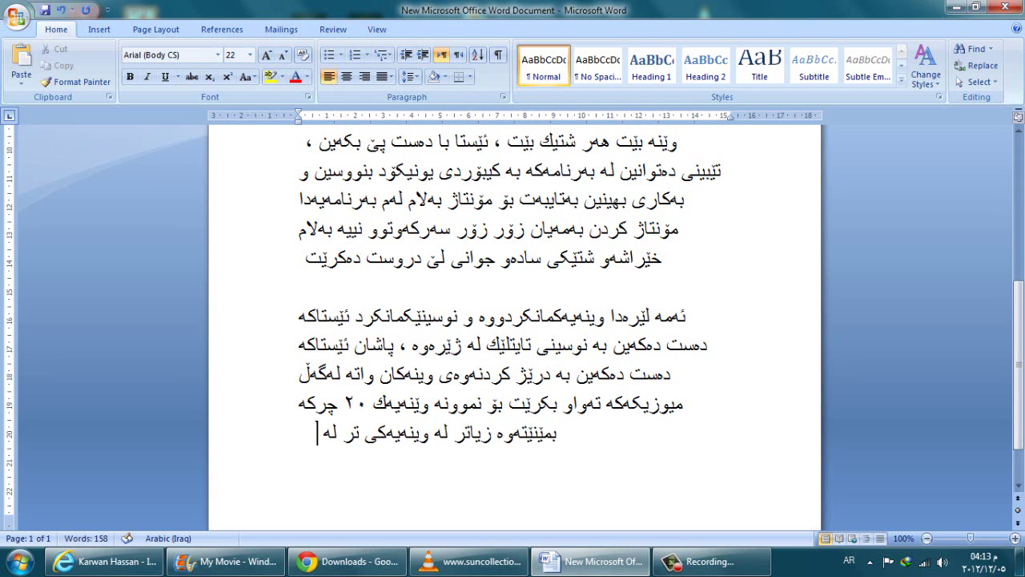
{"action": "type", "text": "ڕووی ڤیدیۆ"}
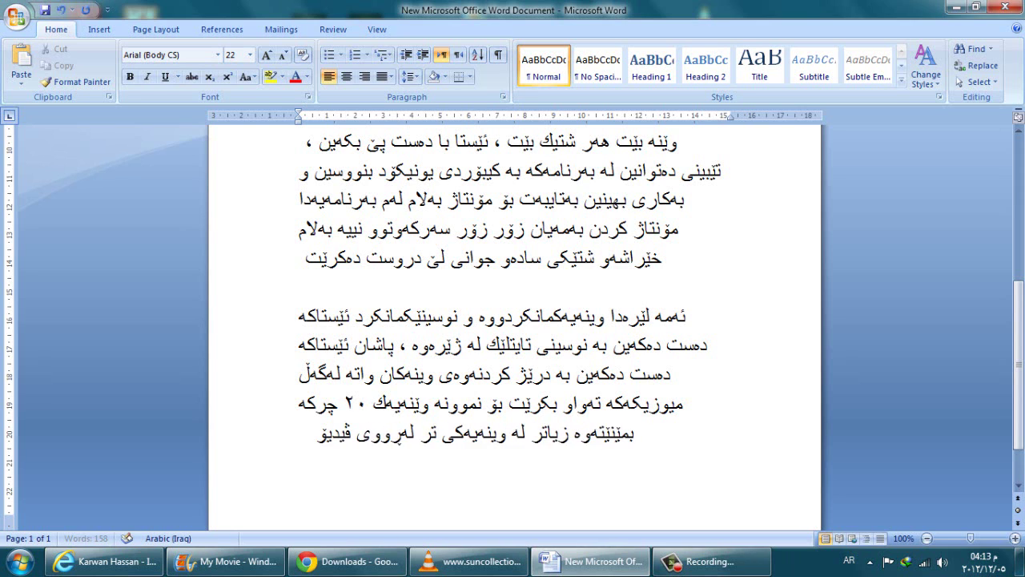
{"action": "type", "text": "کە"}
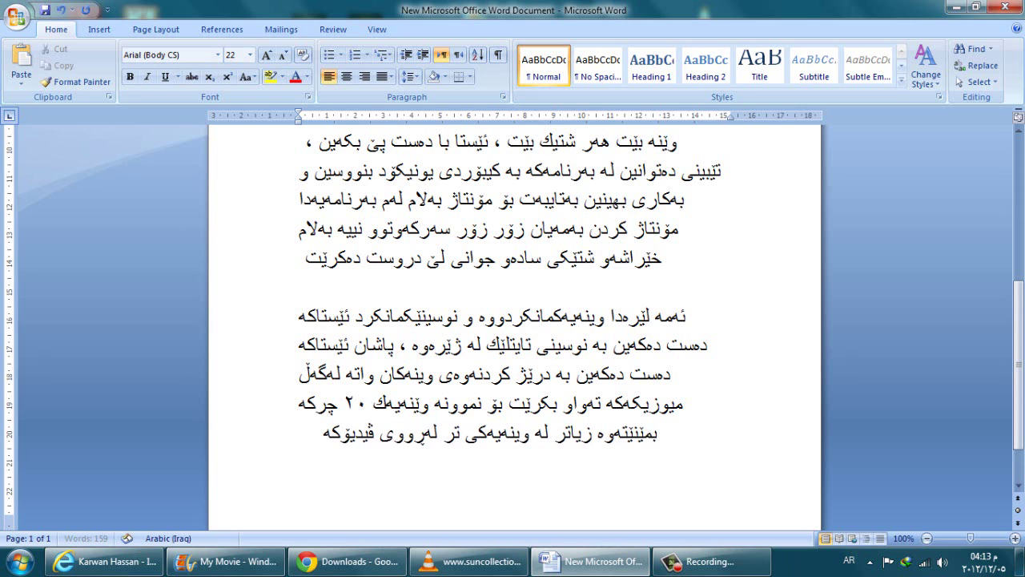
- Switch to Movie Maker and look through the animation, visual effect, view and clip options for the thumbs-up and tree photos
{"action": "left_click", "coordinate": [215, 568]}
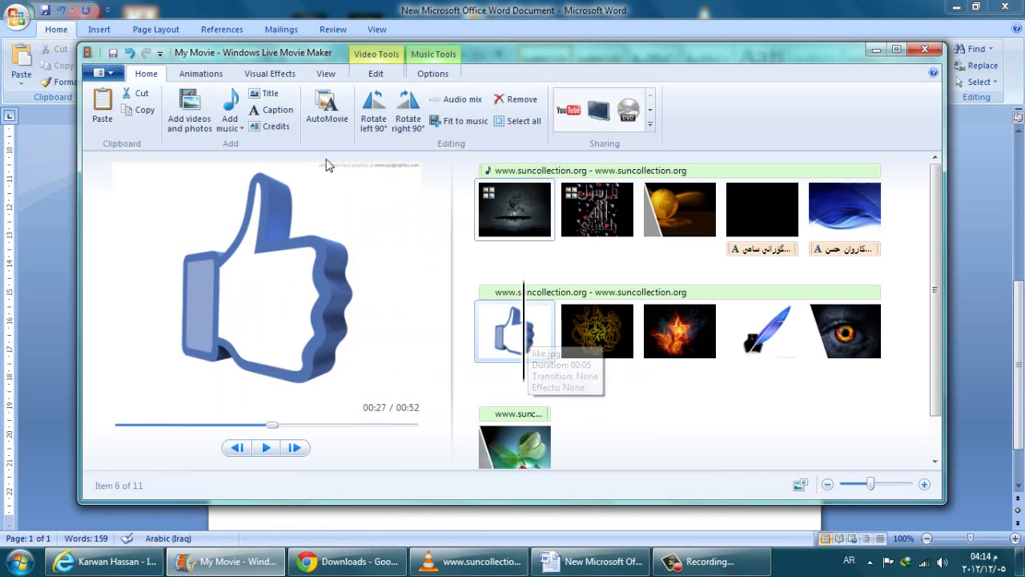
{"action": "left_click", "coordinate": [478, 321]}
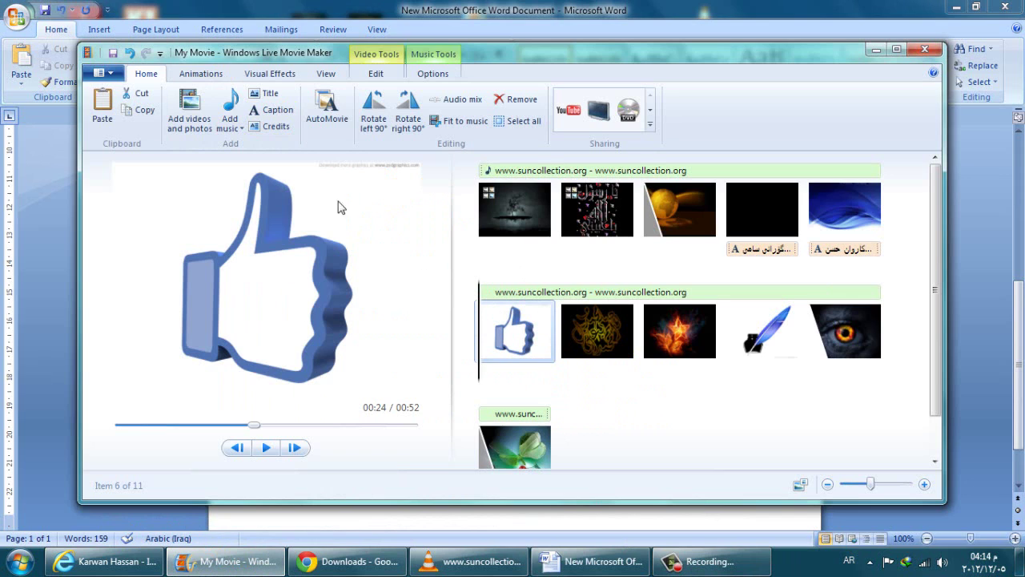
{"action": "left_click", "coordinate": [200, 72]}
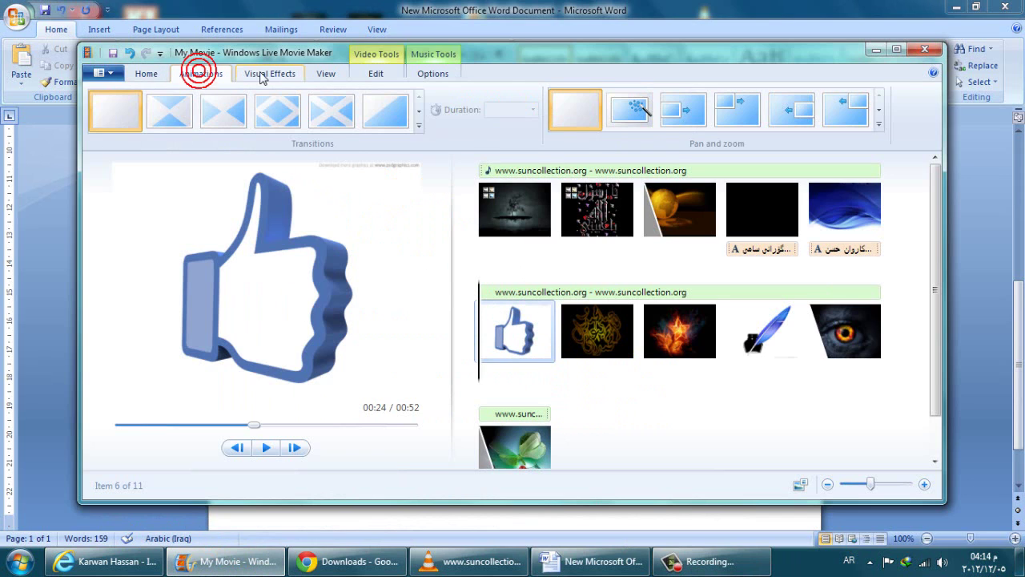
{"action": "left_click", "coordinate": [262, 74]}
{"action": "left_click", "coordinate": [210, 73]}
{"action": "left_click", "coordinate": [292, 75]}
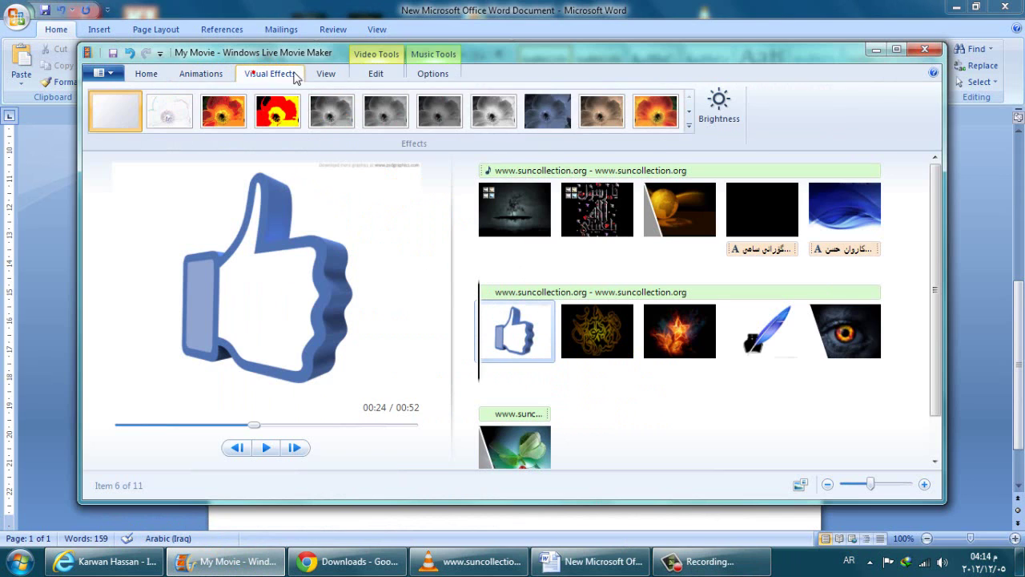
{"action": "left_click", "coordinate": [326, 74]}
{"action": "left_click", "coordinate": [146, 73]}
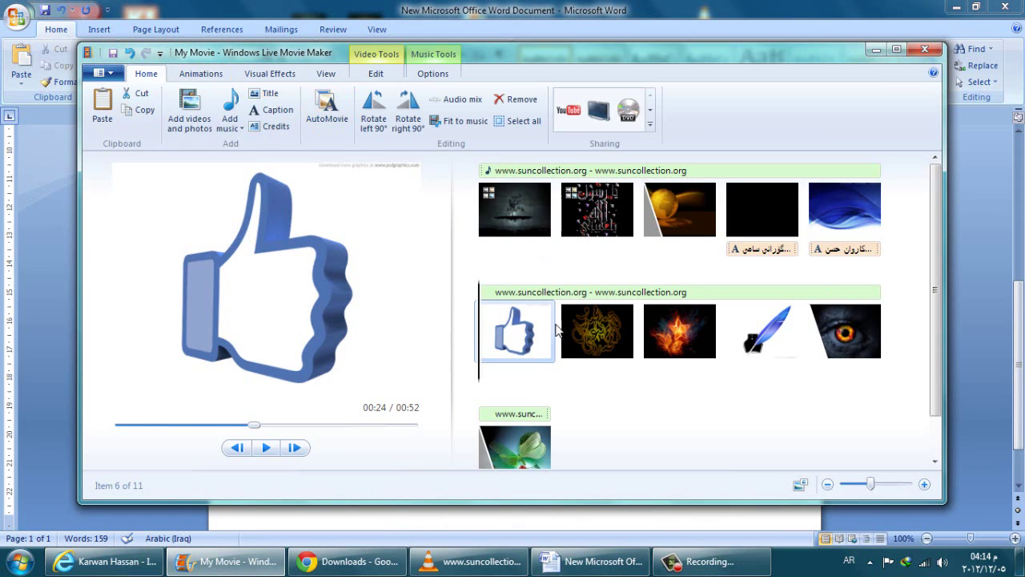
{"action": "left_click", "coordinate": [495, 203]}
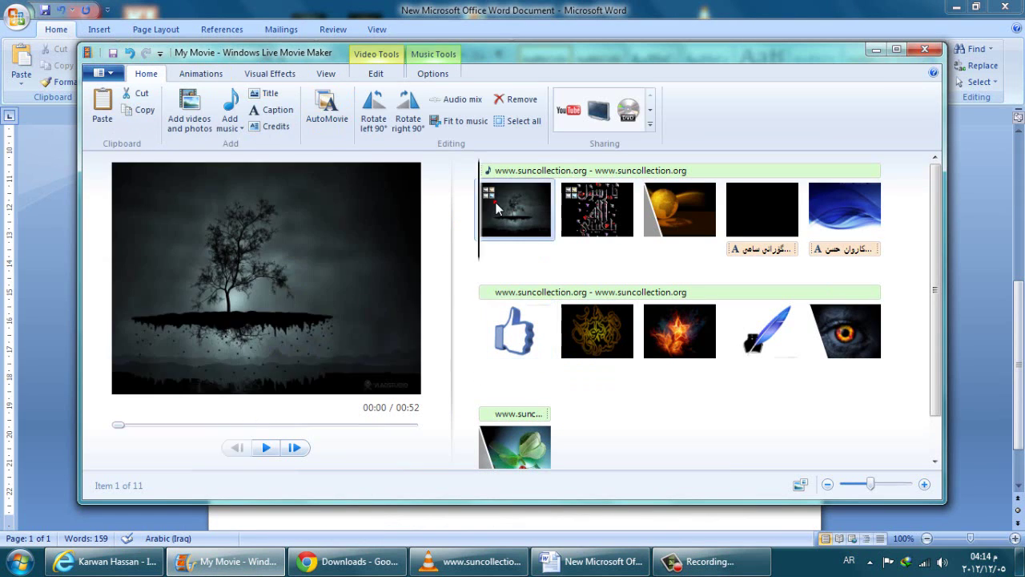
{"action": "right_click", "coordinate": [497, 205]}
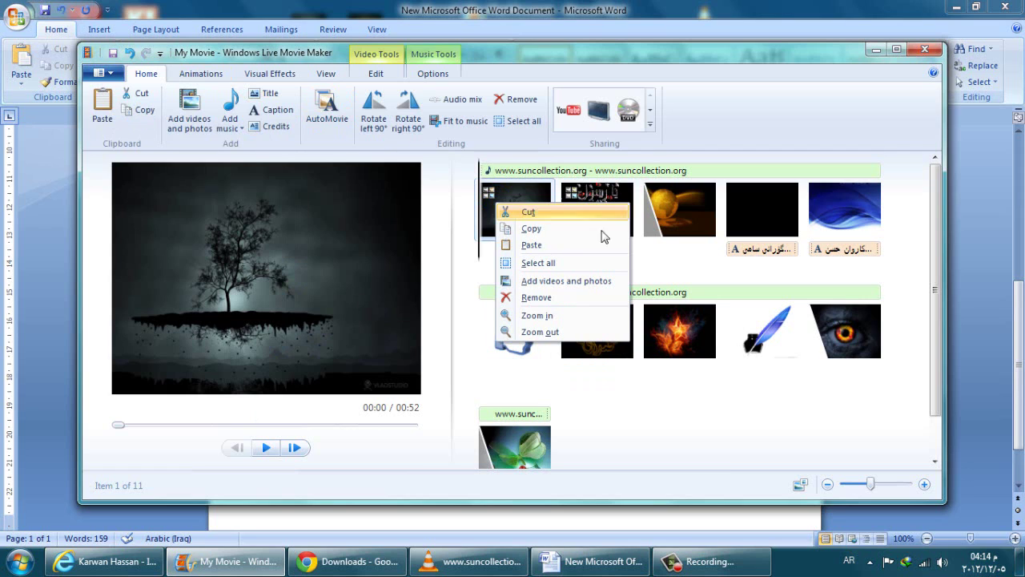
{"action": "left_click", "coordinate": [663, 272]}
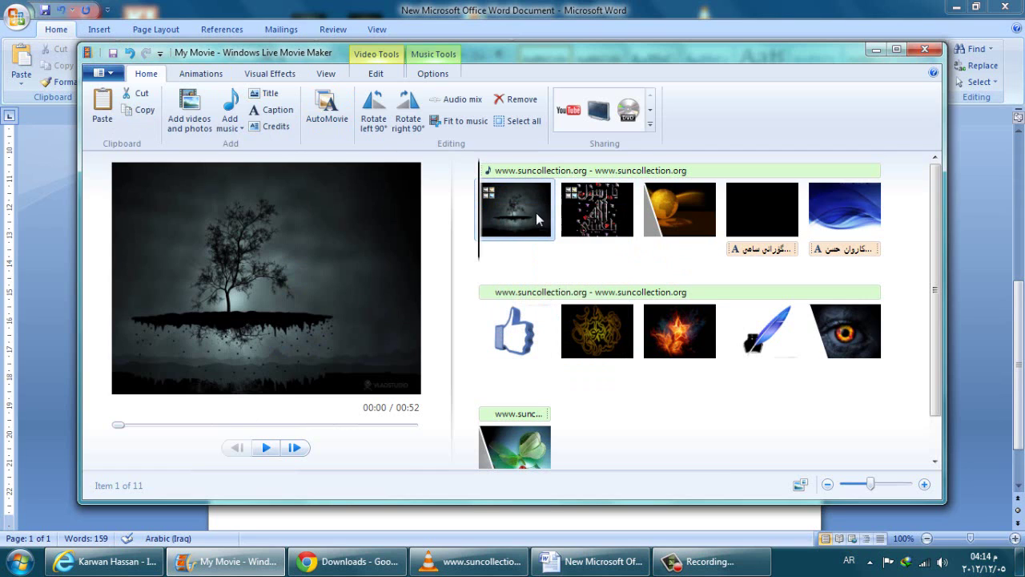
{"action": "left_click", "coordinate": [675, 346]}
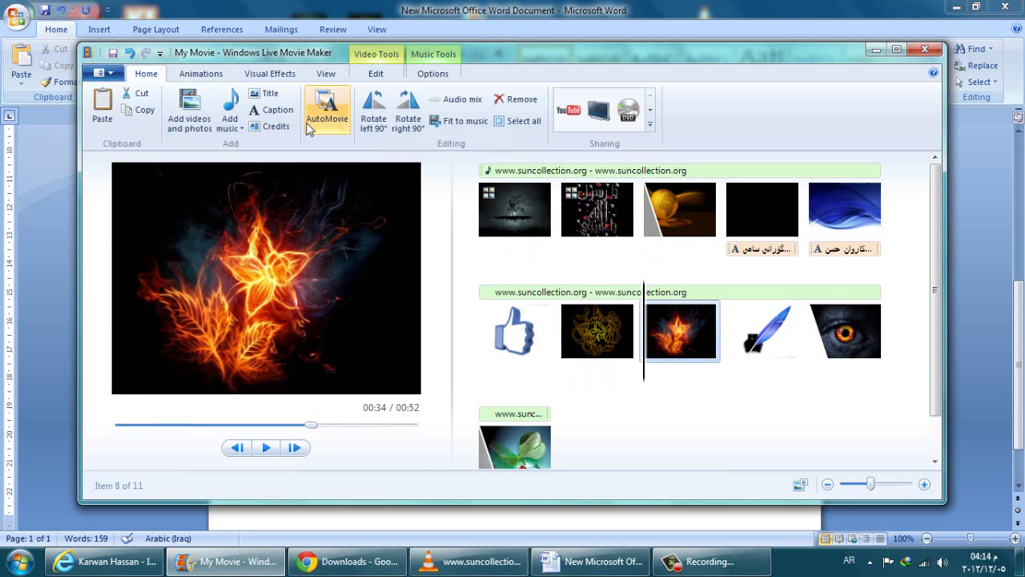
{"action": "left_click", "coordinate": [271, 94]}
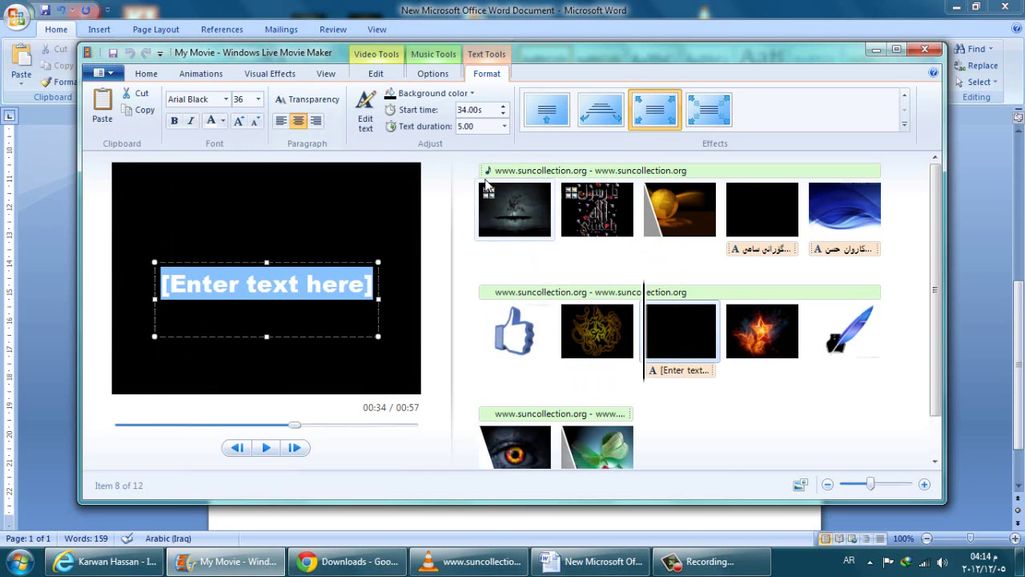
{"action": "key", "text": "Delete"}
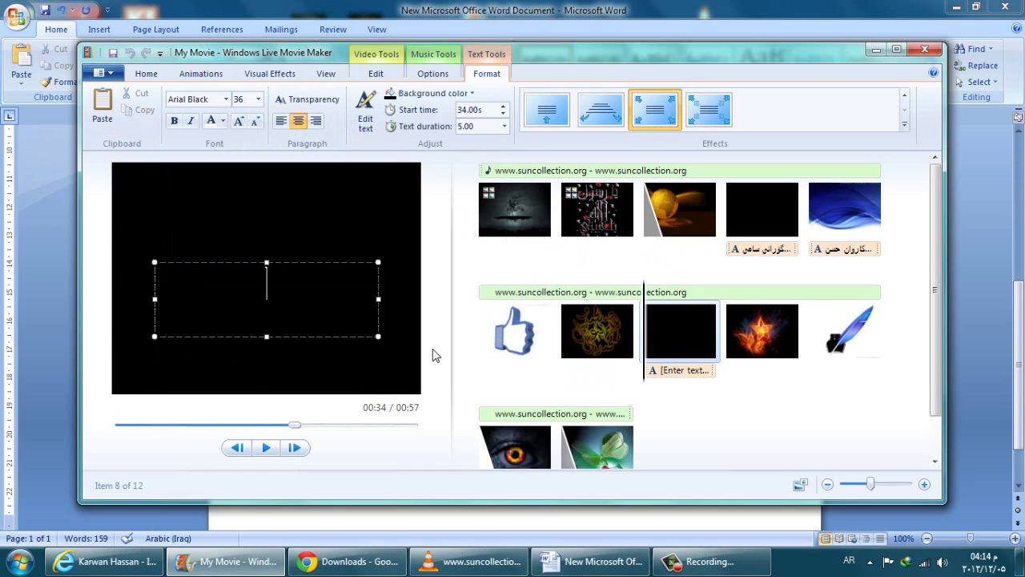
{"action": "left_click", "coordinate": [680, 350]}
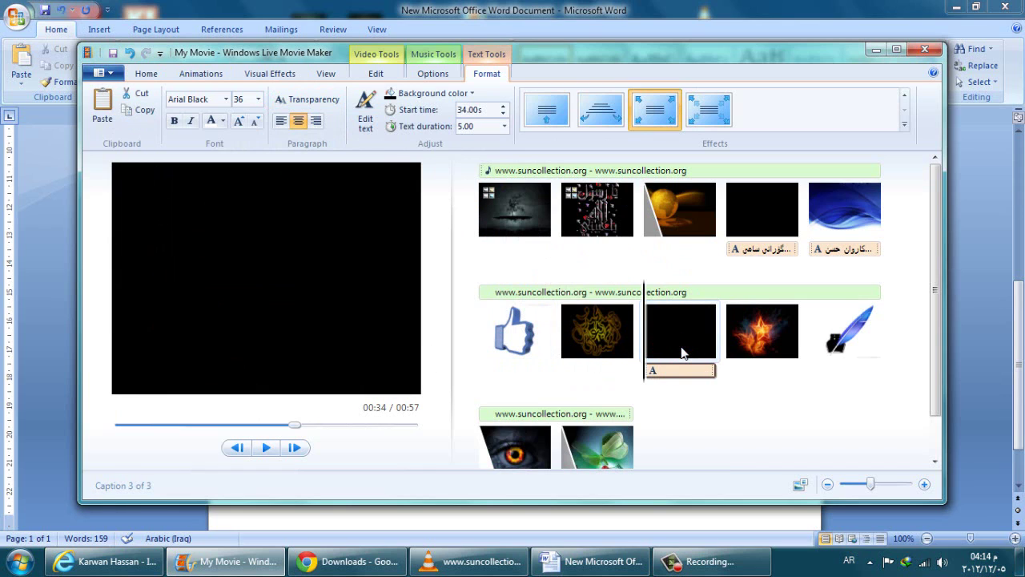
{"action": "key", "text": "Delete"}
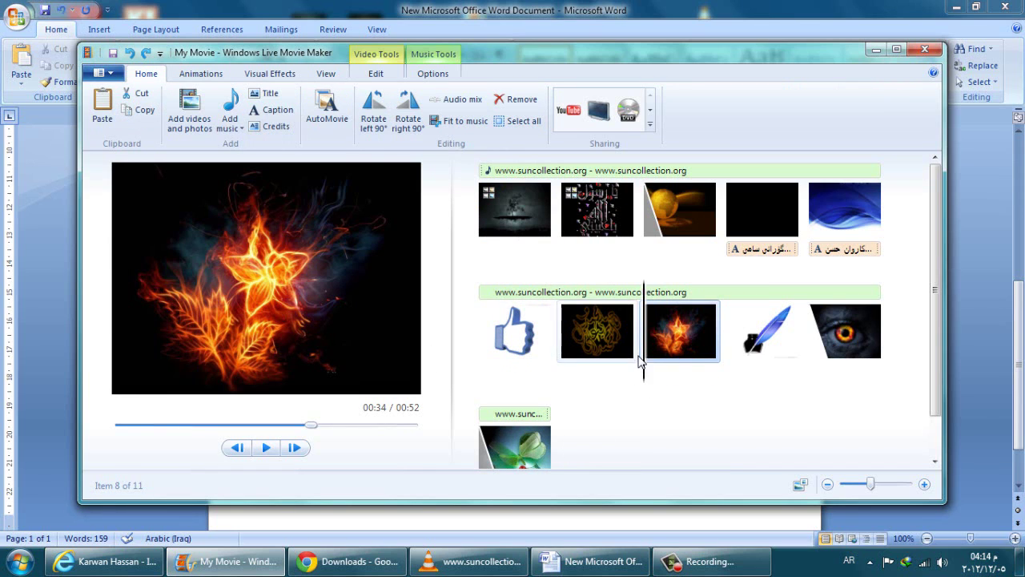
- Set the duration of the fiery flower photo to 20.00 seconds
{"action": "left_click", "coordinate": [378, 74]}
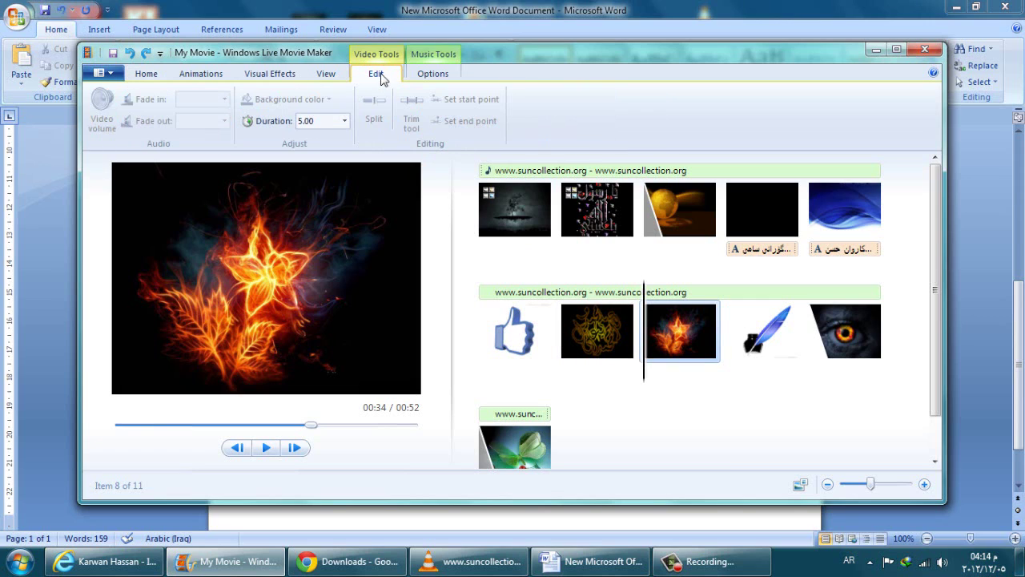
{"action": "left_click", "coordinate": [300, 120]}
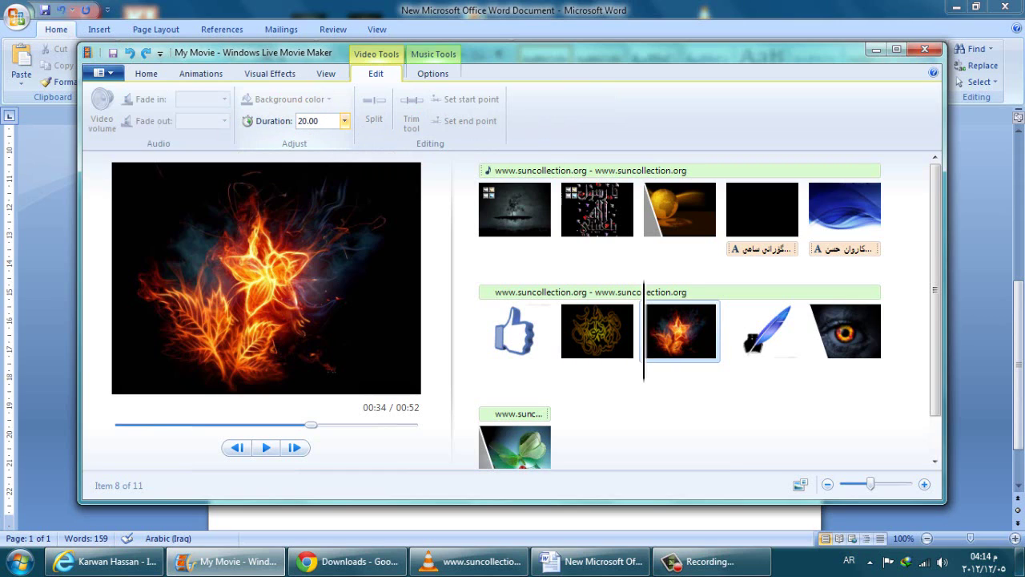
{"action": "type", "text": "20.00"}
{"action": "key", "text": "Return"}
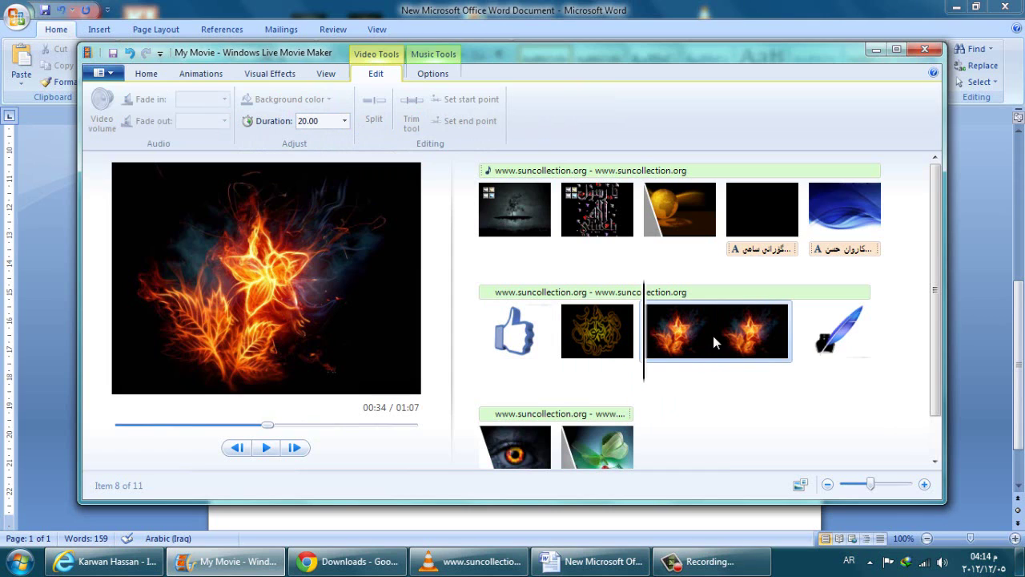
{"action": "scroll", "coordinate": [713, 336], "scroll_direction": "down", "scroll_amount": 2}
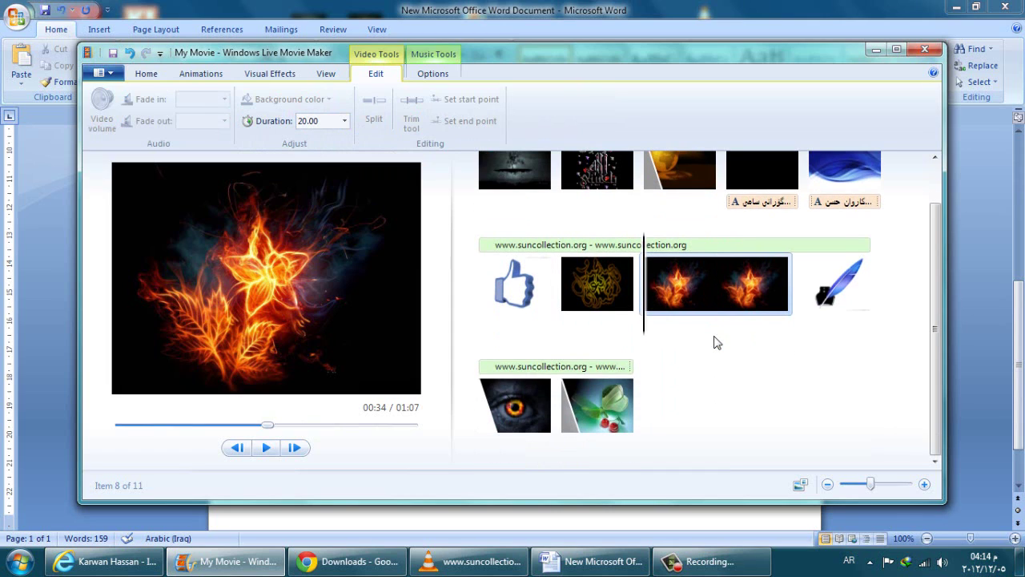
{"action": "left_click_drag", "start_coordinate": [869, 487], "coordinate": [863, 492]}
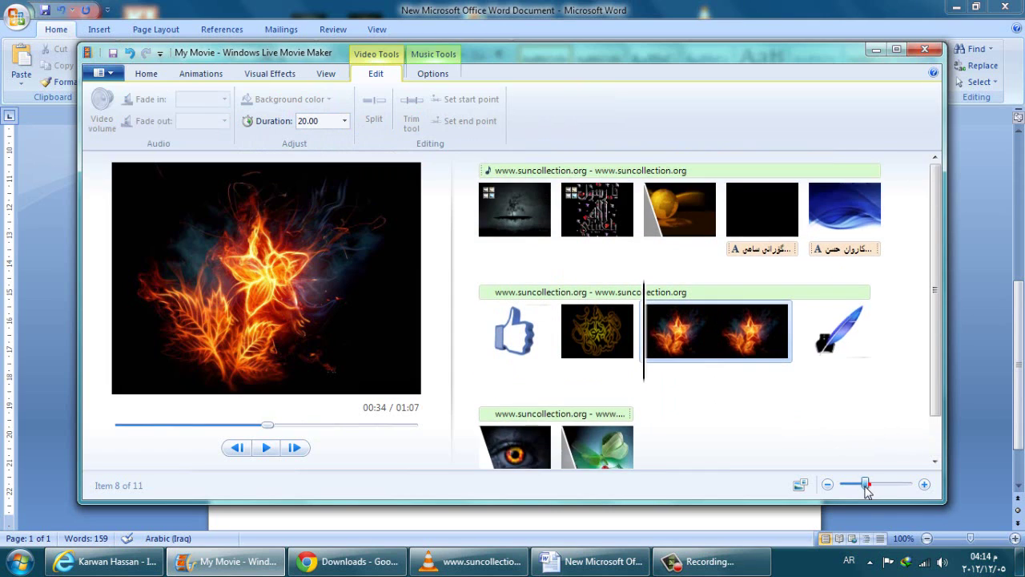
{"action": "left_click", "coordinate": [859, 486]}
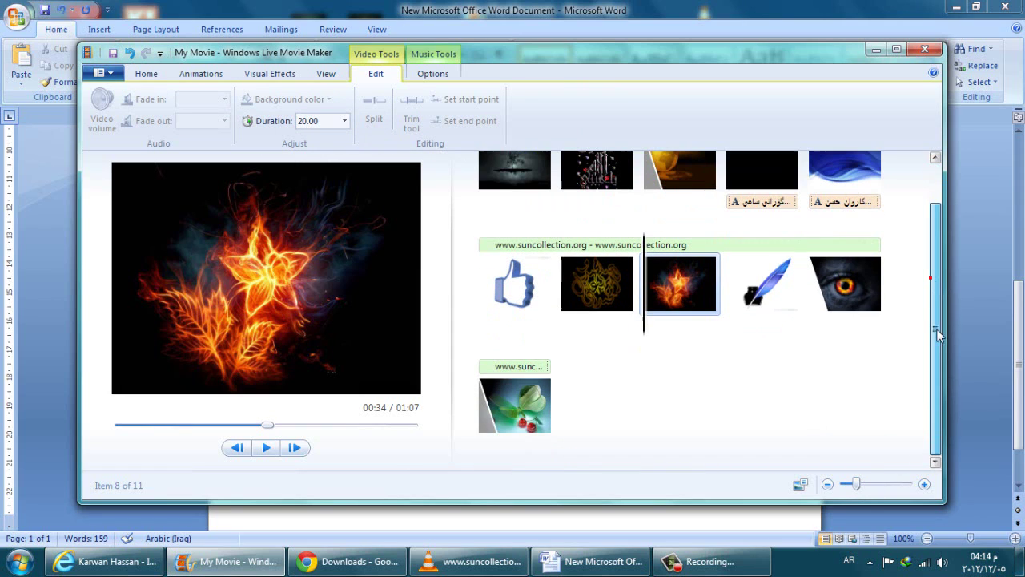
{"action": "scroll", "coordinate": [939, 345], "scroll_direction": "down", "scroll_amount": 2}
{"action": "scroll", "coordinate": [938, 343], "scroll_direction": "up", "scroll_amount": 2}
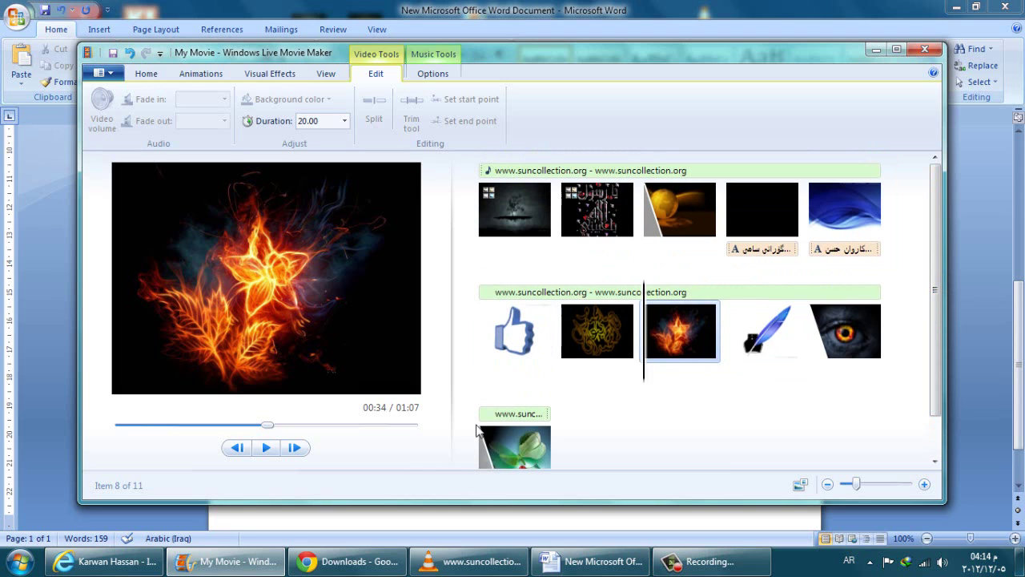
- Switch to Word, end the last paragraph with a period and start a new one with "کۆتا هات"
{"action": "left_click", "coordinate": [608, 563]}
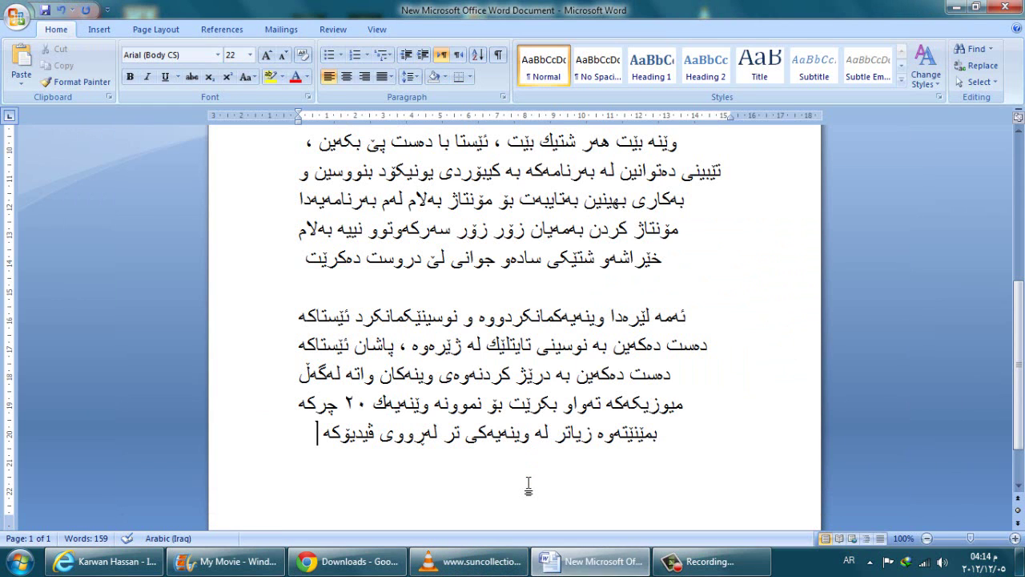
{"action": "type", "text": "."}
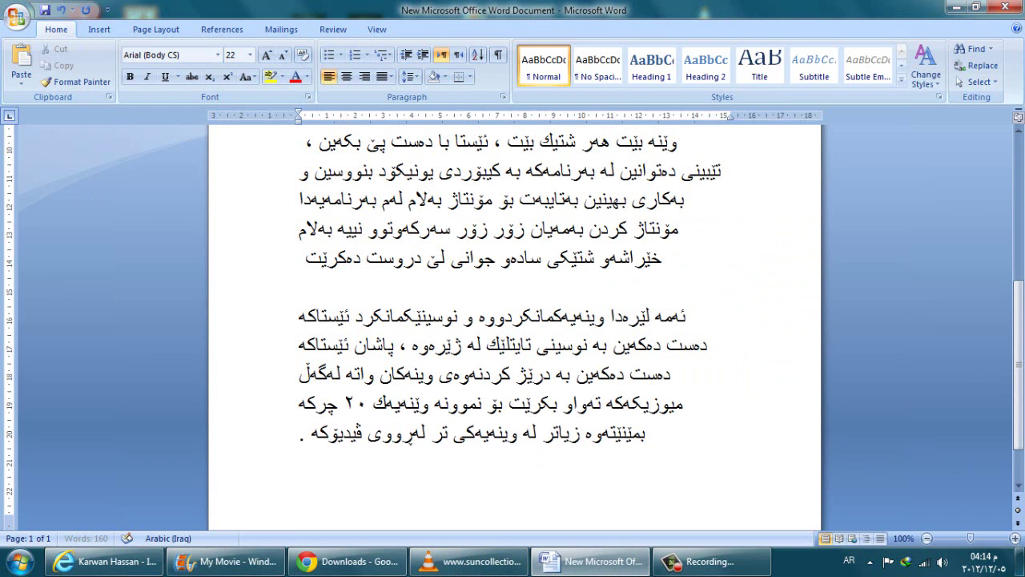
{"action": "key", "text": "Return"}
{"action": "type", "text": "کۆتا هات"}
{"action": "scroll", "coordinate": [536, 481], "scroll_direction": "down", "scroll_amount": 2}
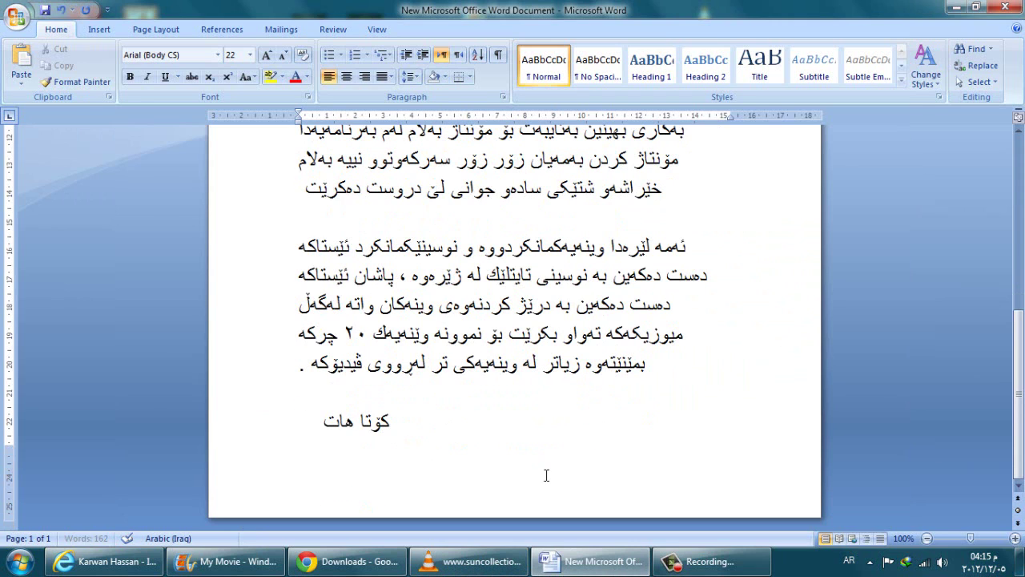
- Continue the new paragraph with "ئێستا دەست دەکەین بە سەیڤ کردنی ڤیدیۆکە"
{"action": "type", "text": "ئێستا"}
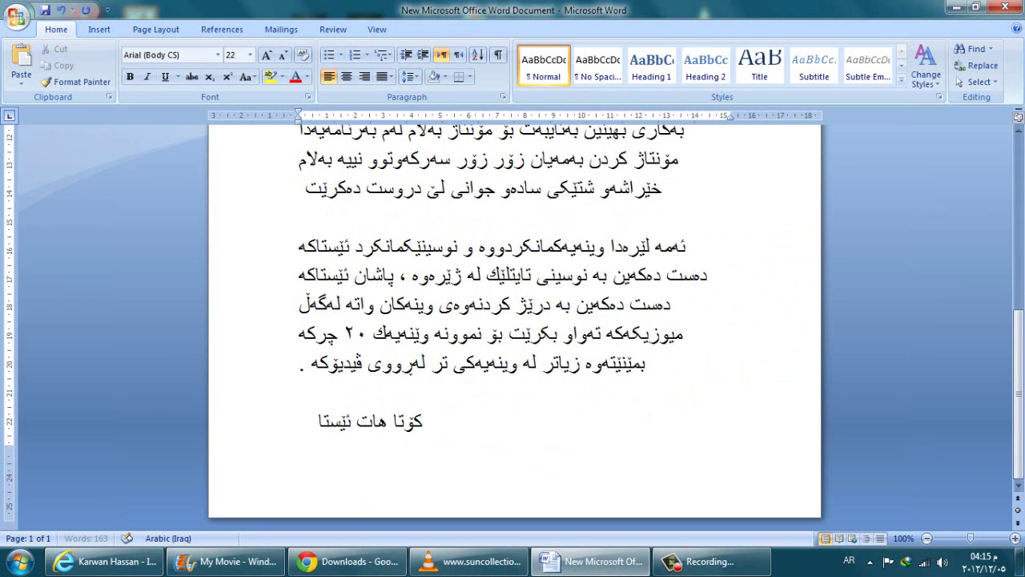
{"action": "type", "text": " دەست دەکەی"}
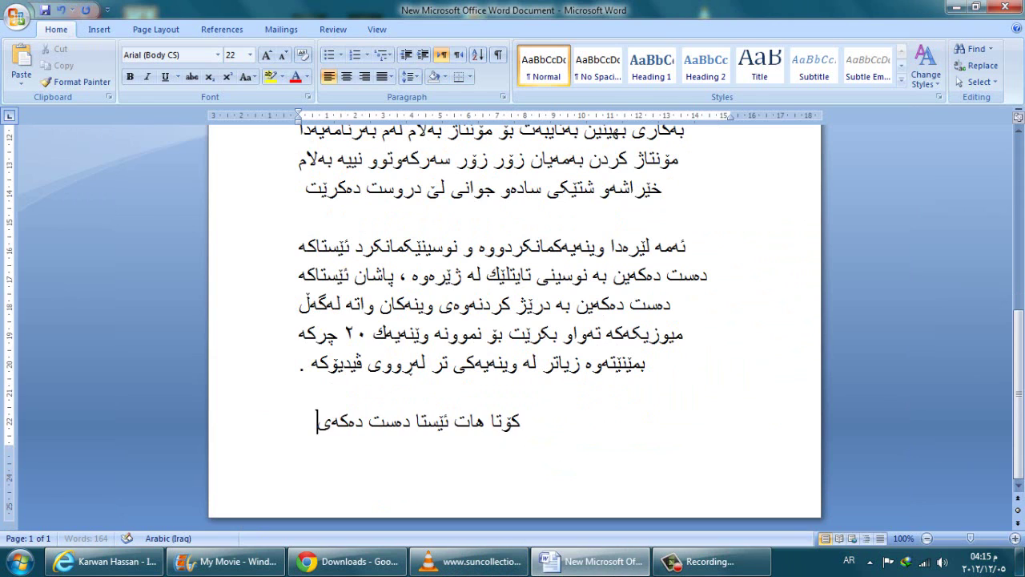
{"action": "type", "text": "ن بە سەیڤ کردنی"}
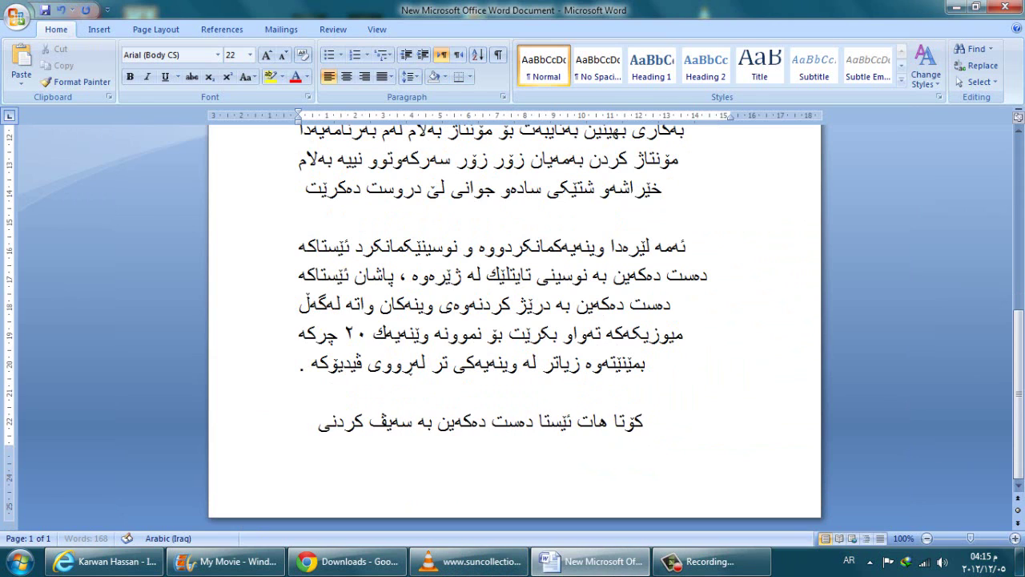
{"action": "type", "text": " ڤیدیۆکە"}
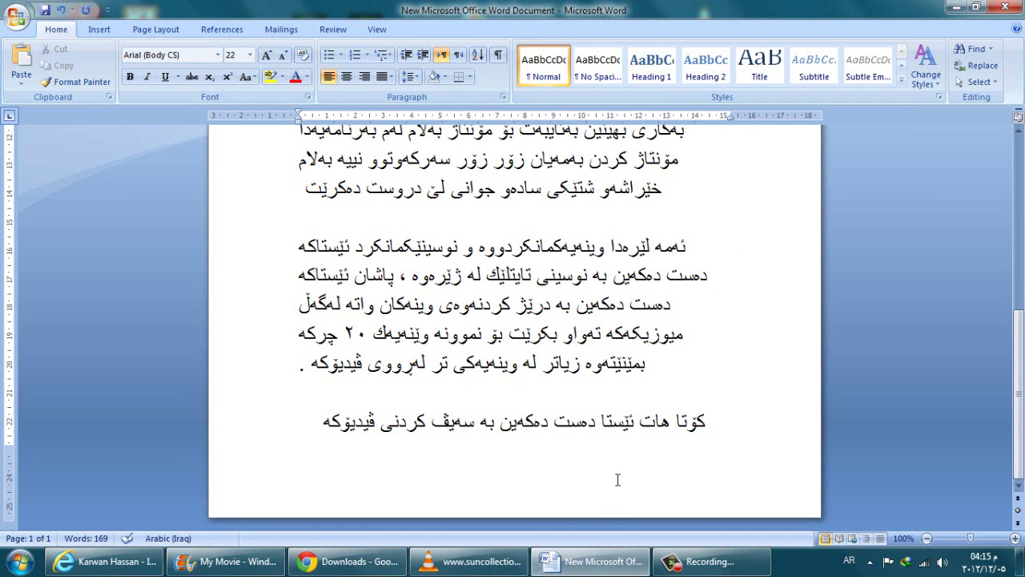
- Finish the closing paragraph with "پاشان سەیری دەکەینەوە بزانین چۆن دەردەچێت . . . . ."
{"action": "type", "text": " پاشان سەیری"}
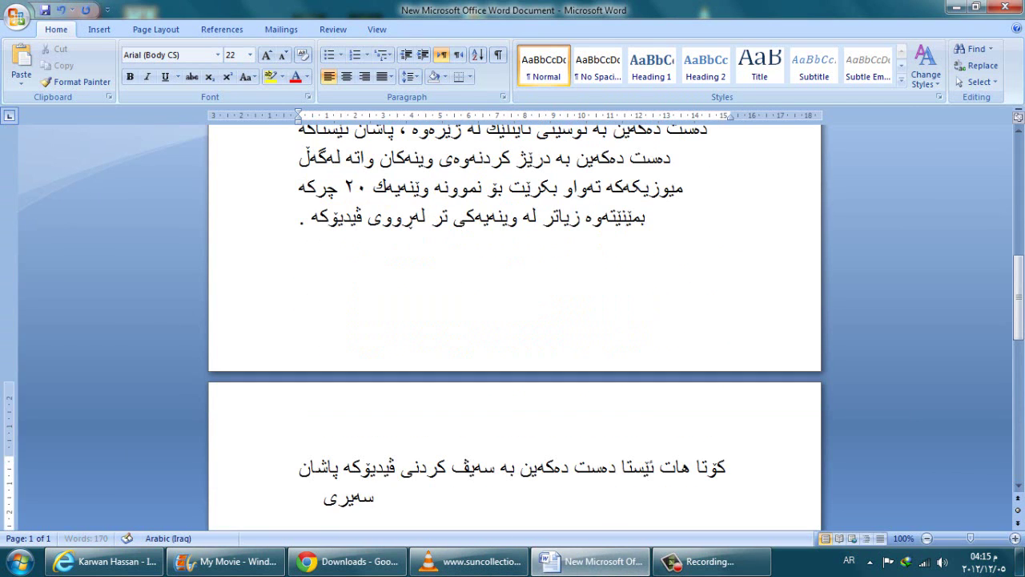
{"action": "type", "text": " دەکەینەوە بزانی"}
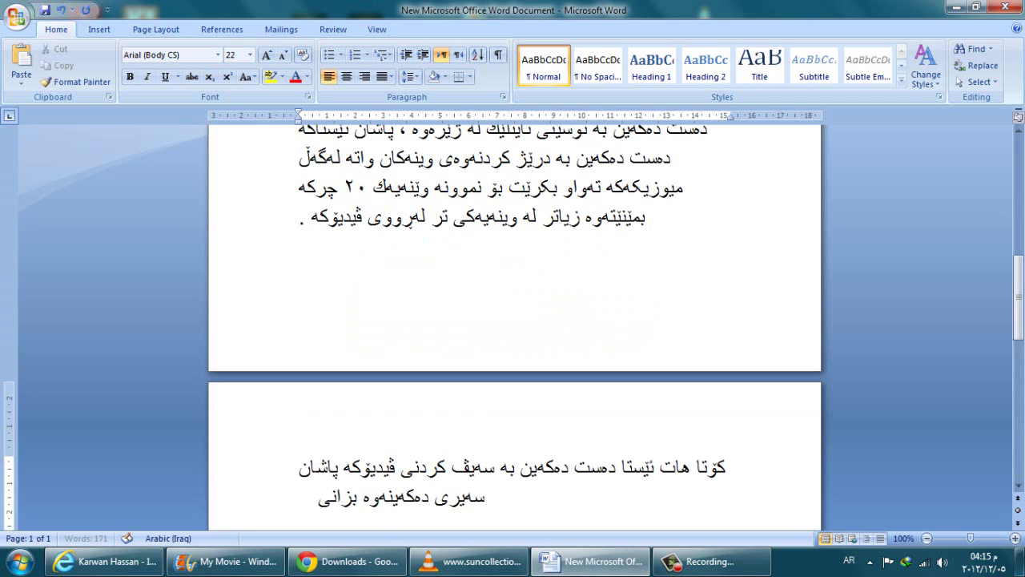
{"action": "type", "text": "ن چۆن دەردە"}
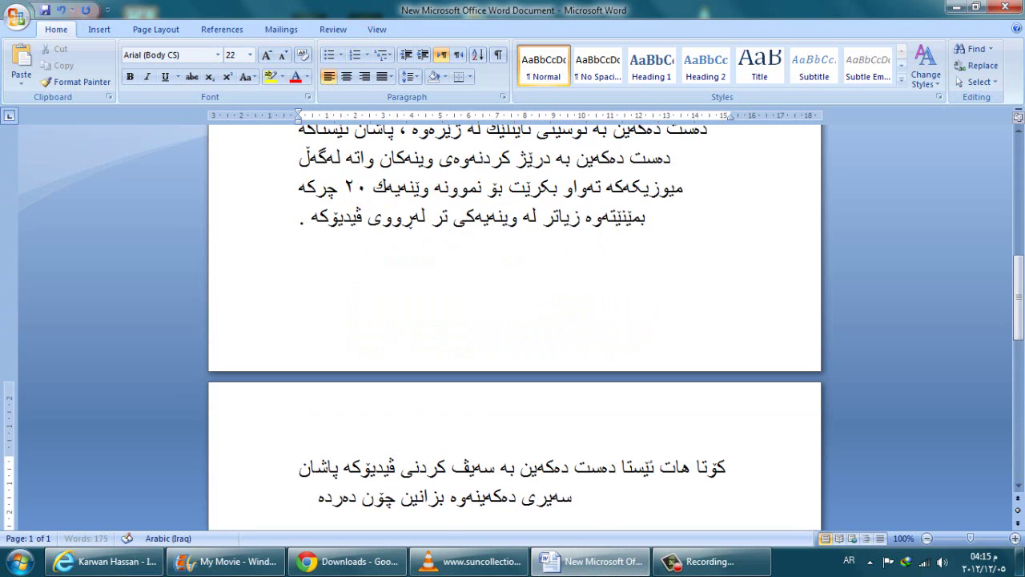
{"action": "type", "text": "چێت . . . . ."}
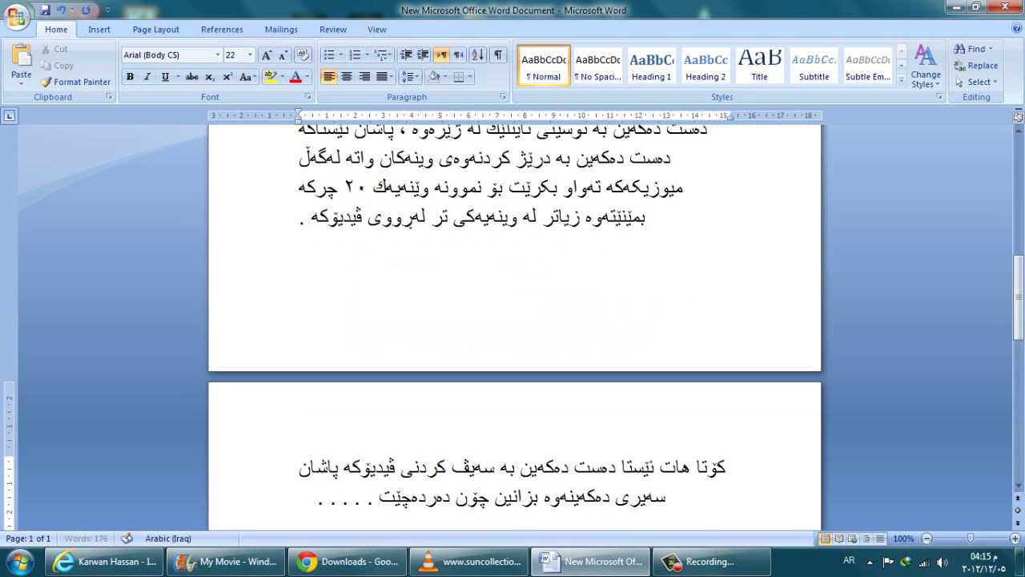
{"action": "scroll", "coordinate": [644, 481], "scroll_direction": "down", "scroll_amount": 3}
- Switch to Windows Live Movie Maker and start saving the movie to the computer with the High-definition (720p) setting
{"action": "left_click", "coordinate": [583, 561]}
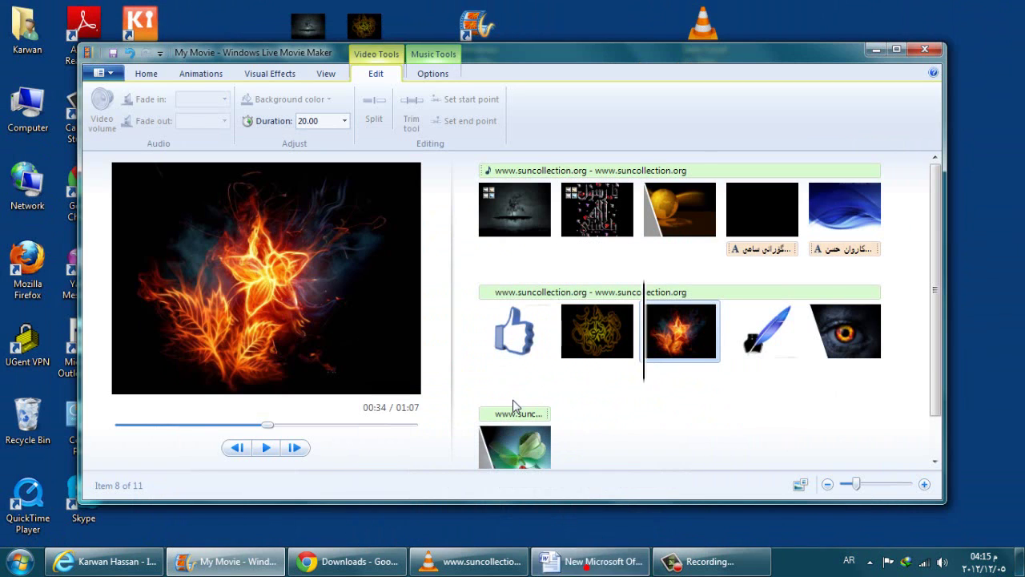
{"action": "left_click", "coordinate": [433, 73]}
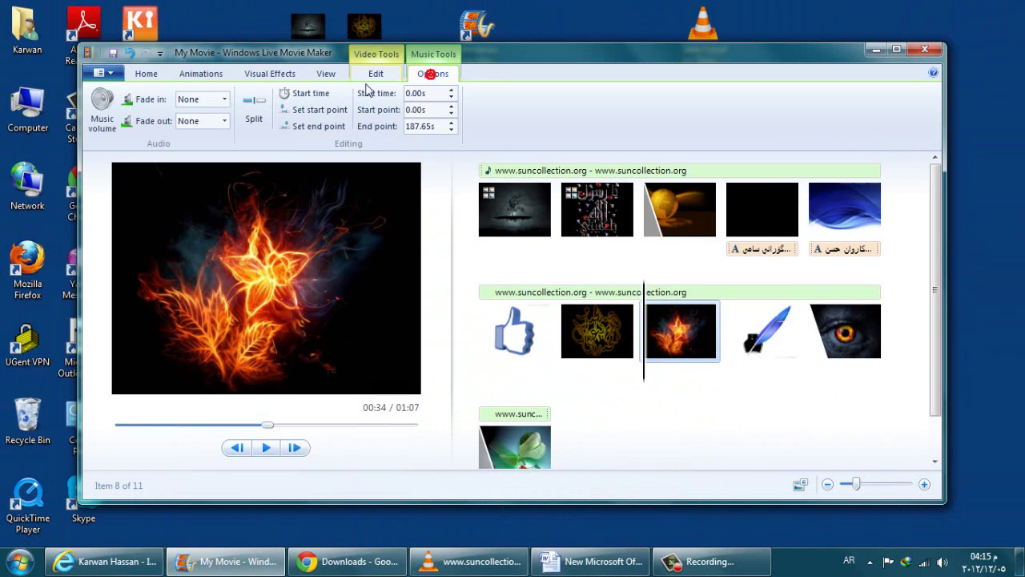
{"action": "left_click", "coordinate": [146, 75]}
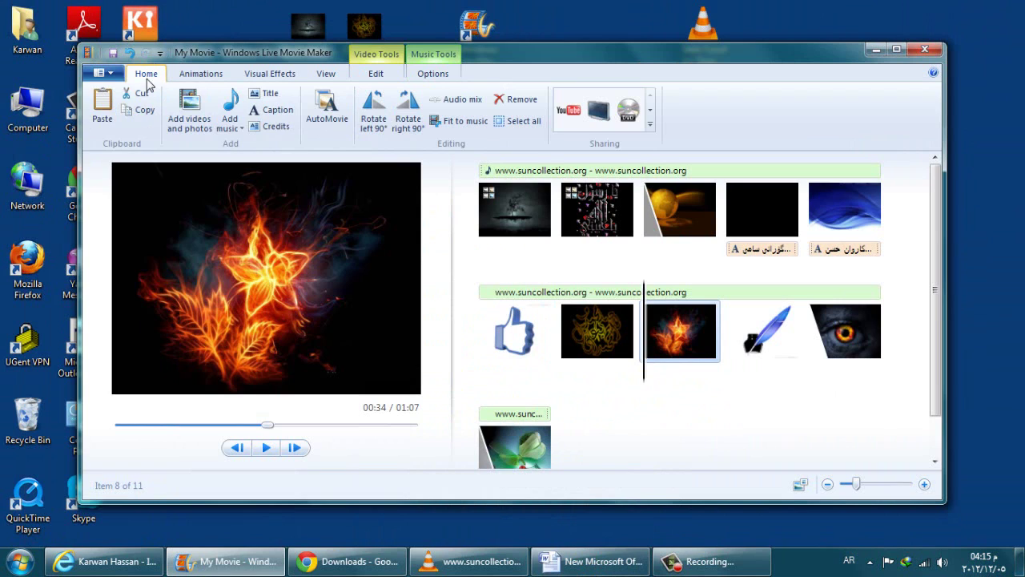
{"action": "left_click", "coordinate": [650, 126]}
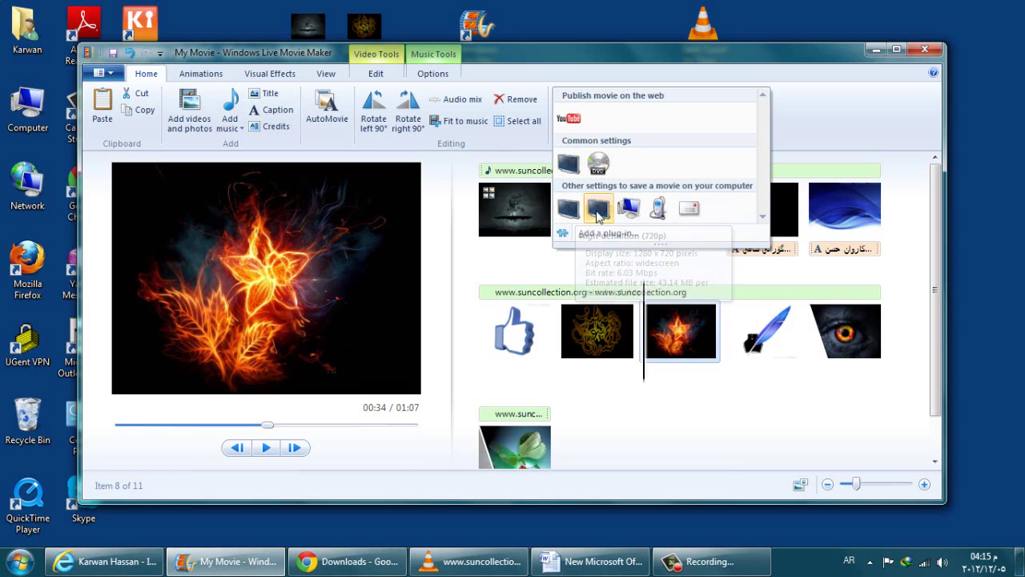
{"action": "left_click", "coordinate": [633, 211]}
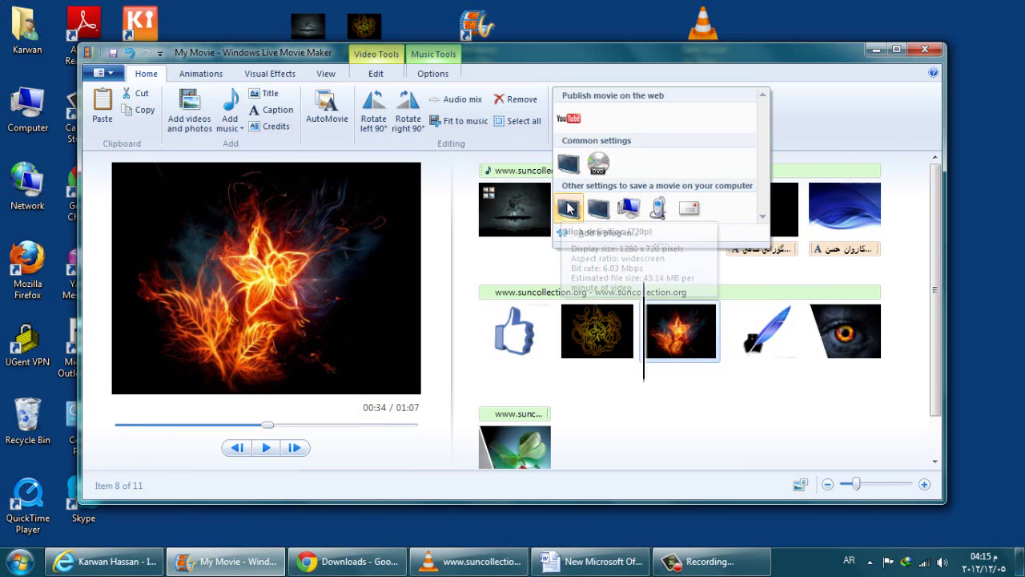
{"action": "left_click", "coordinate": [569, 210]}
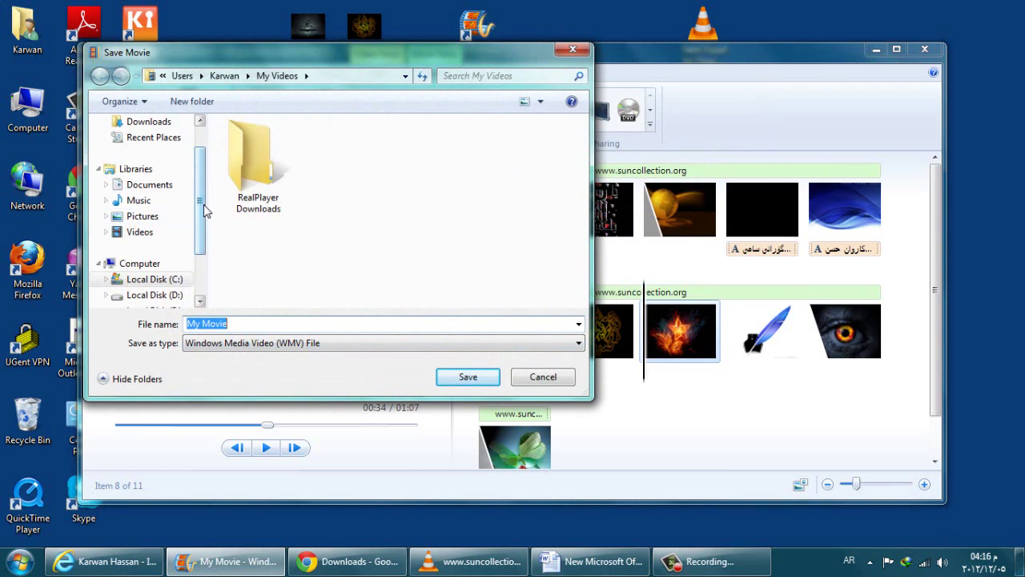
- Choose the Desktop as the movie's save location and select the proposed file name for replacement
{"action": "left_click_drag", "start_coordinate": [205, 206], "coordinate": [183, 156]}
{"action": "left_click", "coordinate": [181, 147]}
{"action": "left_click", "coordinate": [281, 323]}
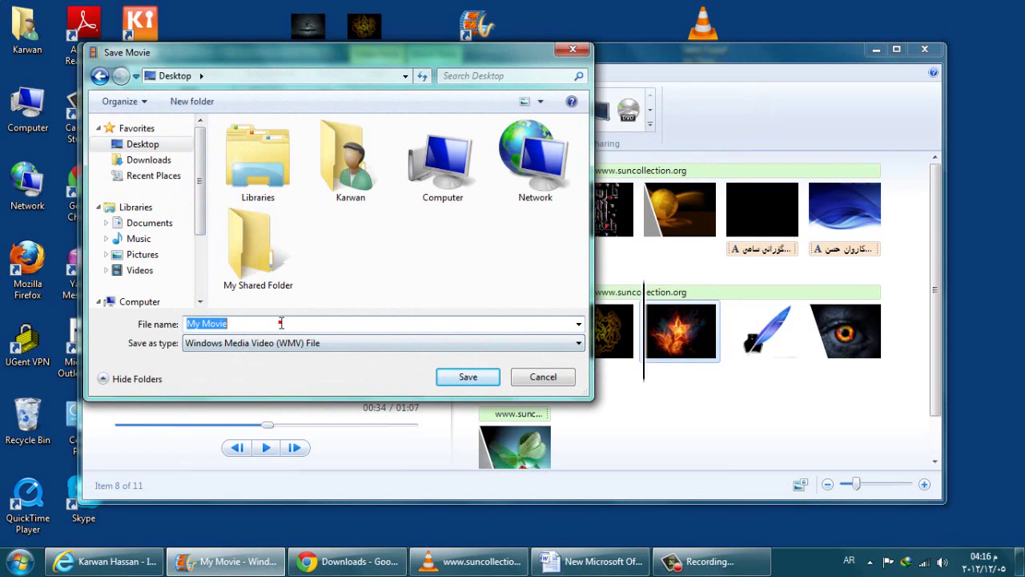
{"action": "type", "text": "أ"}
{"action": "type", "text": " پلسێ"}
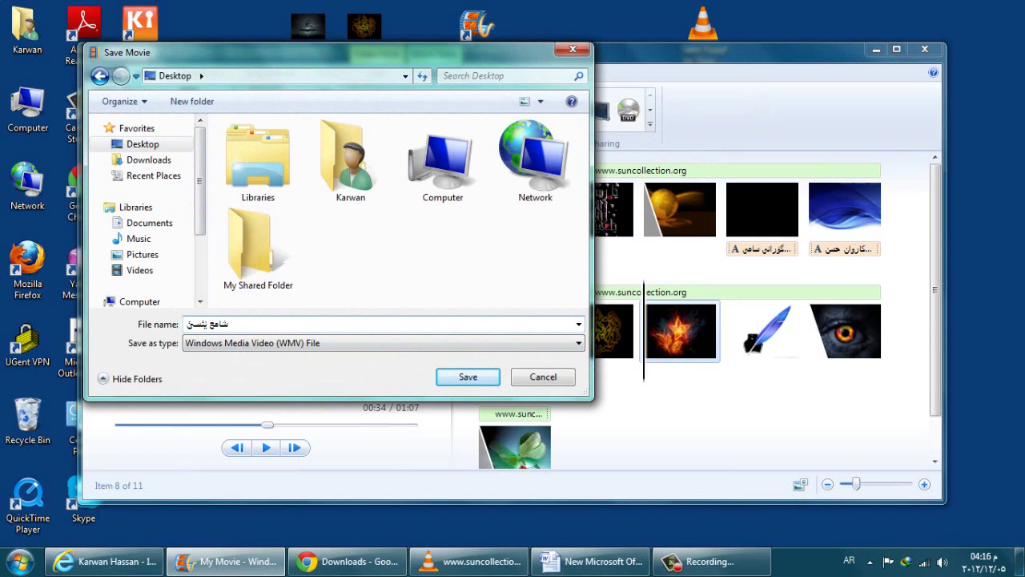
{"action": "key", "text": "BackSpace"}
{"action": "key", "text": "BackSpace"}
{"action": "key", "text": "BackSpace"}
{"action": "key", "text": "BackSpace"}
{"action": "key", "text": "BackSpace"}
{"action": "key", "text": "BackSpace"}
{"action": "key", "text": "BackSpace"}
{"action": "key", "text": "BackSpace"}
{"action": "key", "text": "BackSpace"}
{"action": "key", "text": "alt+shift"}
{"action": "type", "text": "Sami"}
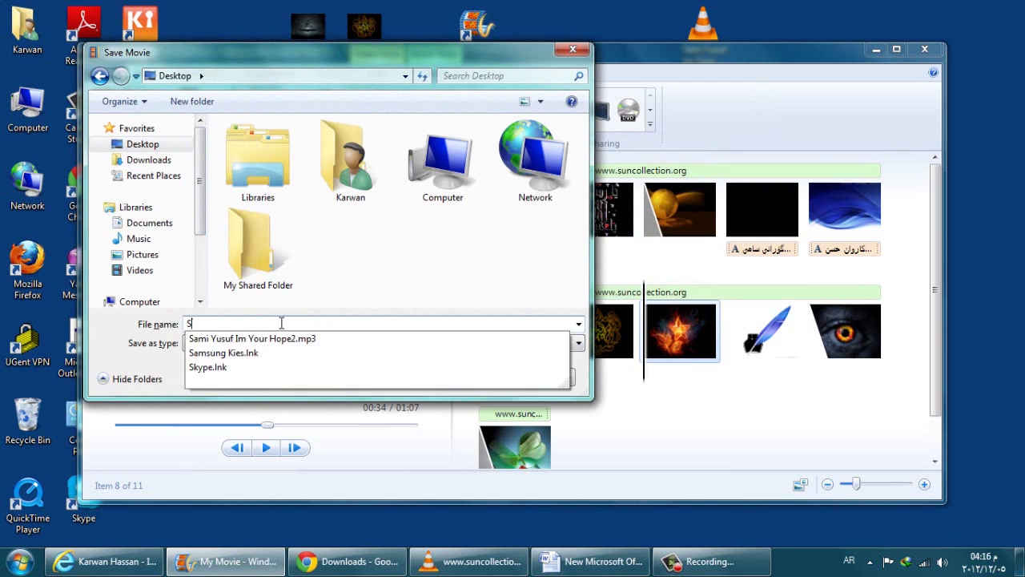
{"action": "key", "text": "BackSpace"}
{"action": "key", "text": "BackSpace"}
{"action": "key", "text": "BackSpace"}
{"action": "key", "text": "BackSpace"}
- Name the movie "چۆنیەتی تیکەڵکردنی میوزیك و ژێر نوس کردنی" and save it as a Windows Media Video file
{"action": "type", "text": "جۆنیەتی"}
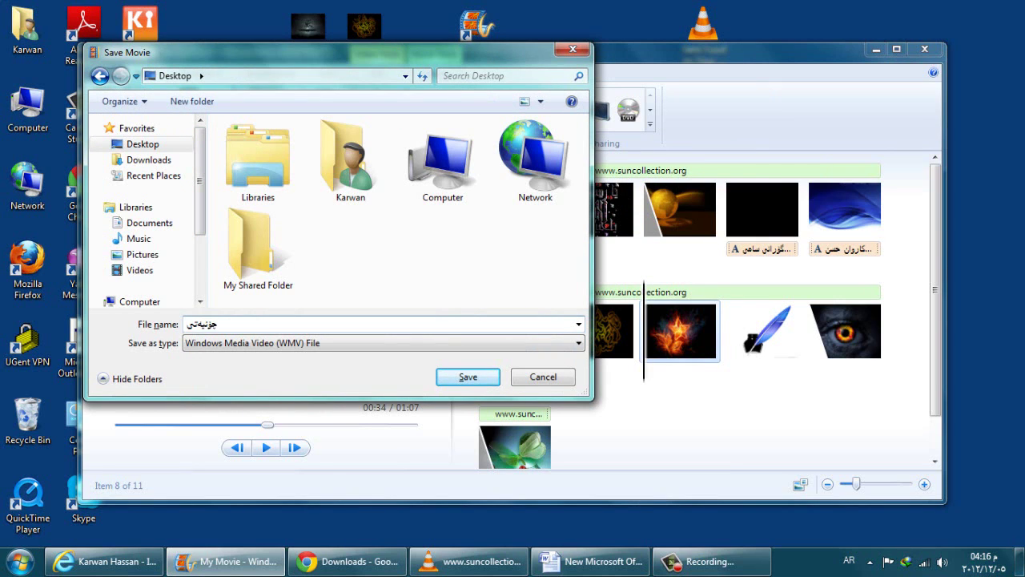
{"action": "type", "text": " تیك"}
{"action": "key", "text": "BackSpace"}
{"action": "key", "text": "BackSpace"}
{"action": "type", "text": "کەلکردنی"}
{"action": "type", "text": " ڤیدیۆ"}
{"action": "key", "text": "BackSpace"}
{"action": "key", "text": "BackSpace"}
{"action": "key", "text": "BackSpace"}
{"action": "key", "text": "BackSpace"}
{"action": "key", "text": "BackSpace"}
{"action": "type", "text": "میوزی"}
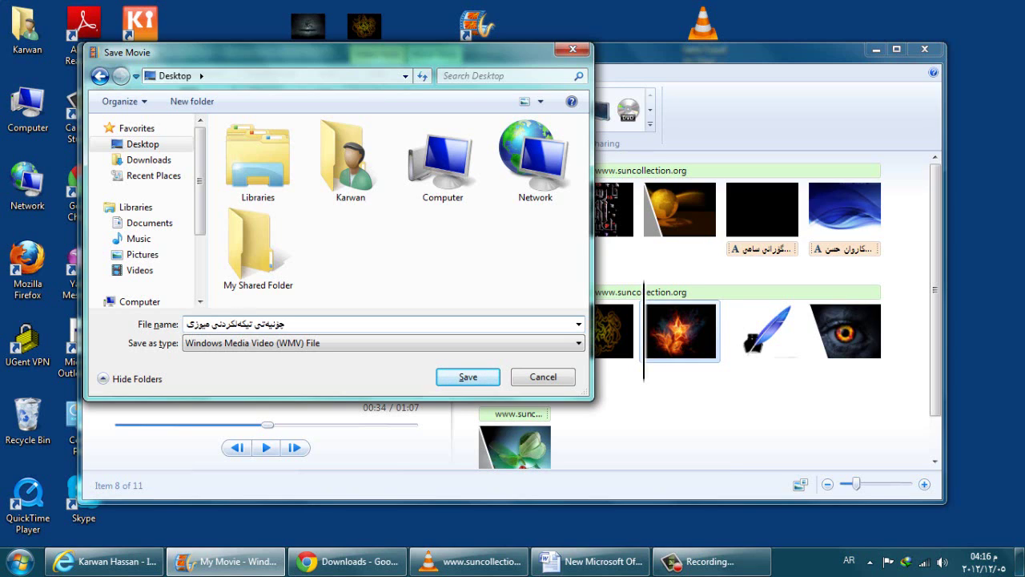
{"action": "type", "text": "ك و زکار نوس کردنی"}
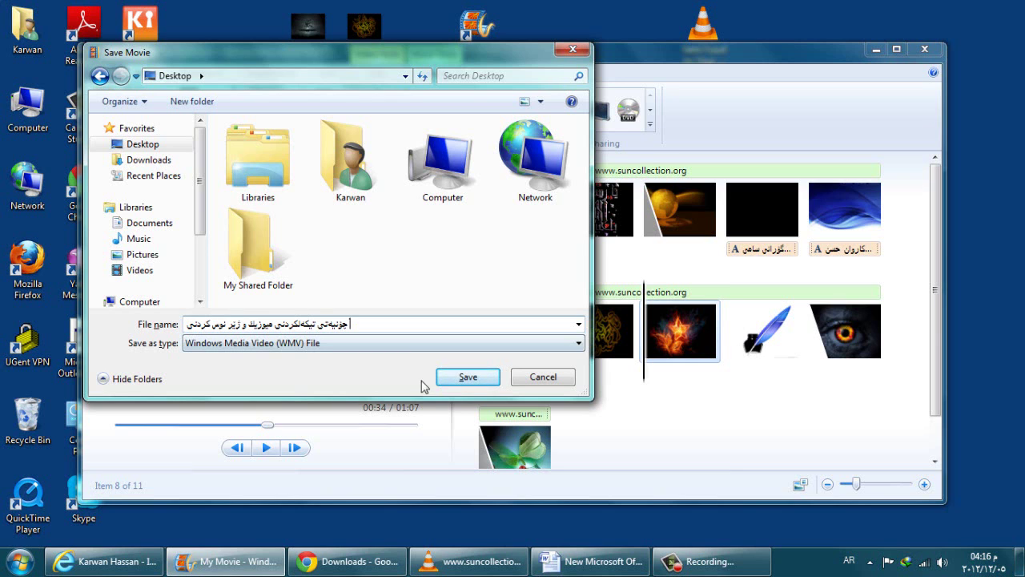
{"action": "left_click", "coordinate": [466, 376]}
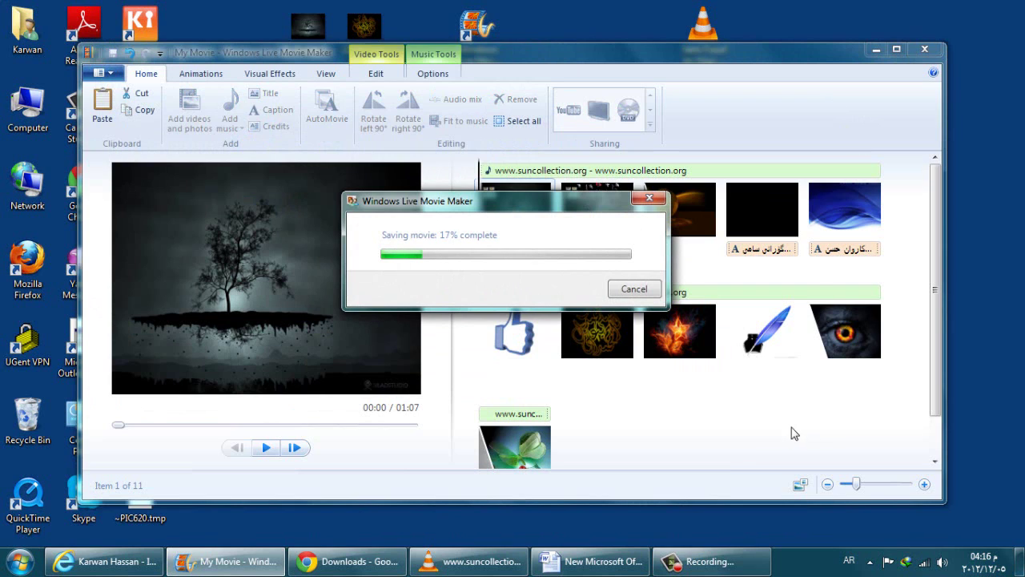
{"action": "left_click", "coordinate": [708, 564]}
{"action": "left_click", "coordinate": [707, 569]}
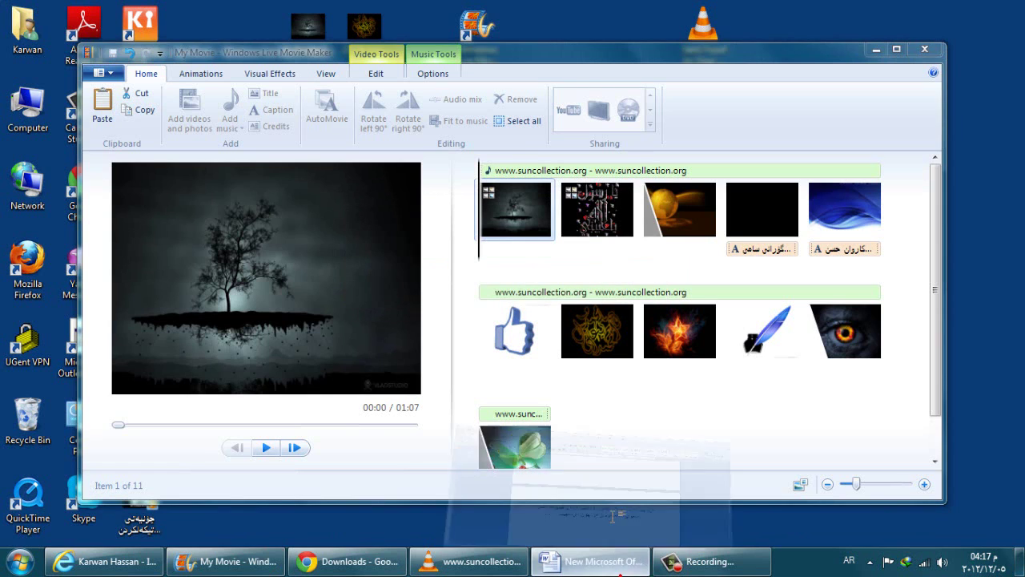
- Switch to Word, write "ئێستاکە ڤیدۆکە تەواو بوو دەتوانین سەیری بکەین . . .." on the last line and leave a blank line below
{"action": "left_click", "coordinate": [593, 561]}
{"action": "type", "text": "ئ"}
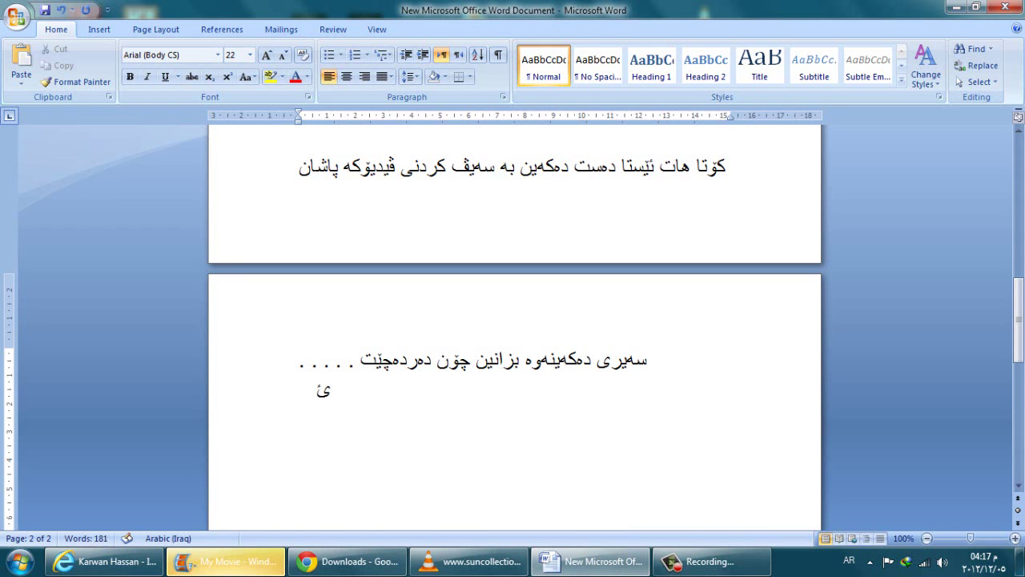
{"action": "type", "text": "ێستاکە ڤیدۆکە تەو"}
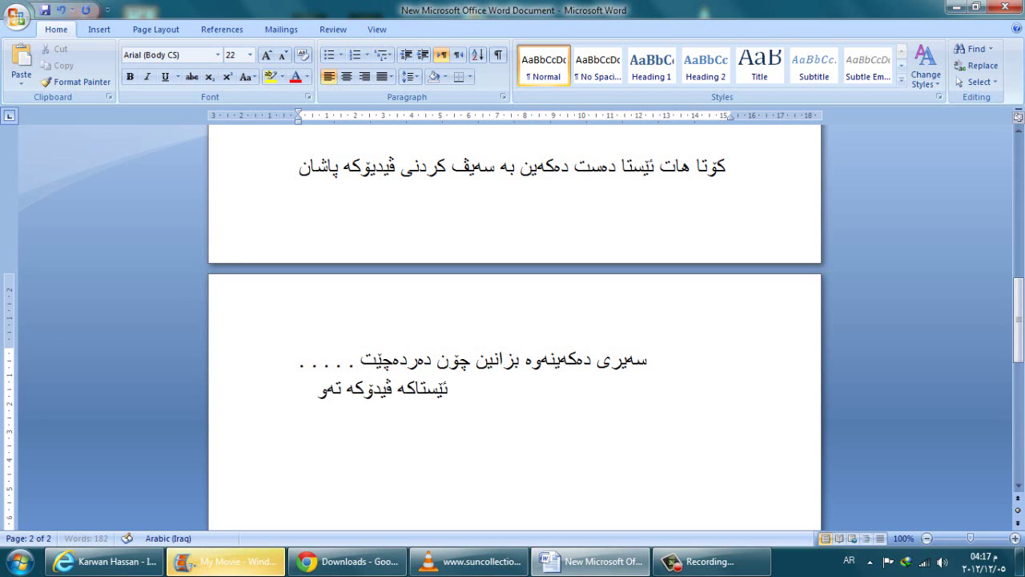
{"action": "type", "text": "او بوو دەتوانین"}
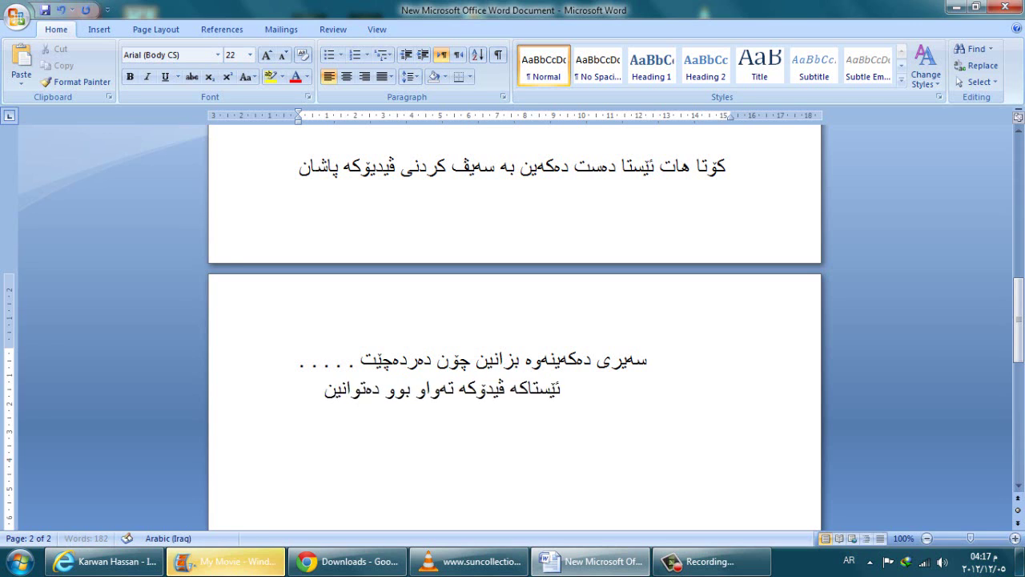
{"action": "type", "text": " سەیری بکەین . . .."}
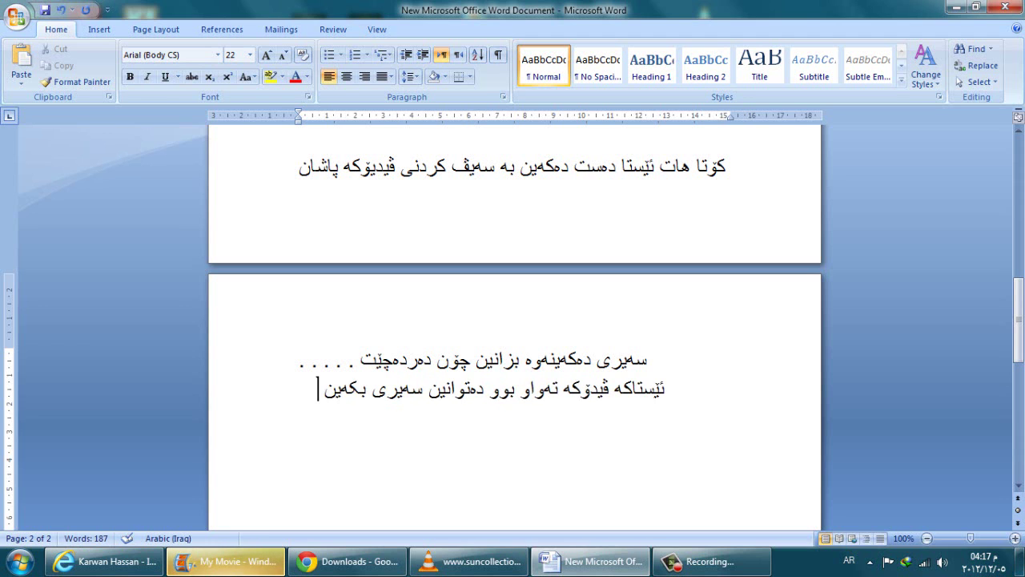
{"action": "key", "text": "Return"}
{"action": "key", "text": "Return"}
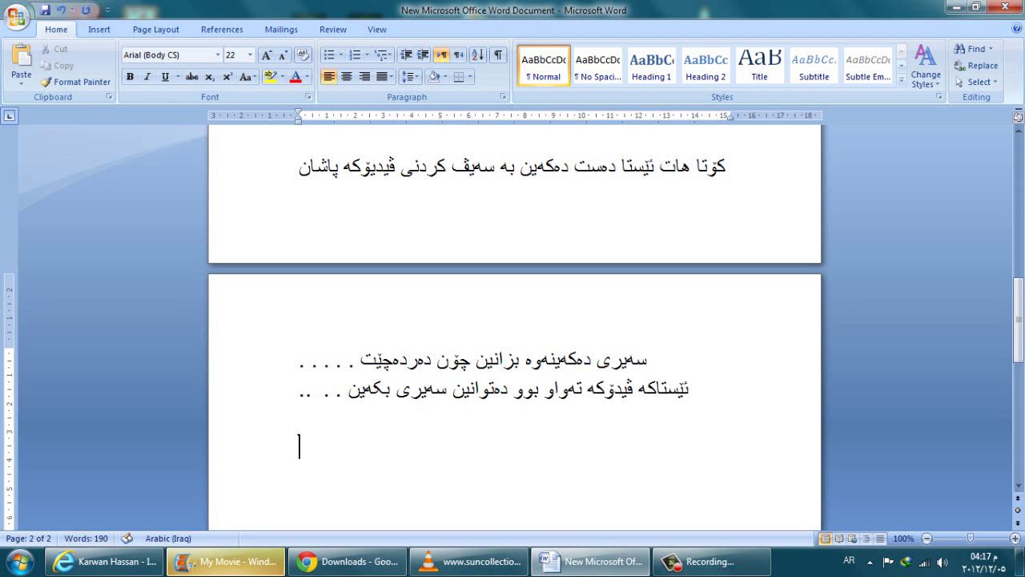
- Return to Windows Live Movie Maker, play the completed movie and minimize the Movie Maker window
{"action": "left_click", "coordinate": [597, 560]}
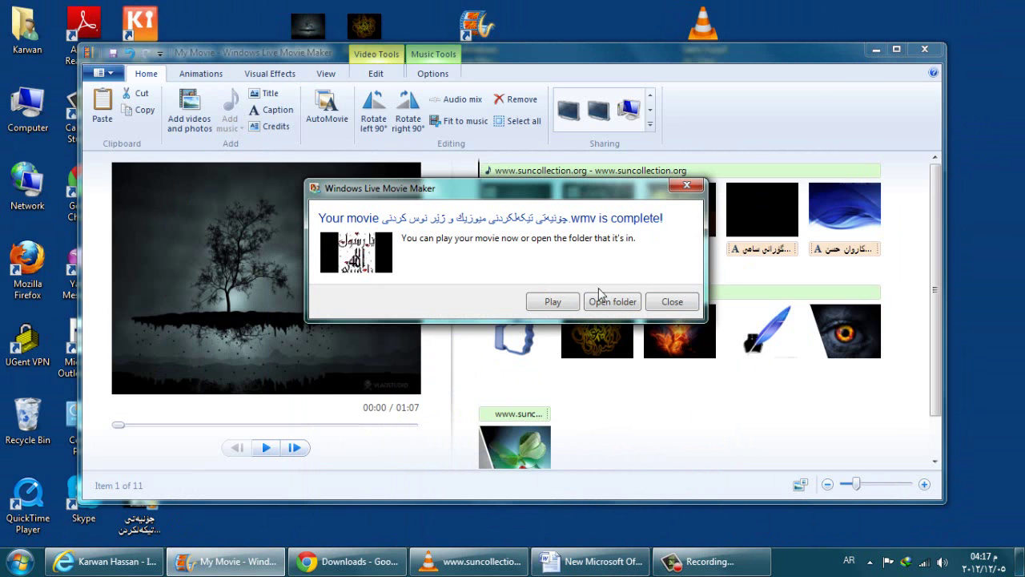
{"action": "left_click", "coordinate": [574, 303]}
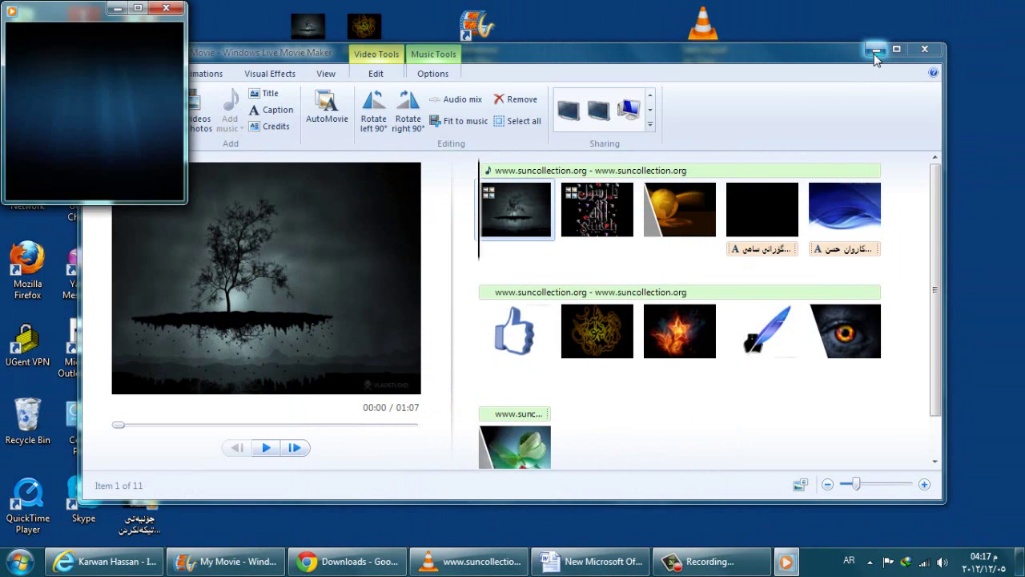
{"action": "left_click", "coordinate": [875, 55]}
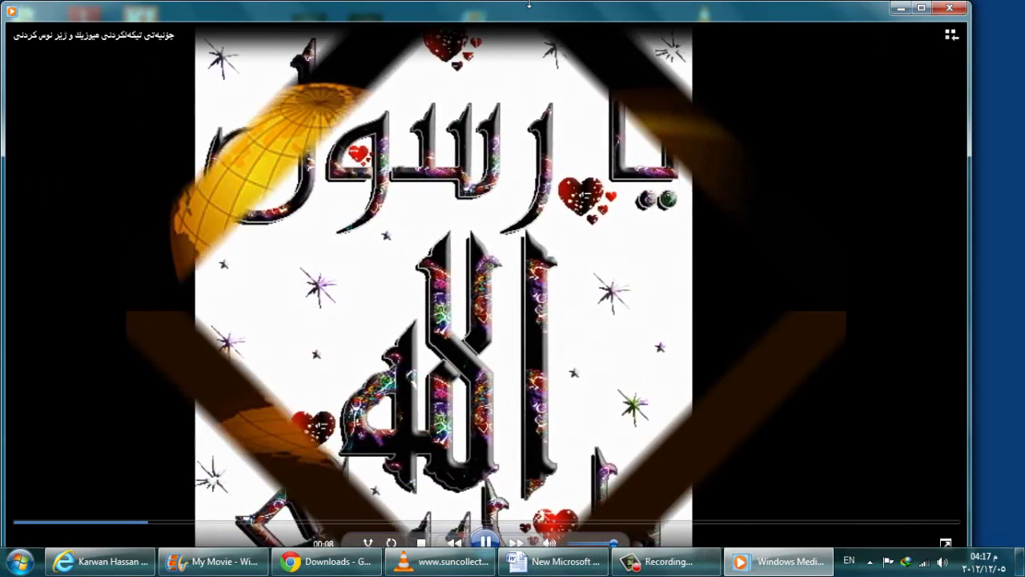
- Move the player window down, skip ahead through the saved movie to check its photos up to the end, and minimize the player
{"action": "left_click_drag", "start_coordinate": [528, 4], "coordinate": [547, 39]}
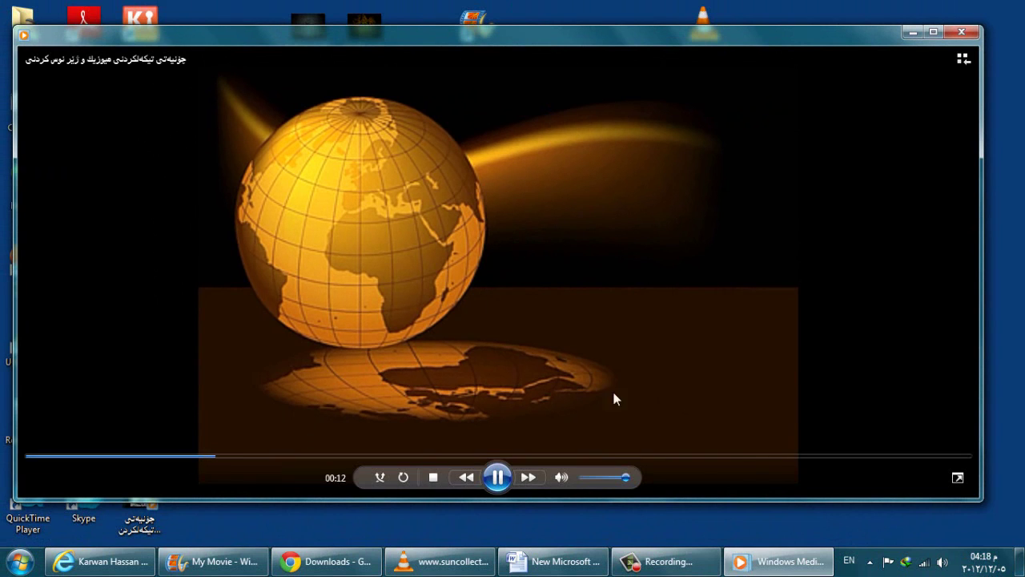
{"action": "left_click", "coordinate": [767, 457]}
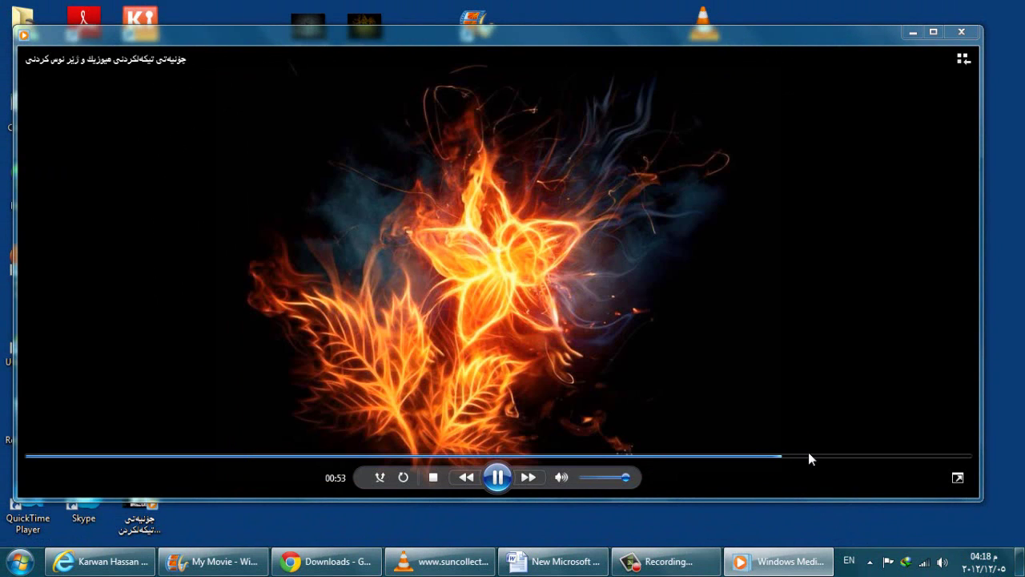
{"action": "left_click", "coordinate": [810, 456]}
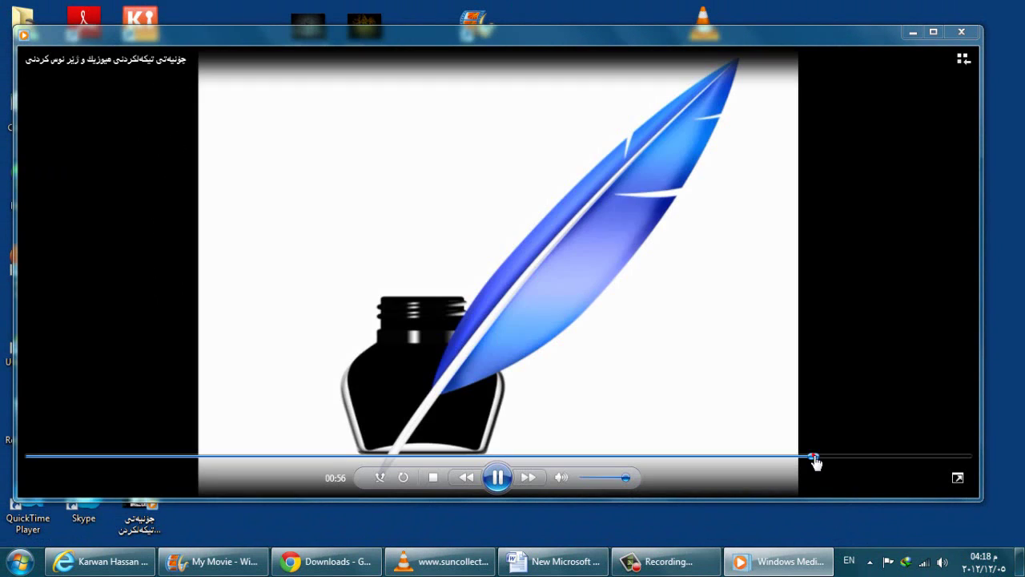
{"action": "left_click", "coordinate": [888, 456]}
{"action": "left_click", "coordinate": [929, 457]}
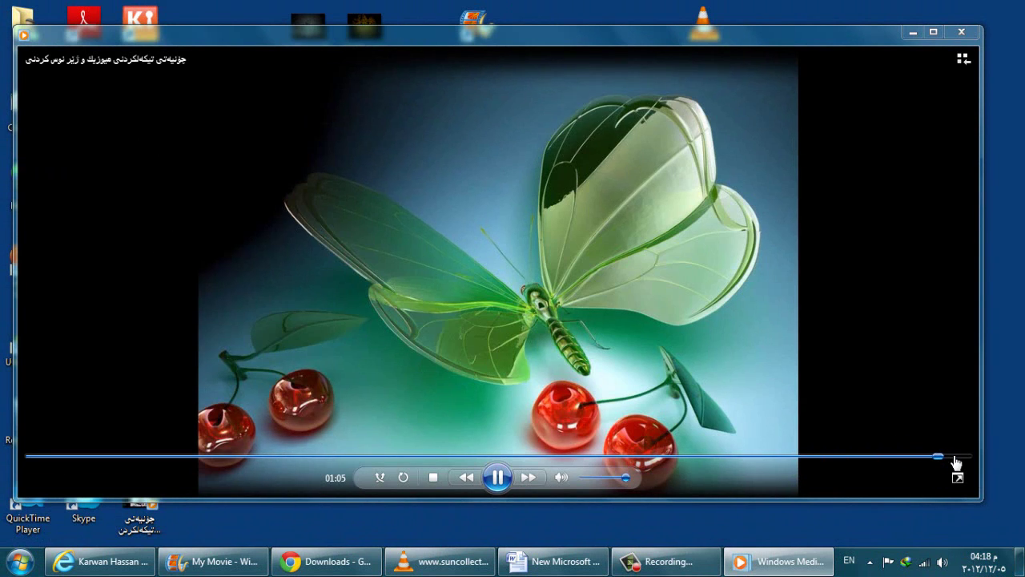
{"action": "left_click", "coordinate": [797, 552]}
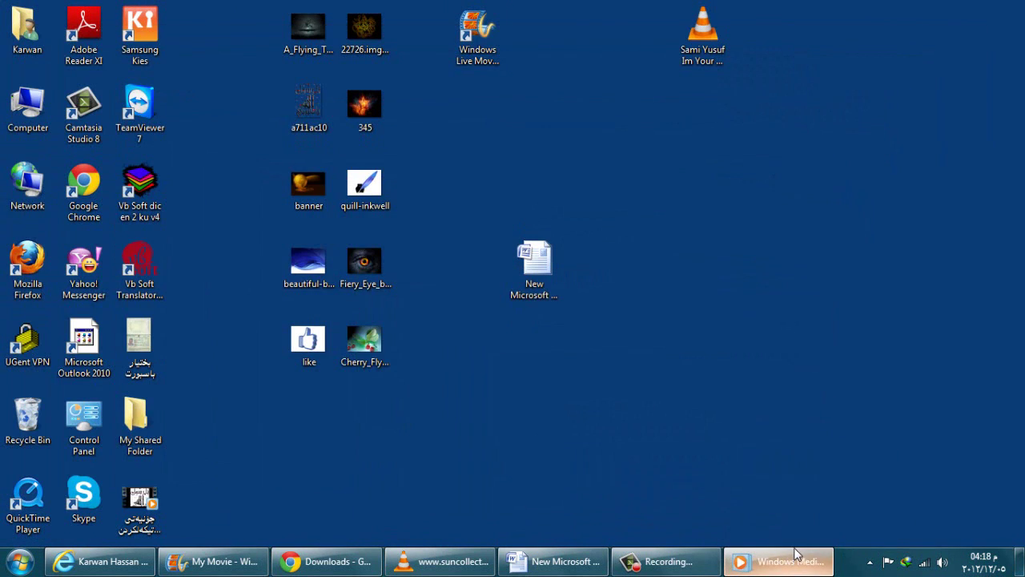
{"action": "left_click", "coordinate": [688, 561]}
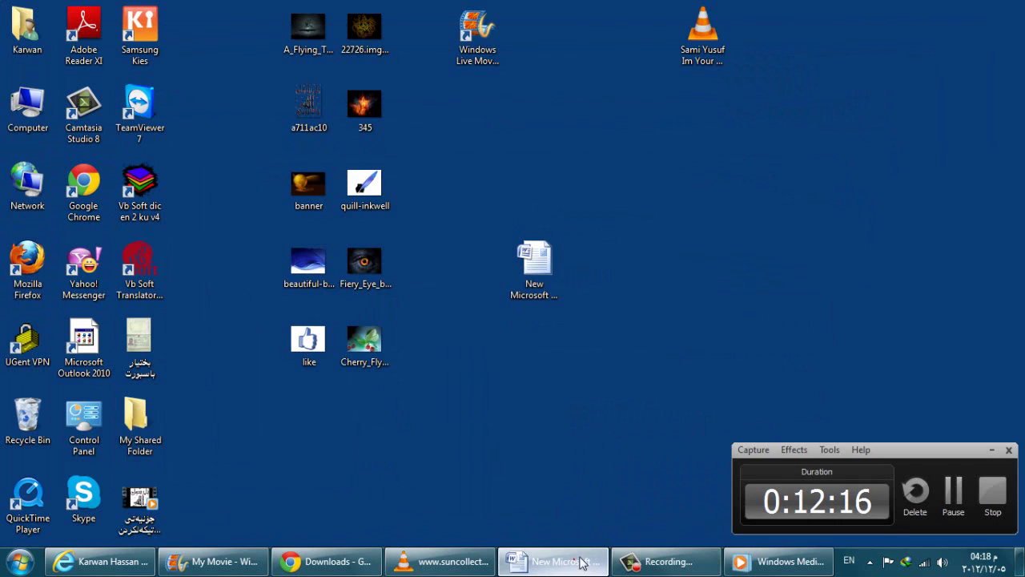
- Switch to Word and add the closing wish "هیوایی سەرکەوتن بۆ هەموو لایەك ،"
{"action": "left_click", "coordinate": [553, 560]}
{"action": "type", "text": "هیو"}
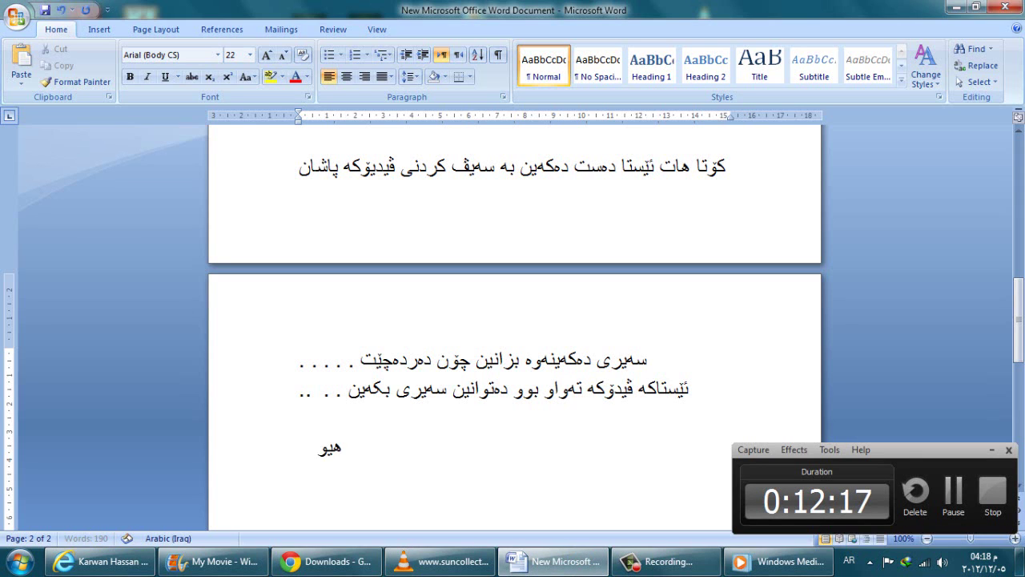
{"action": "type", "text": "ایی سەرکەو"}
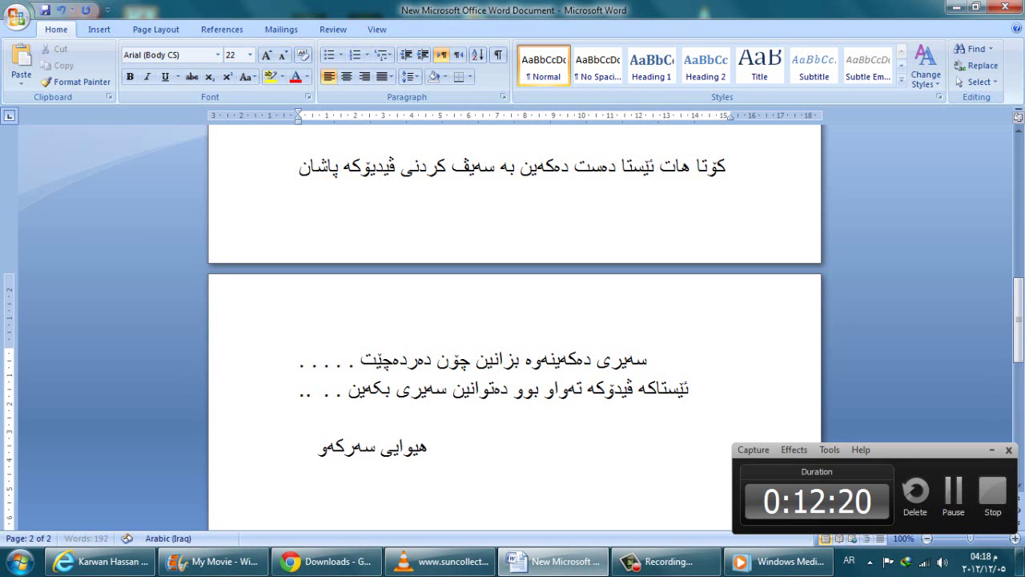
{"action": "type", "text": "تن بۆ هەموو لایەك ،"}
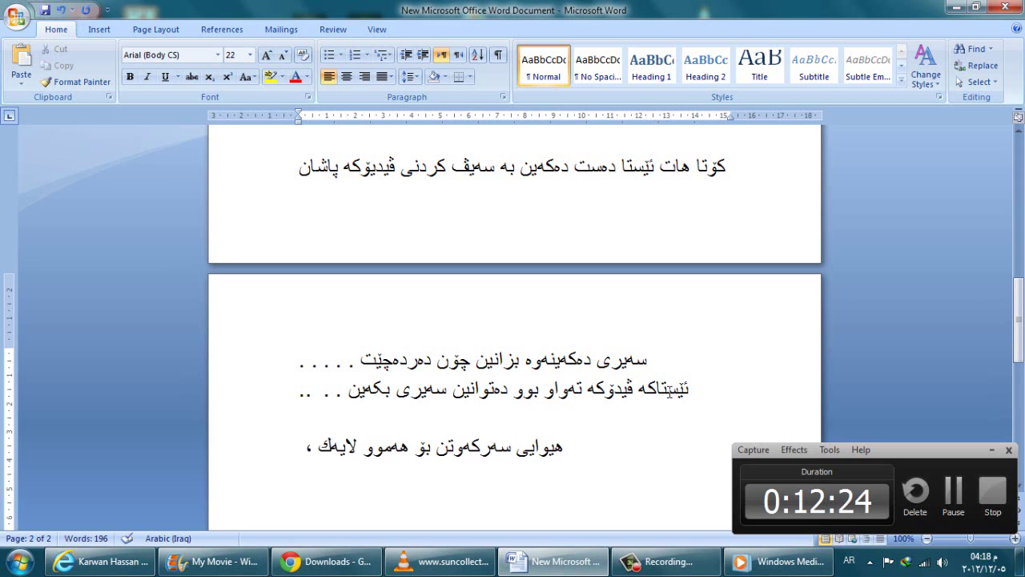
- Sign off below the closing wish with the author's full name in English and "All About Pc And Net" on the following line
{"action": "scroll", "coordinate": [804, 354], "scroll_direction": "down", "scroll_amount": 4}
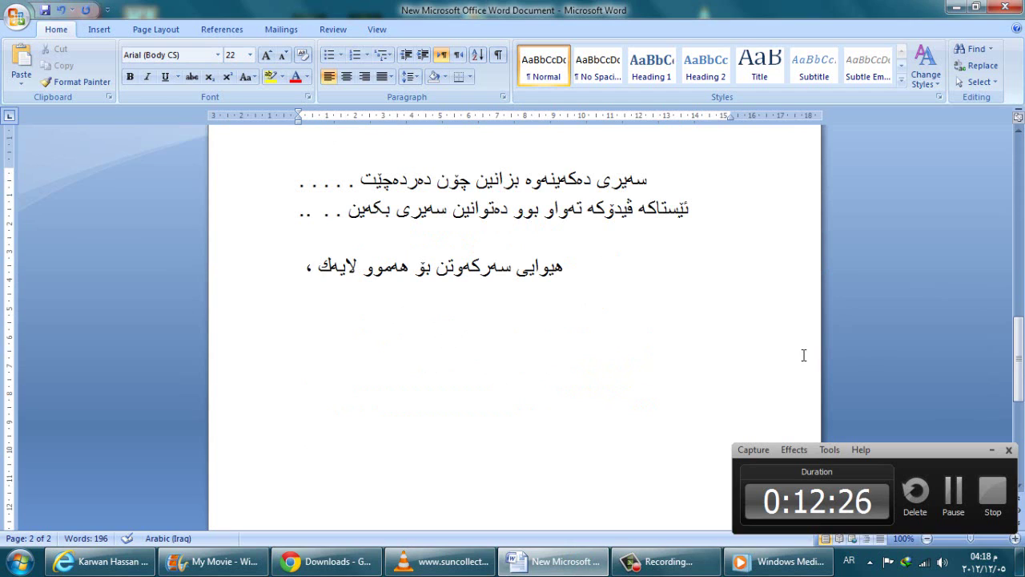
{"action": "key", "text": "alt+shift"}
{"action": "key", "text": "Return"}
{"action": "key", "text": "Return"}
{"action": "key", "text": "Return"}
{"action": "type", "text": "Karw"}
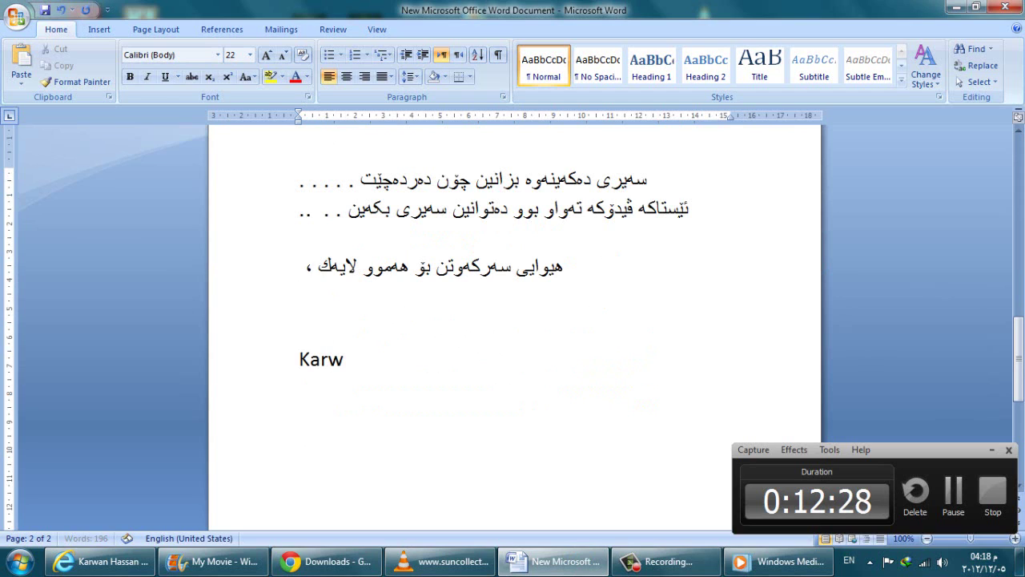
{"action": "type", "text": "an Hassan"}
{"action": "key", "text": "Return"}
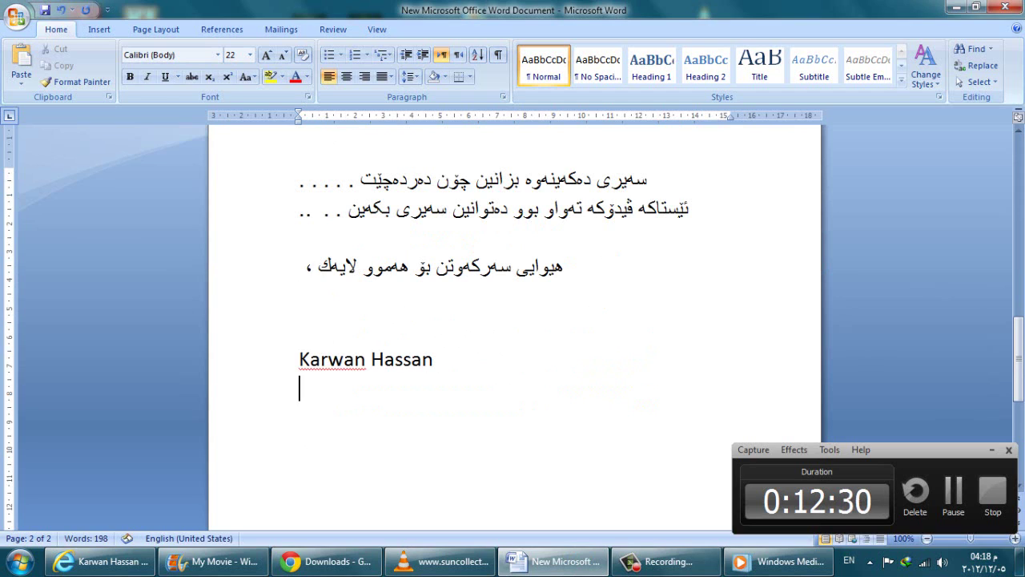
{"action": "type", "text": "All About"}
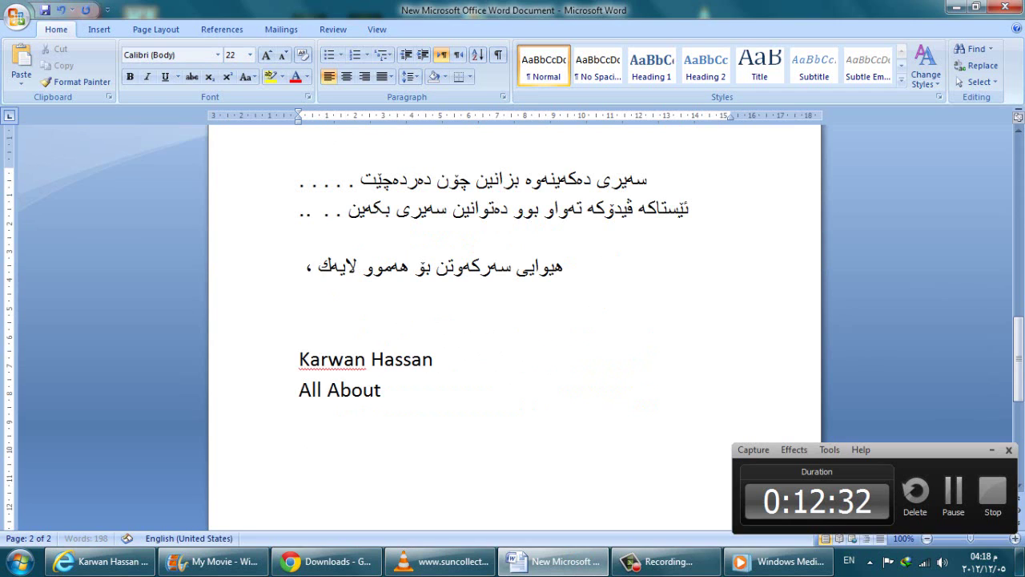
{"action": "type", "text": " Pc And Net"}
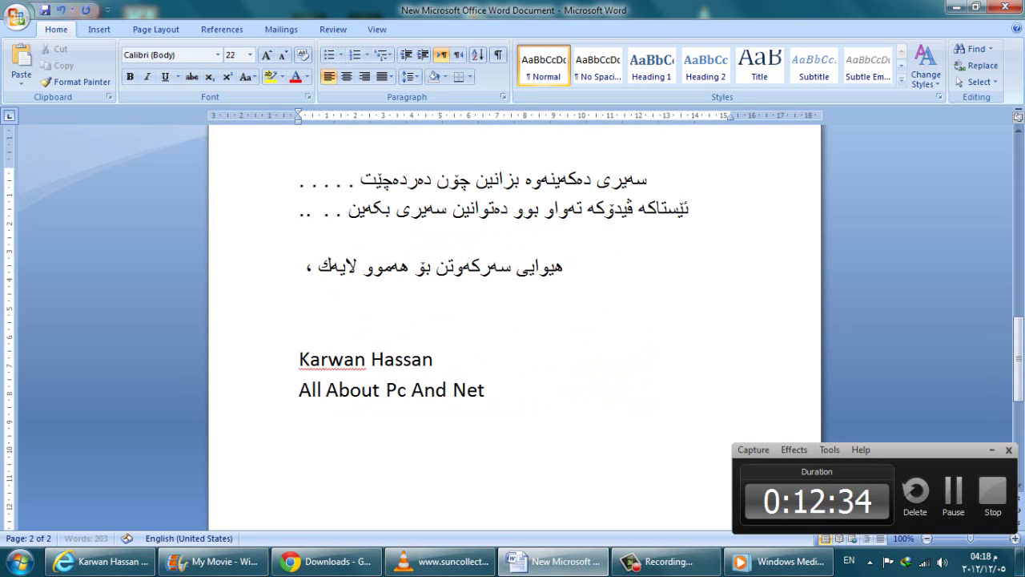
{"action": "key", "text": "Return"}
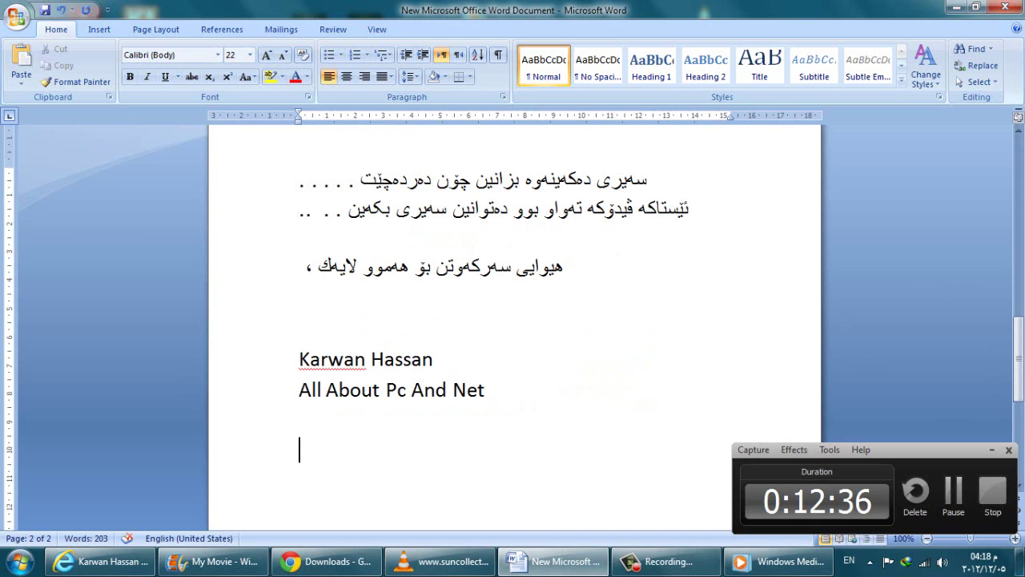